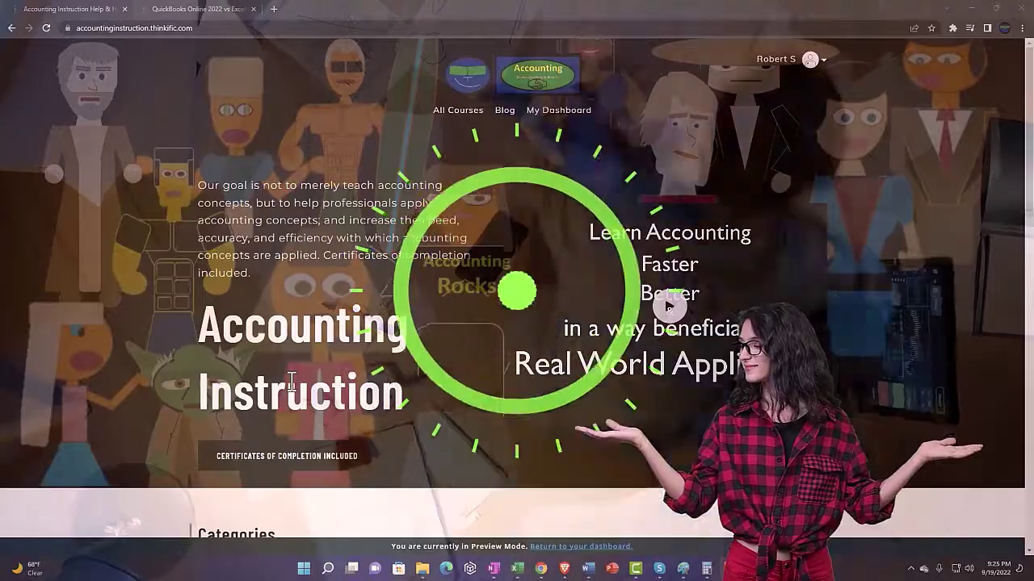
- Browse the Accounting Instruction course categories and the lesson sections of the QuickBooks Online 2022 vs Excel course
{"action": "scroll", "coordinate": [142, 439], "scroll_direction": "down", "scroll_amount": 6}
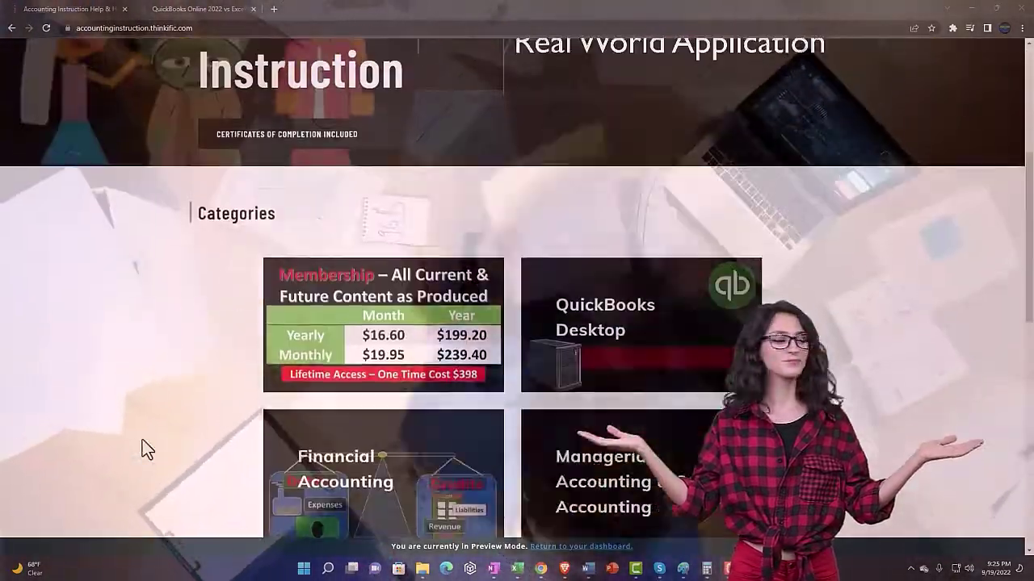
{"action": "scroll", "coordinate": [142, 440], "scroll_direction": "down", "scroll_amount": 3}
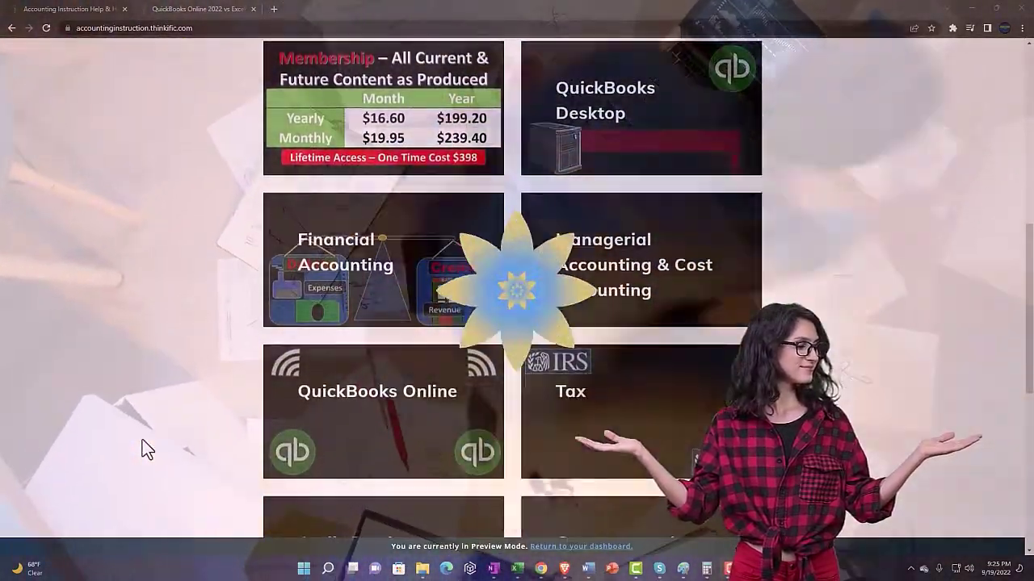
{"action": "scroll", "coordinate": [142, 441], "scroll_direction": "down", "scroll_amount": 3}
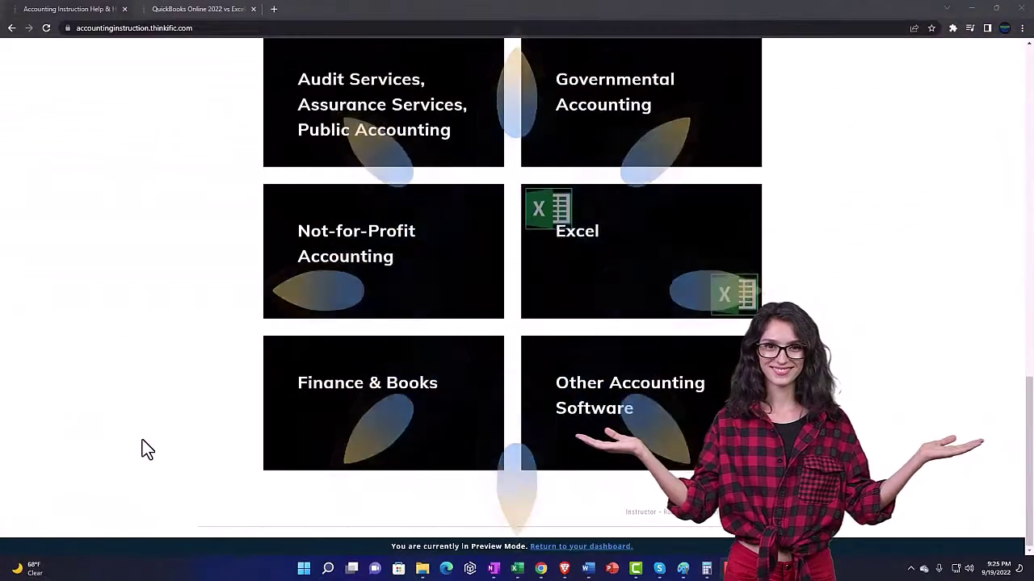
{"action": "left_click", "coordinate": [187, 18]}
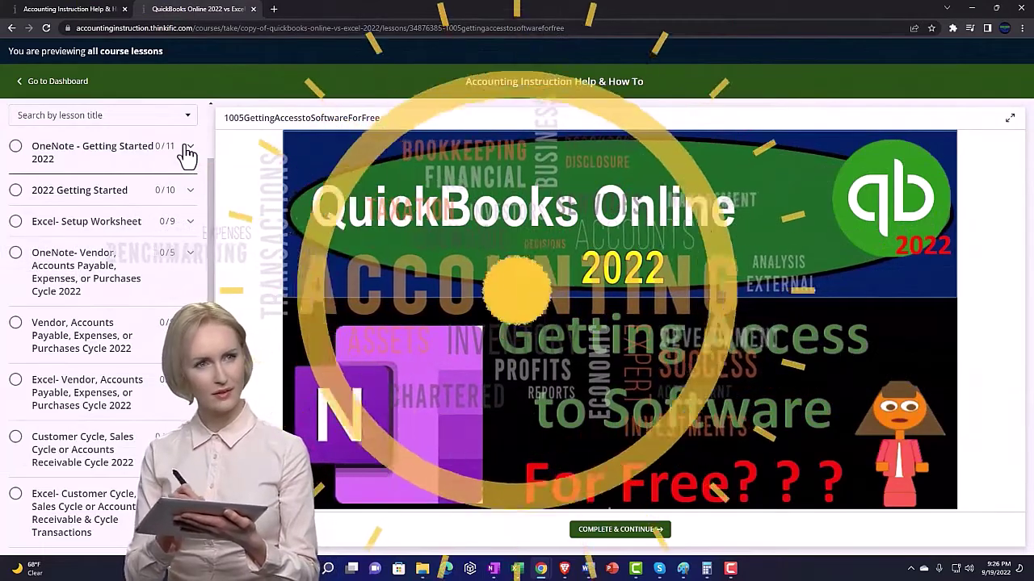
{"action": "left_click", "coordinate": [187, 152]}
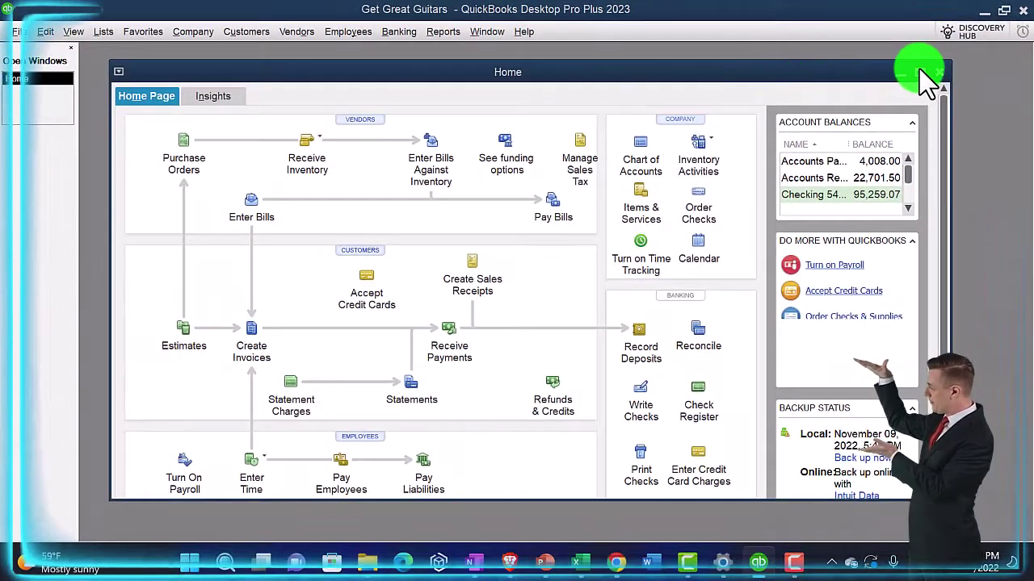
- Maximize the Home page inside the Get Great Guitars company file and check the window view options
{"action": "left_click", "coordinate": [919, 71]}
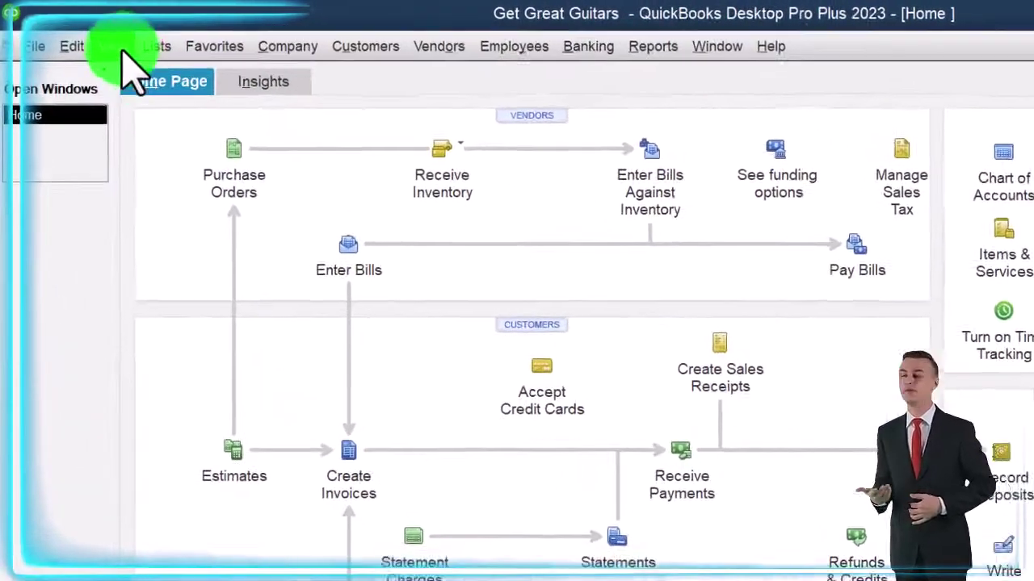
{"action": "left_click", "coordinate": [120, 47]}
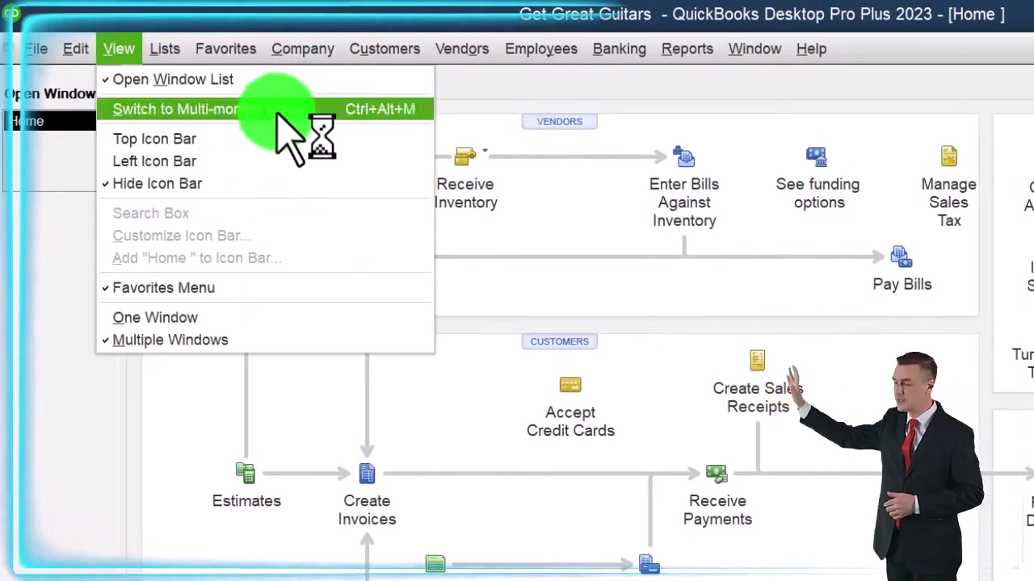
{"action": "left_click", "coordinate": [11, 278]}
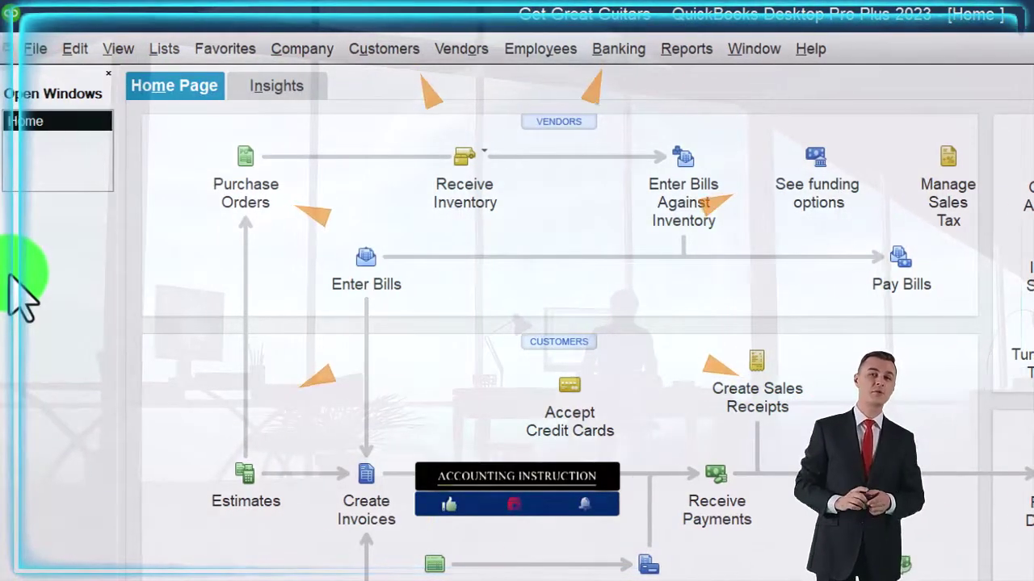
- Open the Profit & Loss Standard report and set its date range from 01/01/2023 to 02/28/2023
{"action": "left_click", "coordinate": [687, 48]}
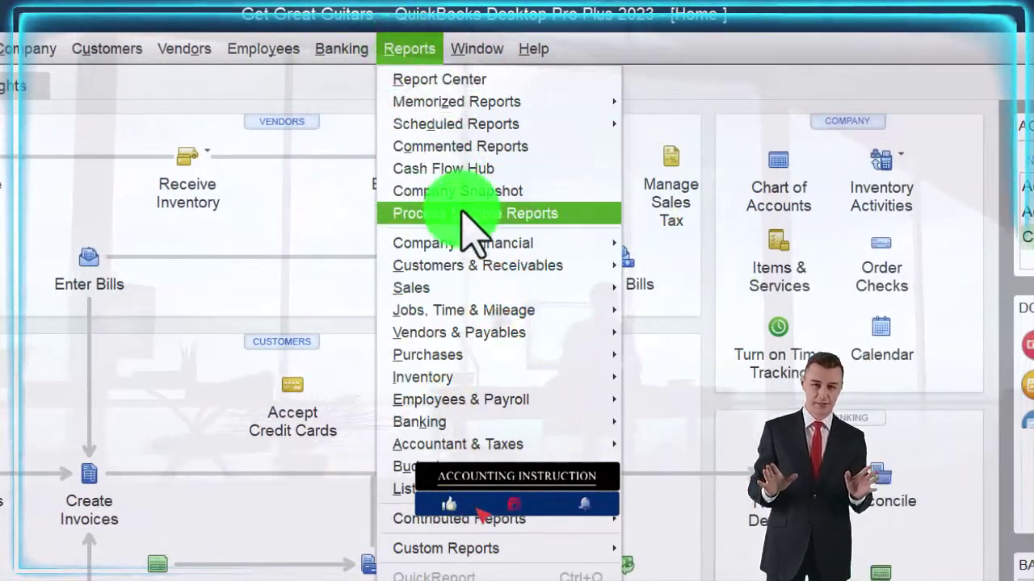
{"action": "mouse_move", "coordinate": [474, 249]}
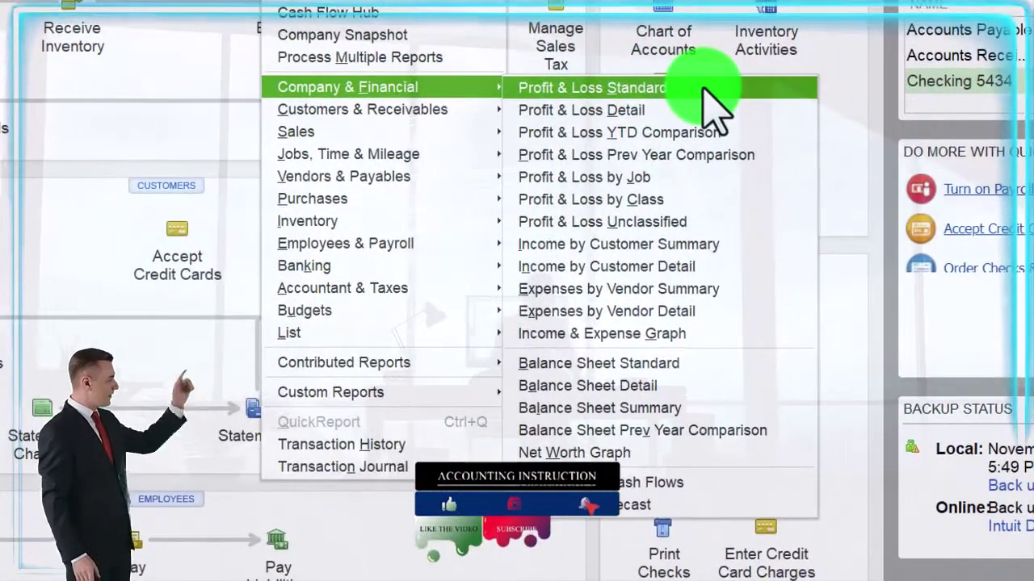
{"action": "left_click", "coordinate": [717, 111]}
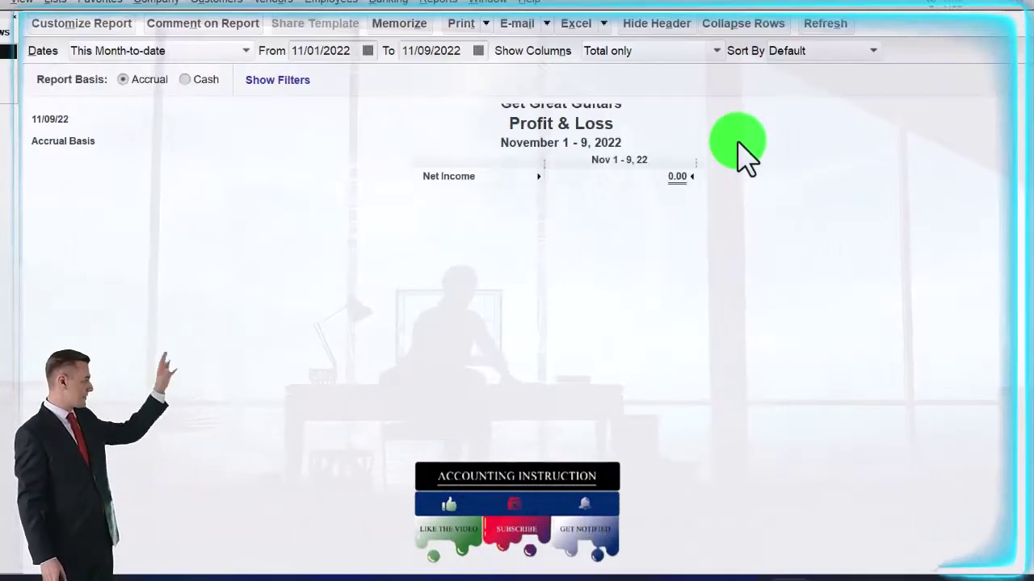
{"action": "key", "text": "Tab"}
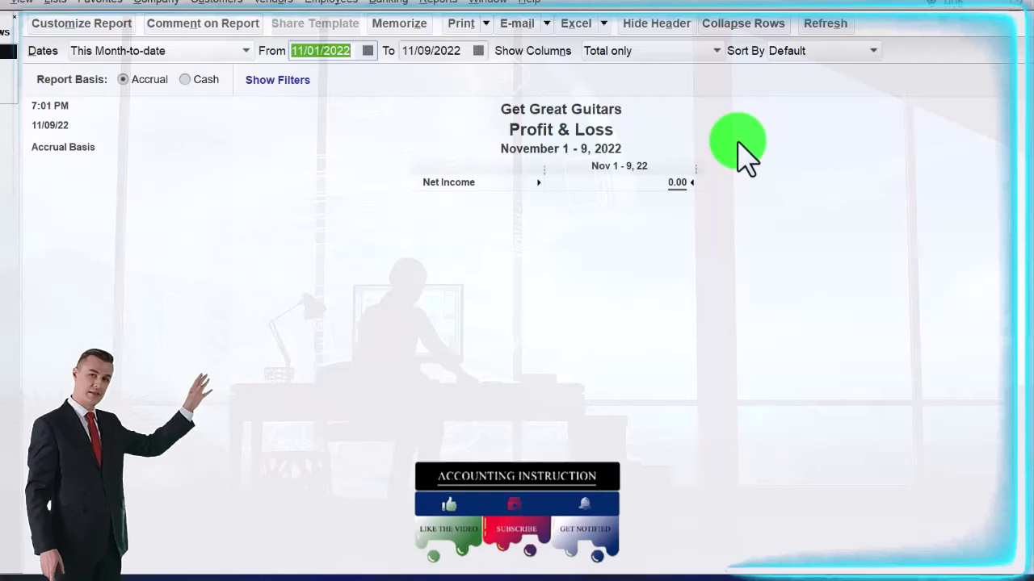
{"action": "type", "text": "01/01/2023"}
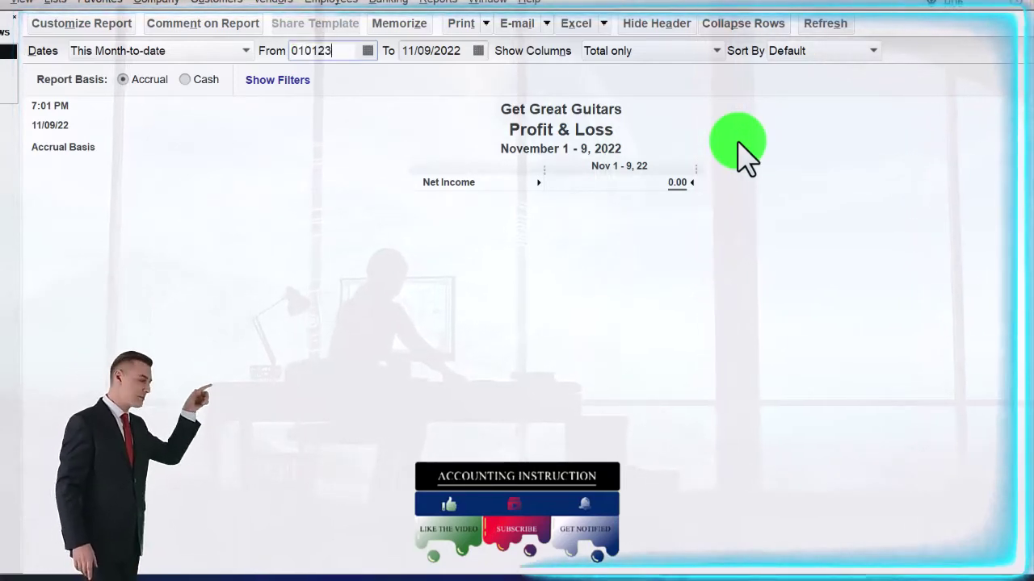
{"action": "key", "text": "Tab"}
{"action": "type", "text": "022823"}
{"action": "key", "text": "Tab"}
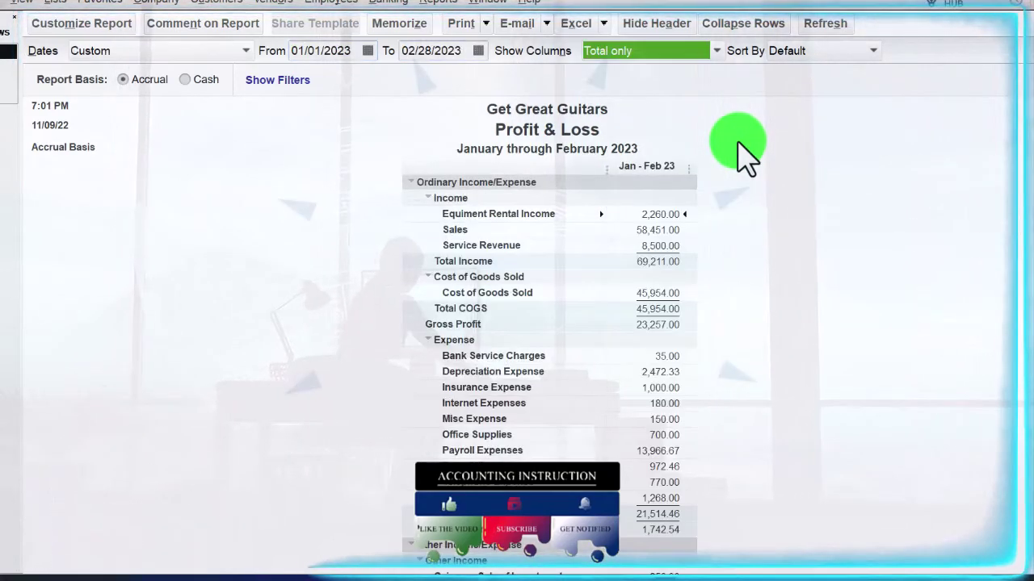
- Customize the Profit & Loss report with font size 14 for the column labels and all related fonts
{"action": "left_click", "coordinate": [150, 45]}
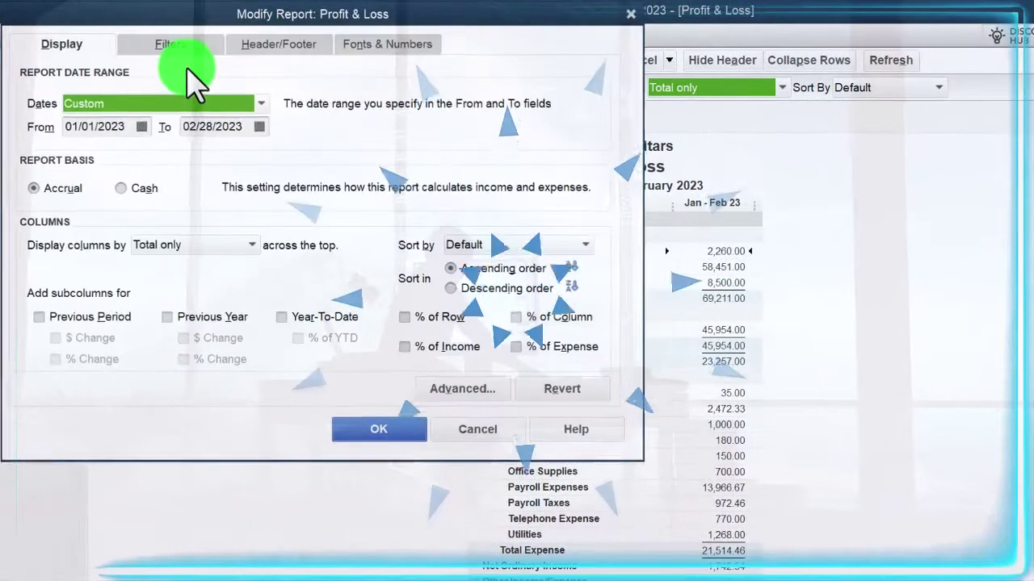
{"action": "left_click", "coordinate": [341, 25]}
{"action": "left_click", "coordinate": [308, 276]}
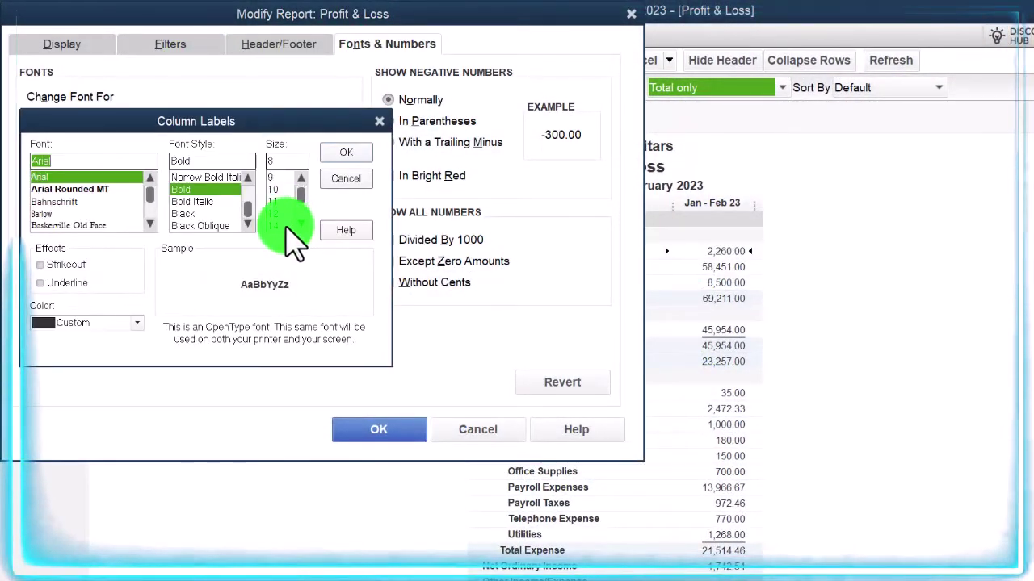
{"action": "left_click", "coordinate": [343, 154]}
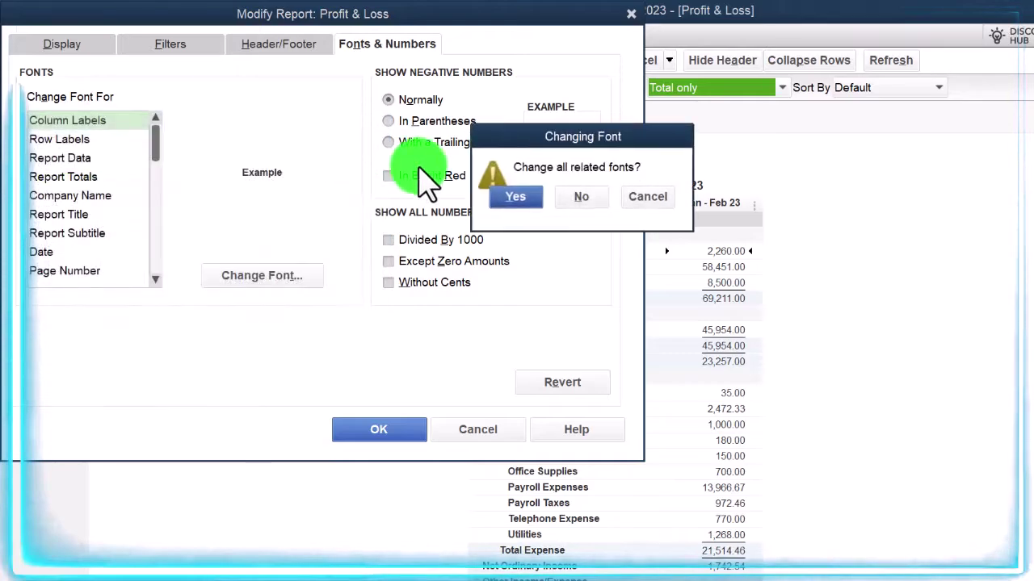
{"action": "left_click", "coordinate": [515, 200]}
{"action": "left_click", "coordinate": [407, 435]}
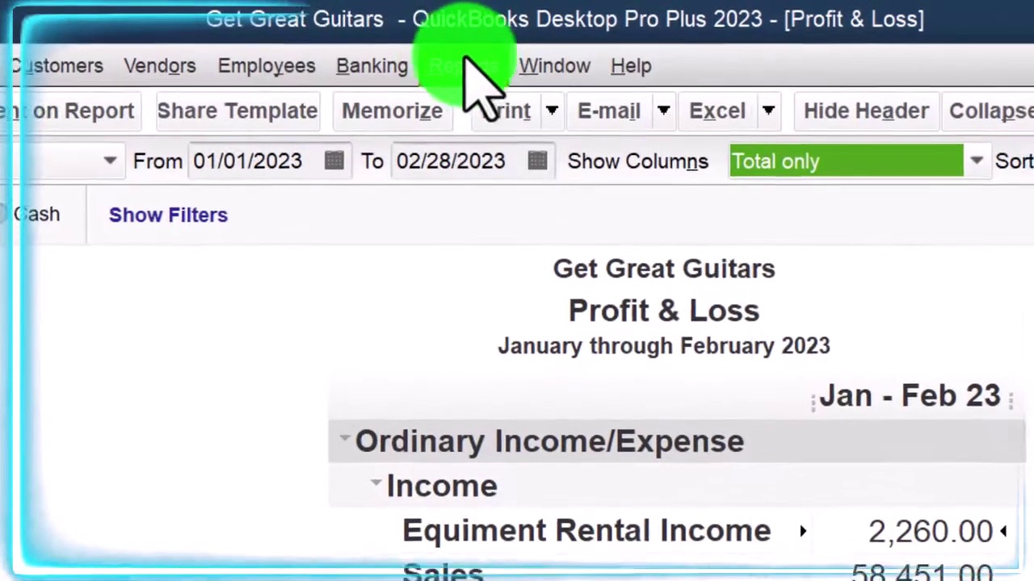
- Open the Balance Sheet Standard report and customize its date range to 01/01/2023 through 02/28/2023
{"action": "left_click", "coordinate": [501, 35]}
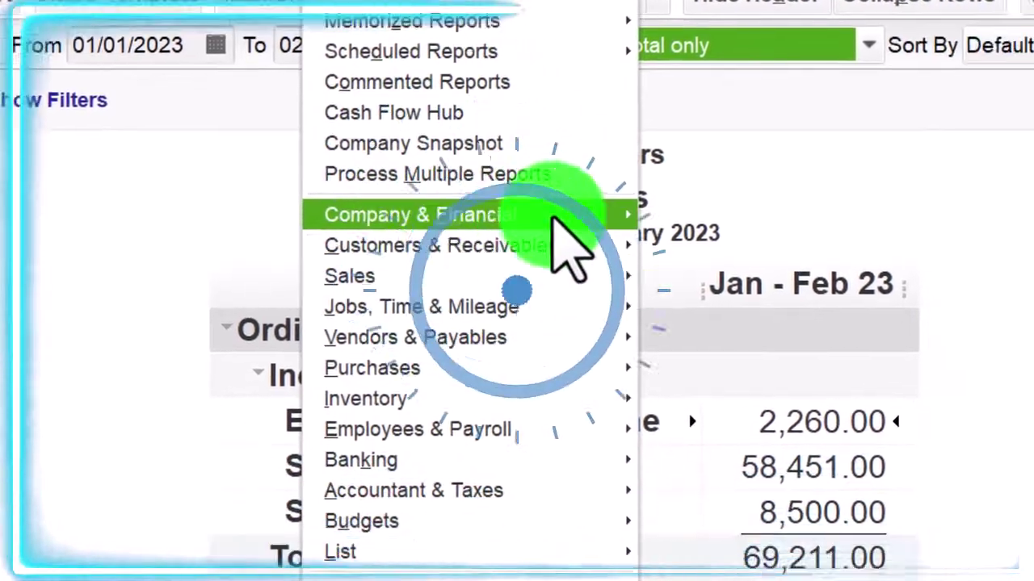
{"action": "mouse_move", "coordinate": [674, 333]}
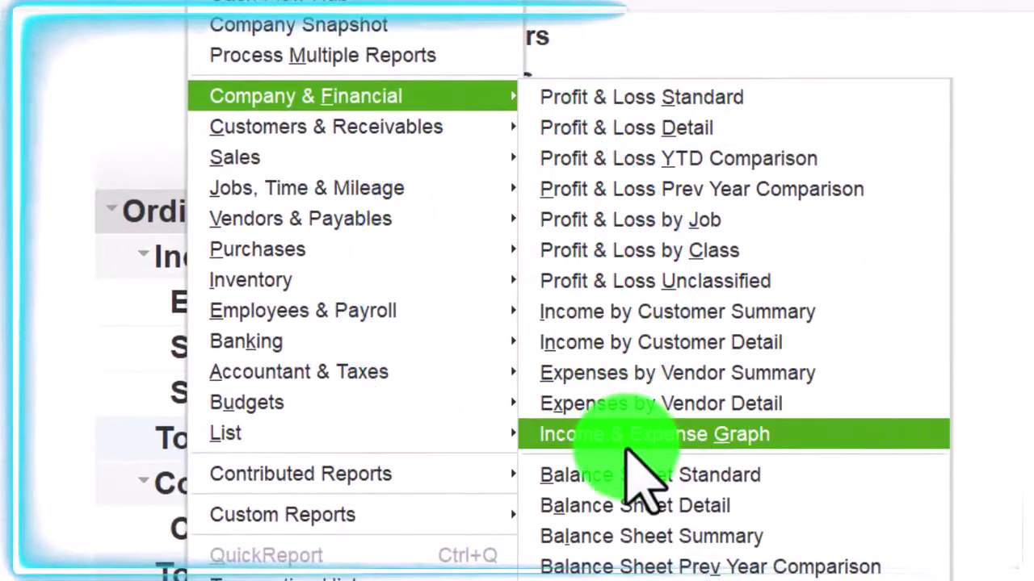
{"action": "left_click", "coordinate": [646, 475]}
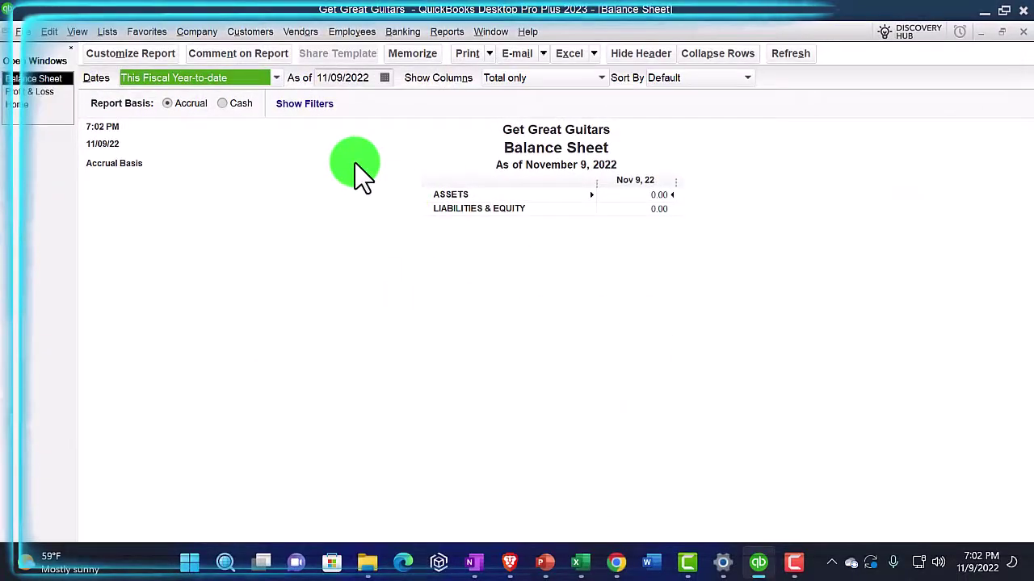
{"action": "left_click", "coordinate": [170, 57]}
{"action": "key", "text": "Tab"}
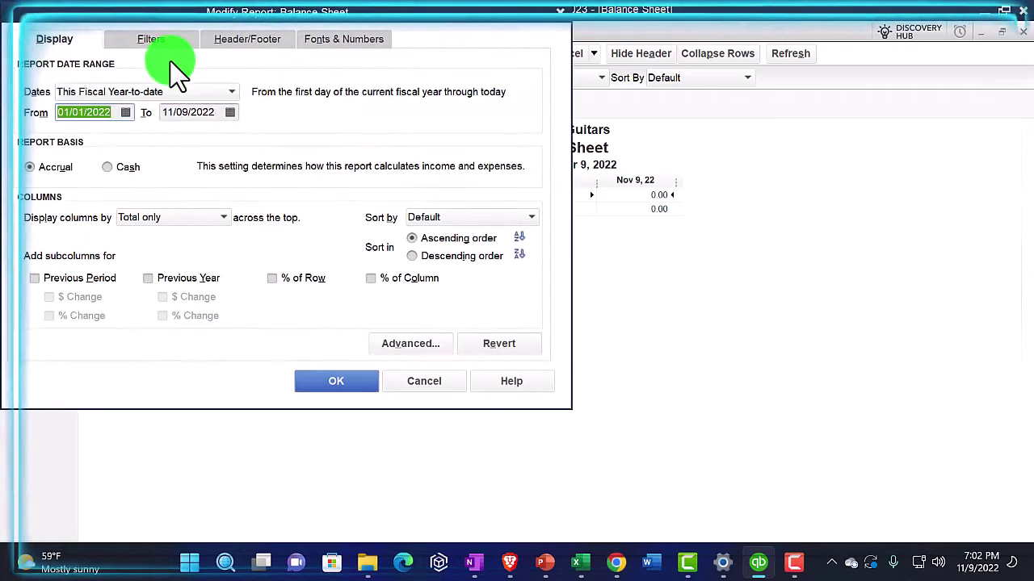
{"action": "type", "text": "010"}
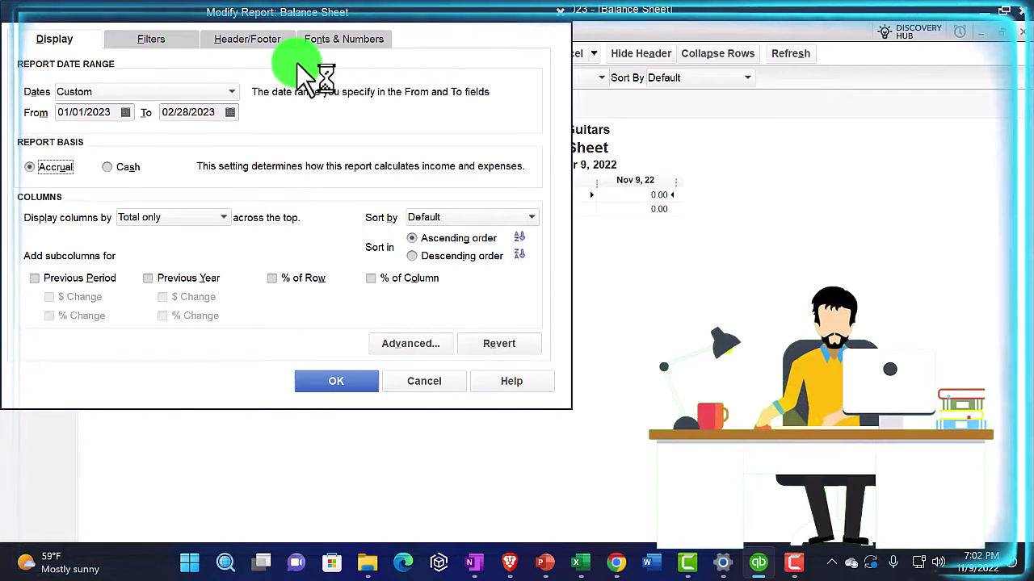
- Set the Balance Sheet's column labels and all related fonts to size 14 and apply the report changes
{"action": "left_click", "coordinate": [226, 244]}
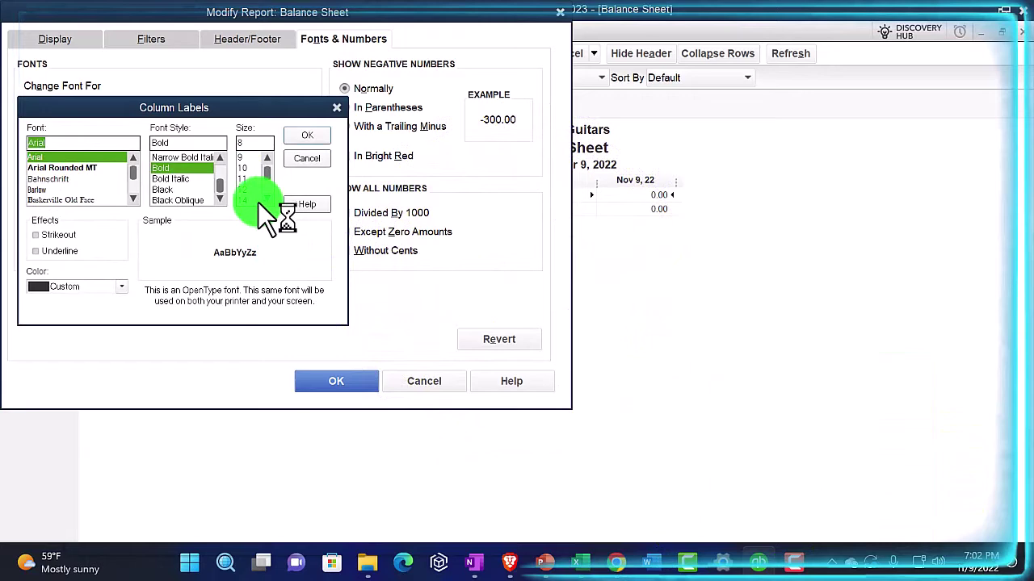
{"action": "left_click", "coordinate": [244, 199]}
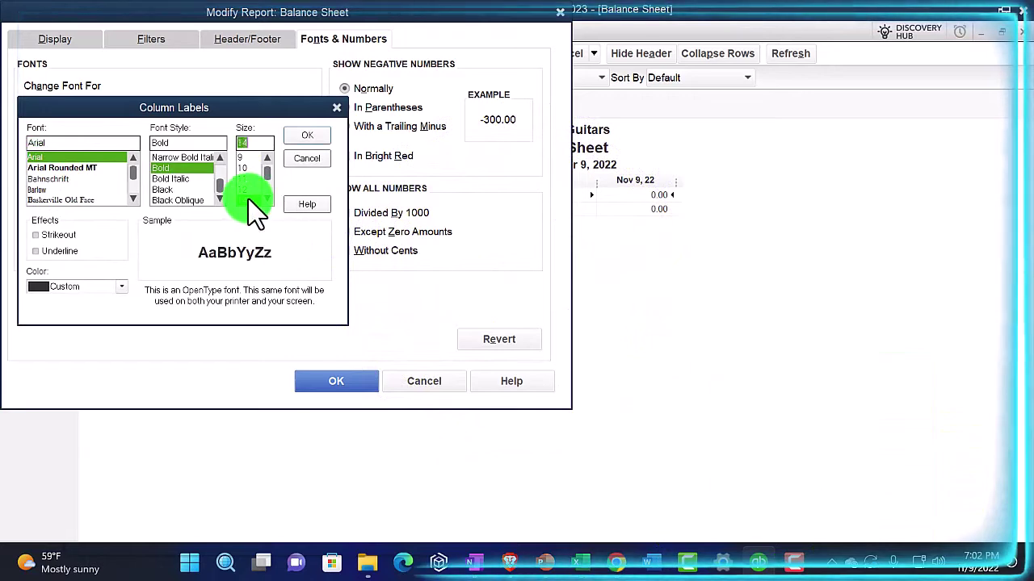
{"action": "left_click", "coordinate": [307, 134]}
{"action": "left_click", "coordinate": [460, 176]}
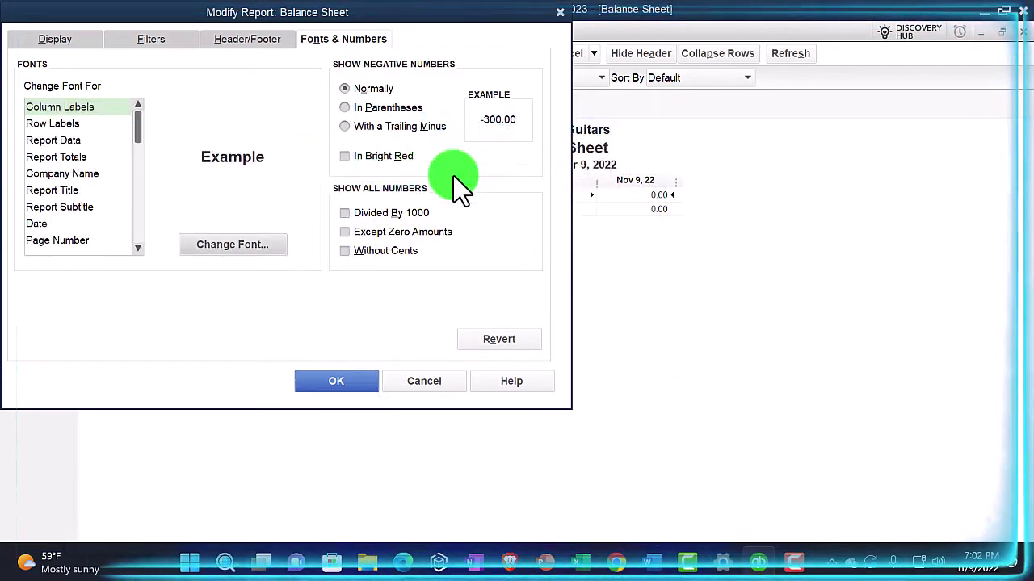
{"action": "left_click", "coordinate": [363, 380]}
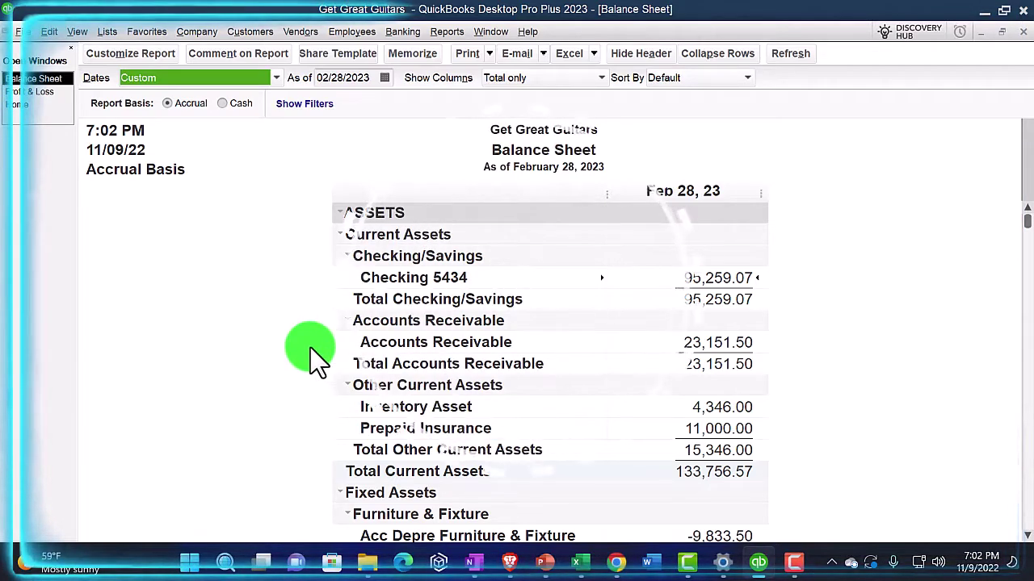
- Review the Profit & Loss report, the Balance Sheet and the BS sheet of the Excel Budget workbook, returning to the Balance Sheet in QuickBooks
{"action": "left_click", "coordinate": [49, 93]}
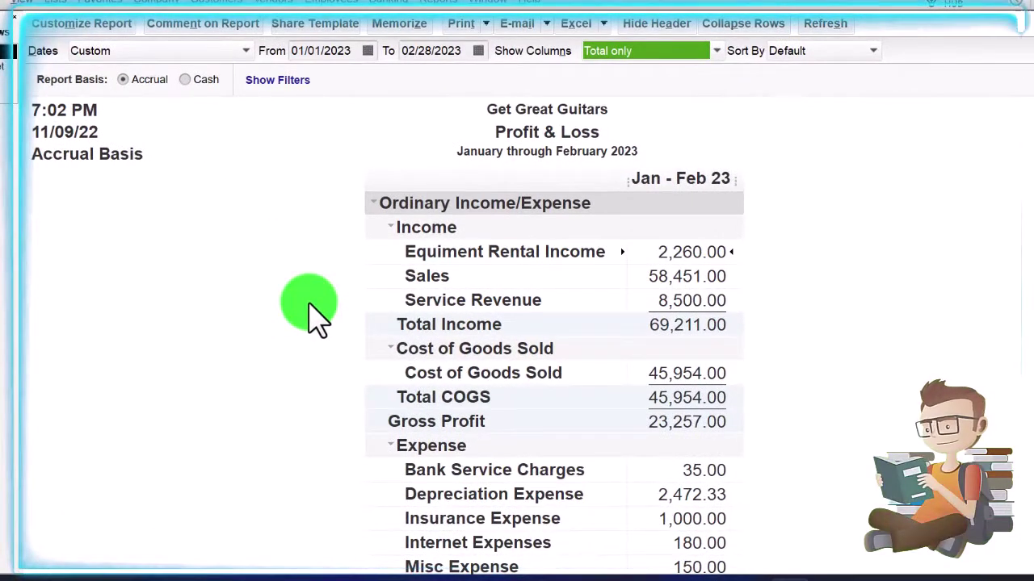
{"action": "left_click", "coordinate": [7, 81]}
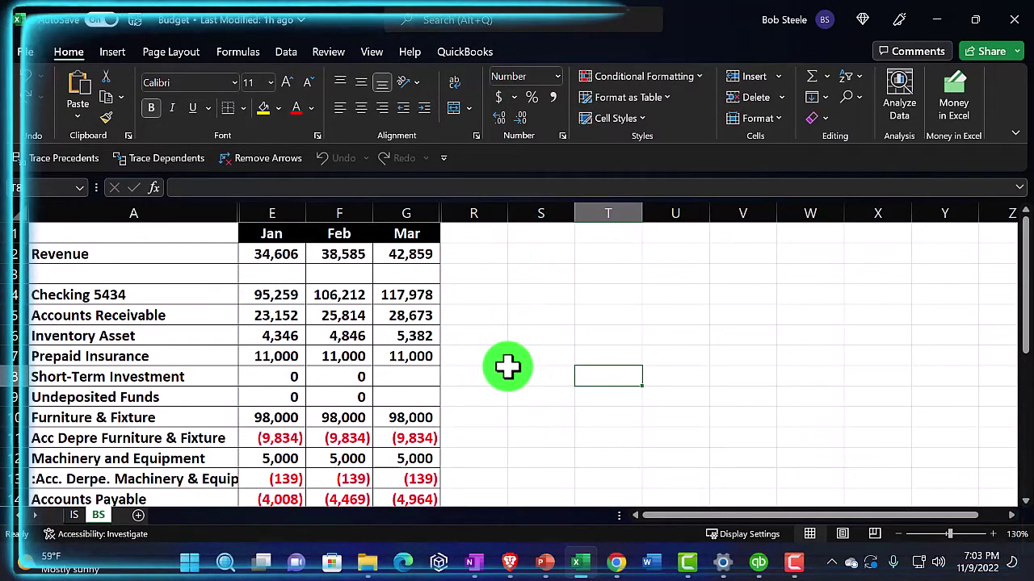
{"action": "left_click", "coordinate": [573, 562]}
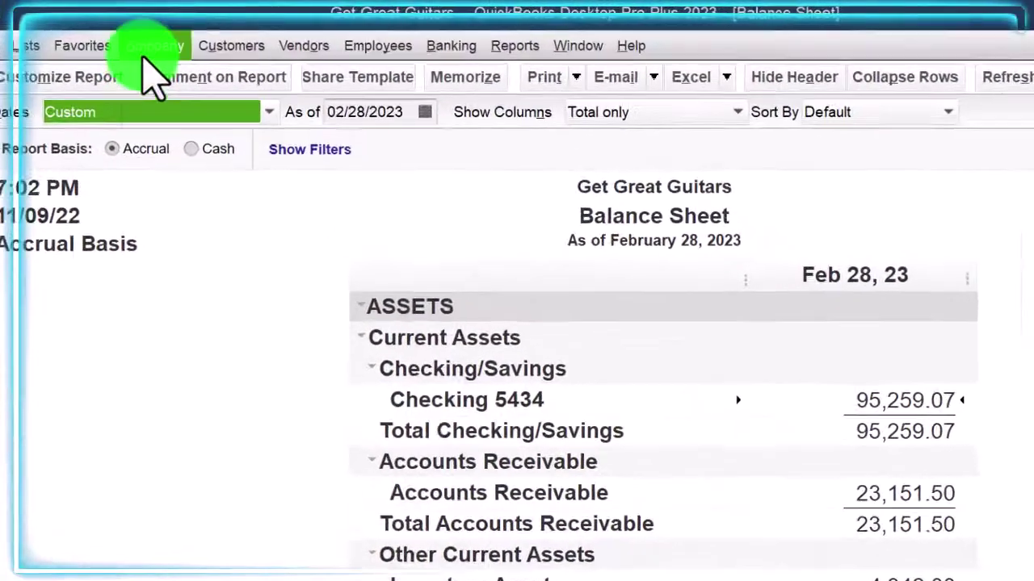
- Open Set Up Budgets and check the available FY2023 budgets, keeping the FY2023 - Balance Sheet by Account budget selected
{"action": "left_click", "coordinate": [192, 34]}
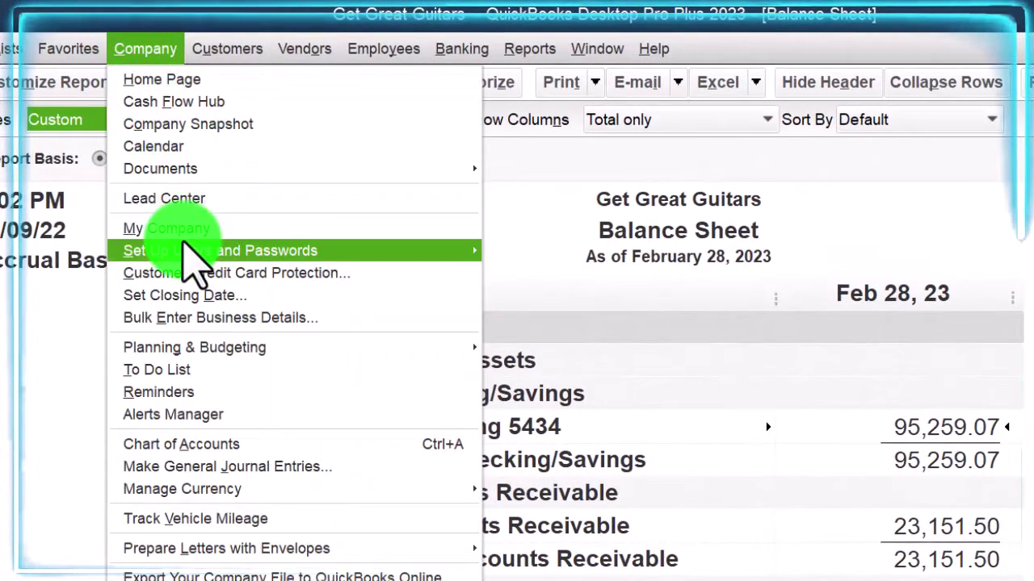
{"action": "mouse_move", "coordinate": [184, 243]}
{"action": "mouse_move", "coordinate": [364, 347]}
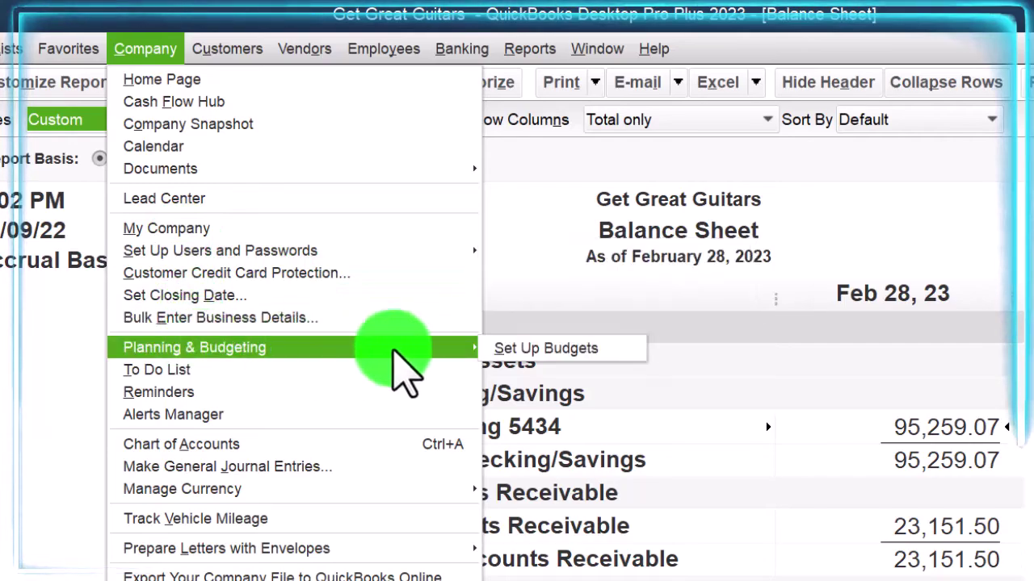
{"action": "left_click", "coordinate": [518, 352]}
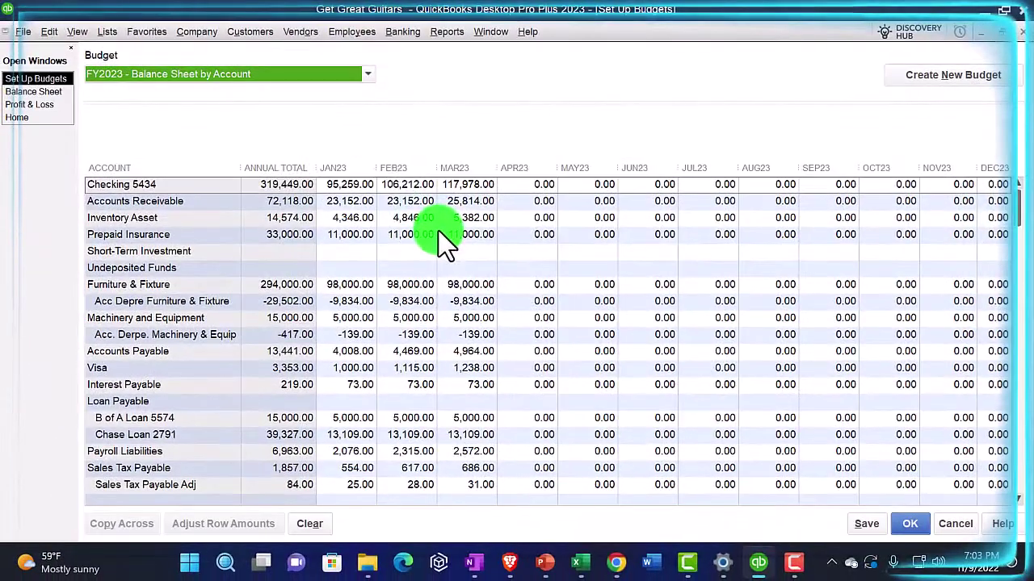
{"action": "left_click", "coordinate": [359, 81]}
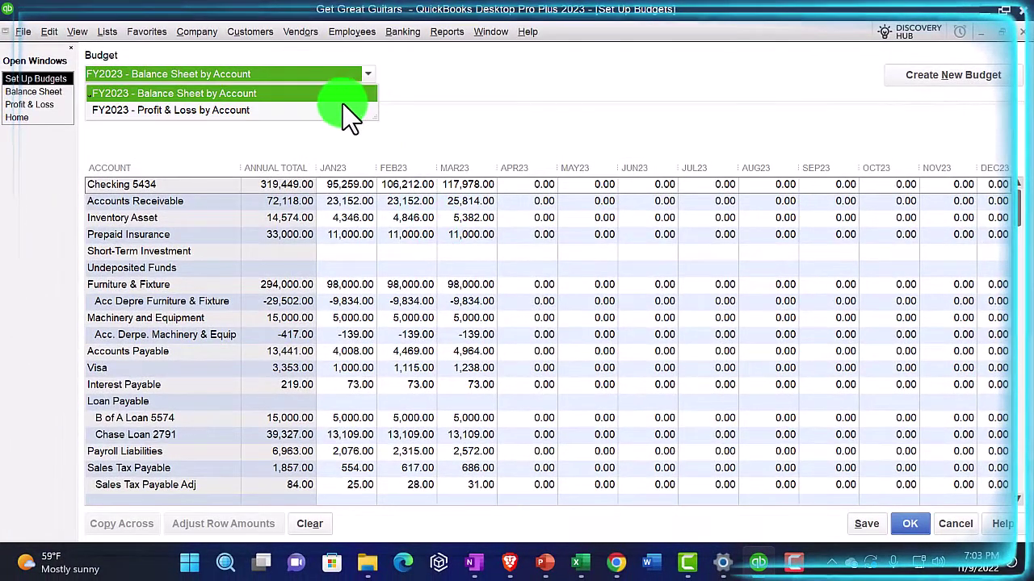
{"action": "left_click", "coordinate": [746, 81]}
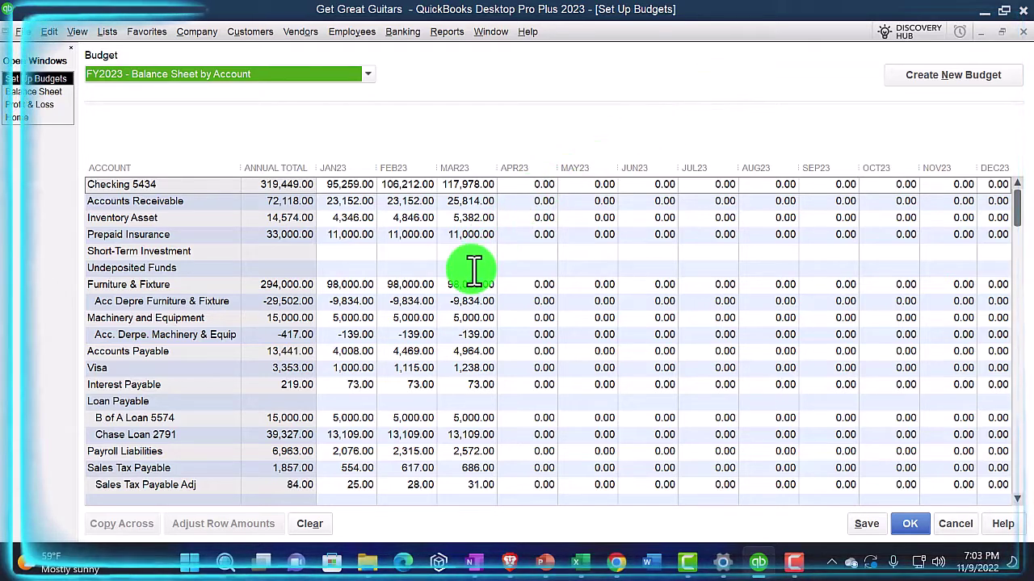
- Return to the Balance Sheet report and generate a Budget Overview report from the FY2023 - Balance Sheet by Account budget
{"action": "left_click", "coordinate": [50, 93]}
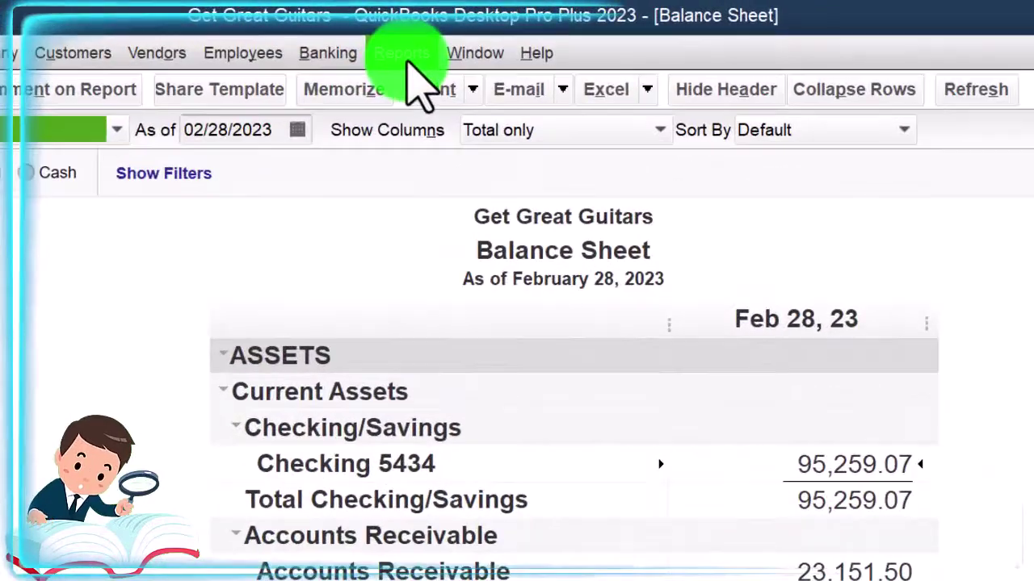
{"action": "left_click", "coordinate": [446, 31]}
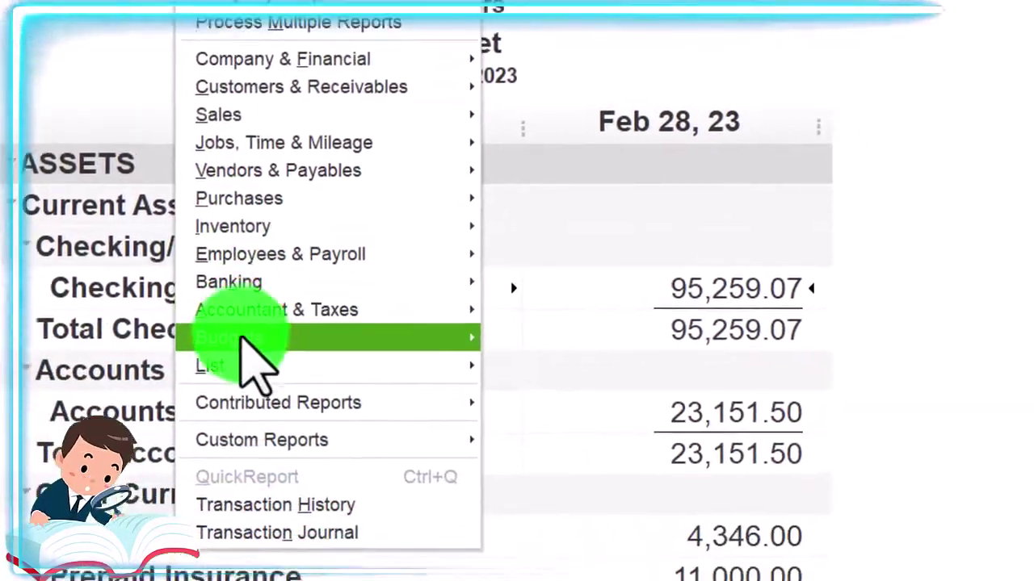
{"action": "mouse_move", "coordinate": [425, 534]}
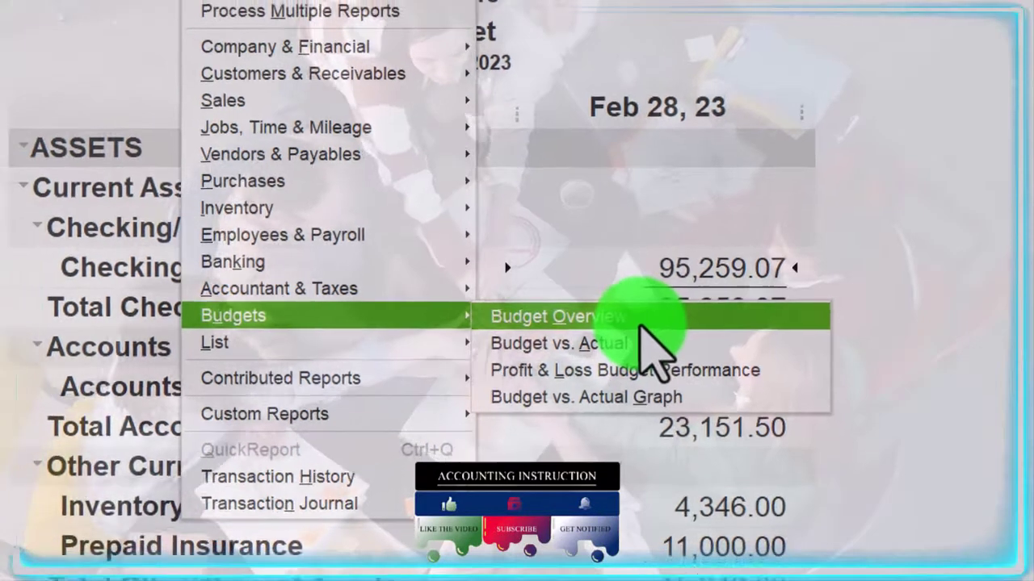
{"action": "left_click", "coordinate": [638, 321]}
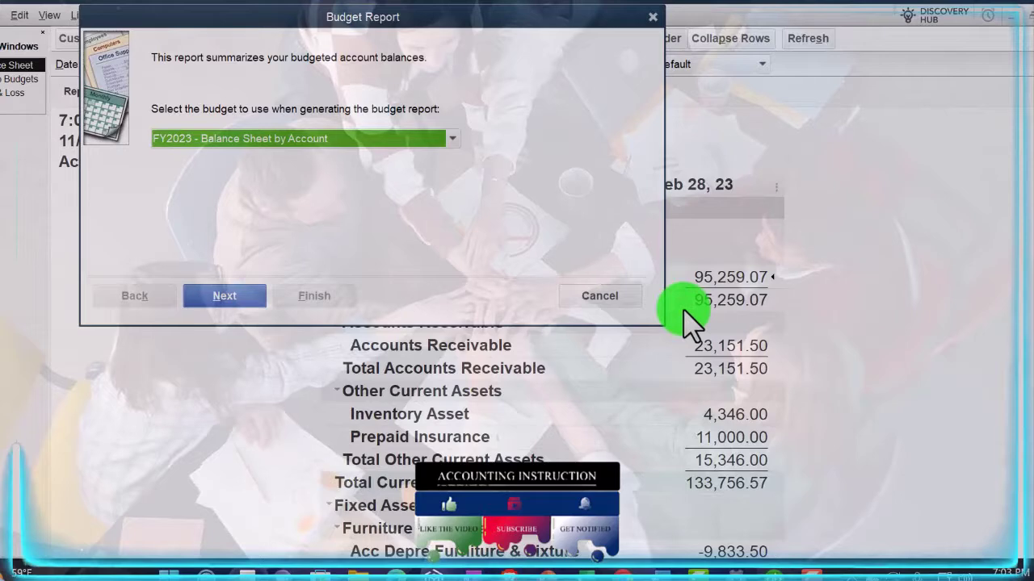
{"action": "left_click", "coordinate": [453, 140]}
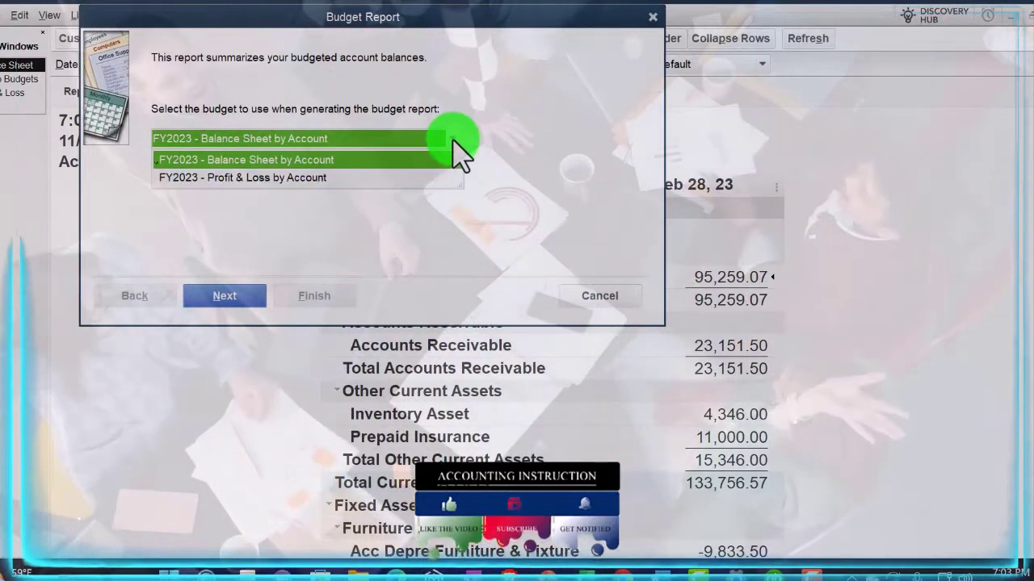
{"action": "left_click", "coordinate": [215, 160]}
{"action": "left_click", "coordinate": [231, 296]}
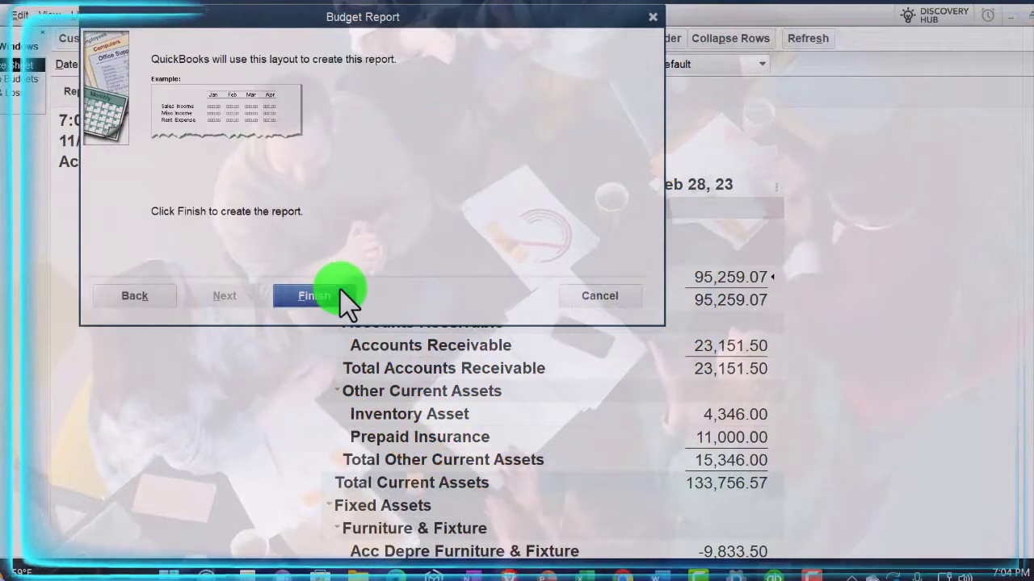
{"action": "left_click", "coordinate": [339, 290]}
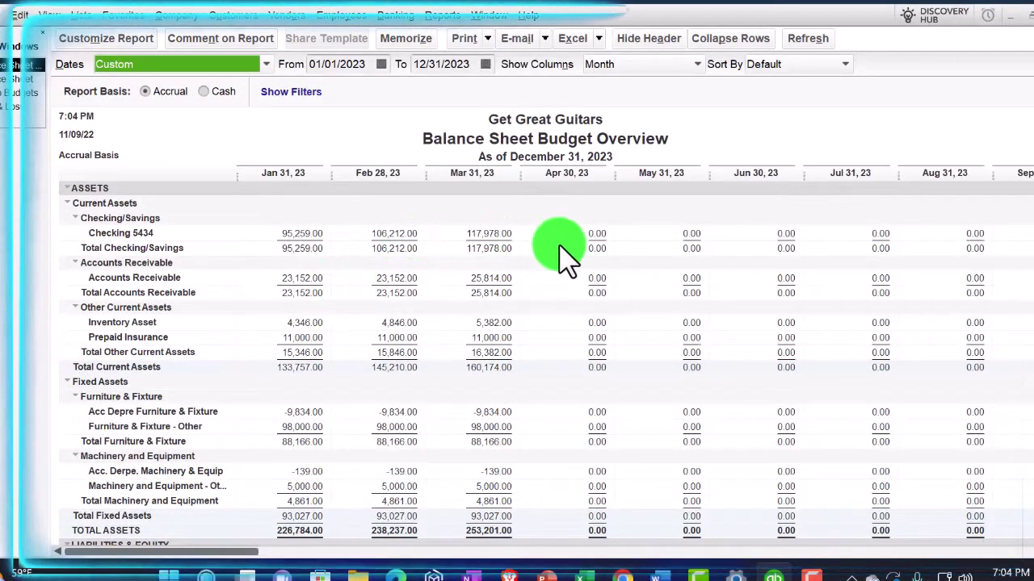
- Set the Balance Sheet Budget Overview's end date to 03/31/2023
{"action": "key", "text": "Tab"}
{"action": "key", "text": "Tab"}
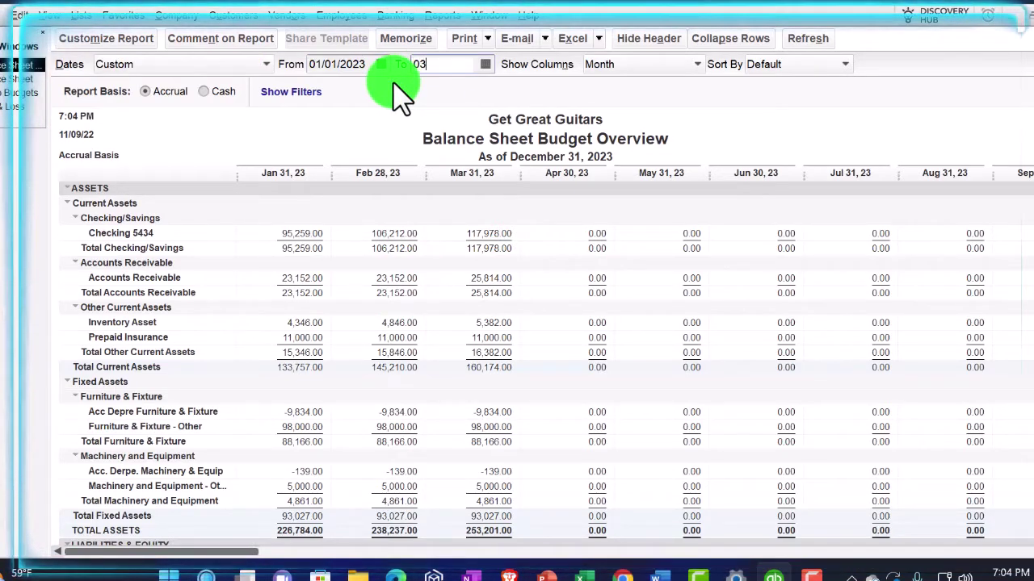
{"action": "key", "text": "Tab"}
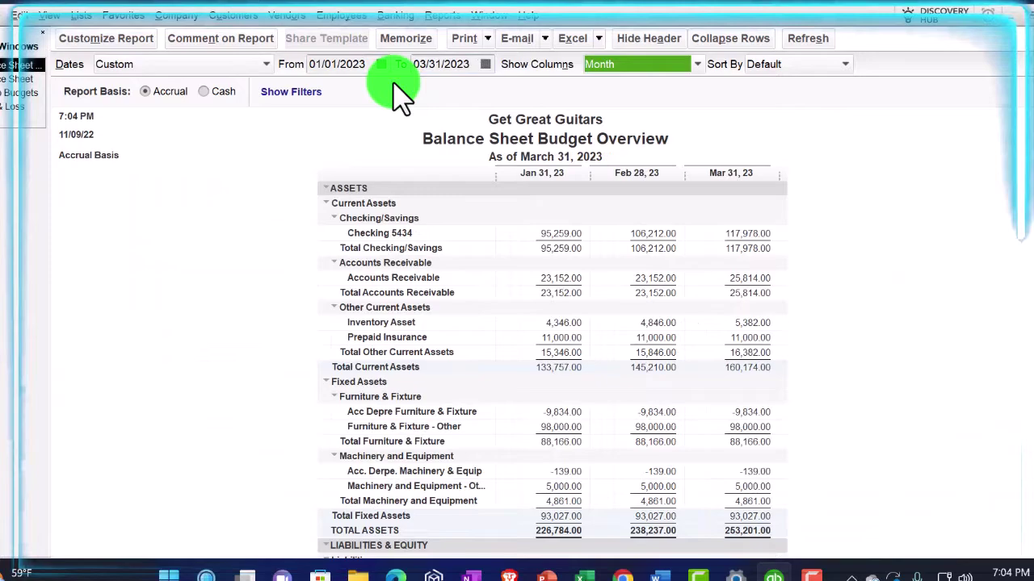
- Set the Balance Sheet Budget Overview's column labels and all related fonts to size 14 and apply the report changes
{"action": "left_click", "coordinate": [129, 38]}
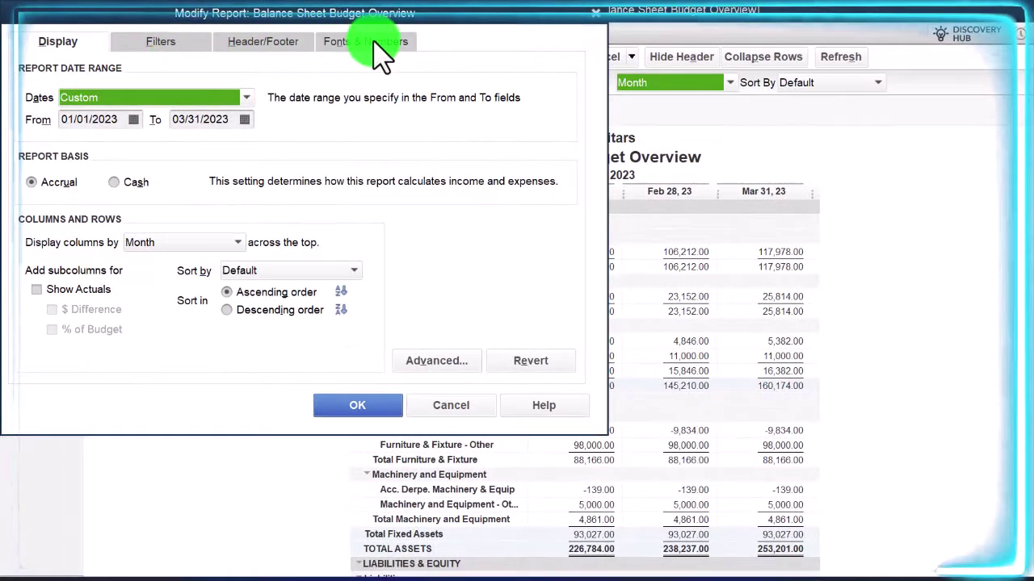
{"action": "left_click", "coordinate": [374, 44]}
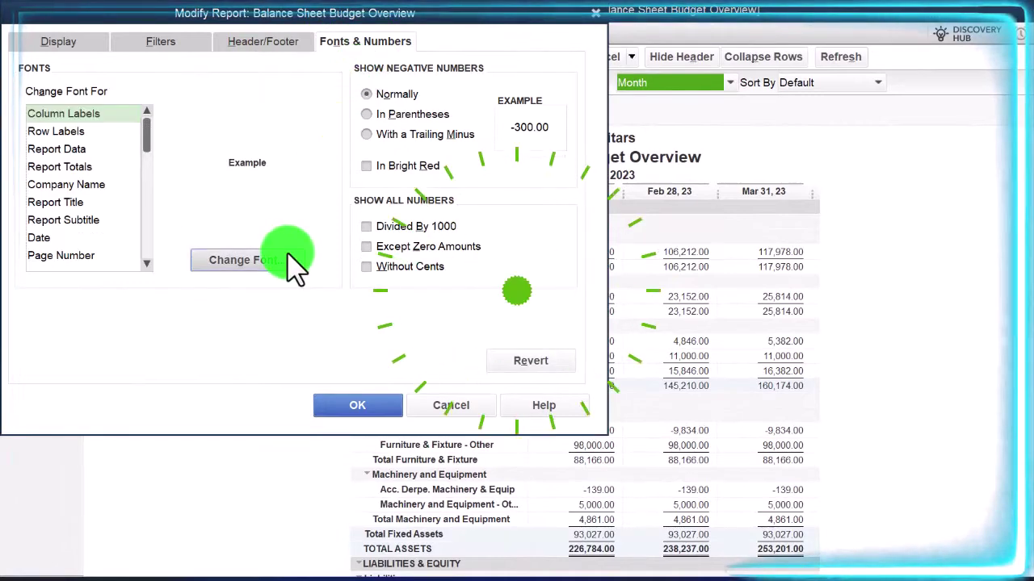
{"action": "left_click", "coordinate": [287, 261]}
{"action": "left_click", "coordinate": [275, 210]}
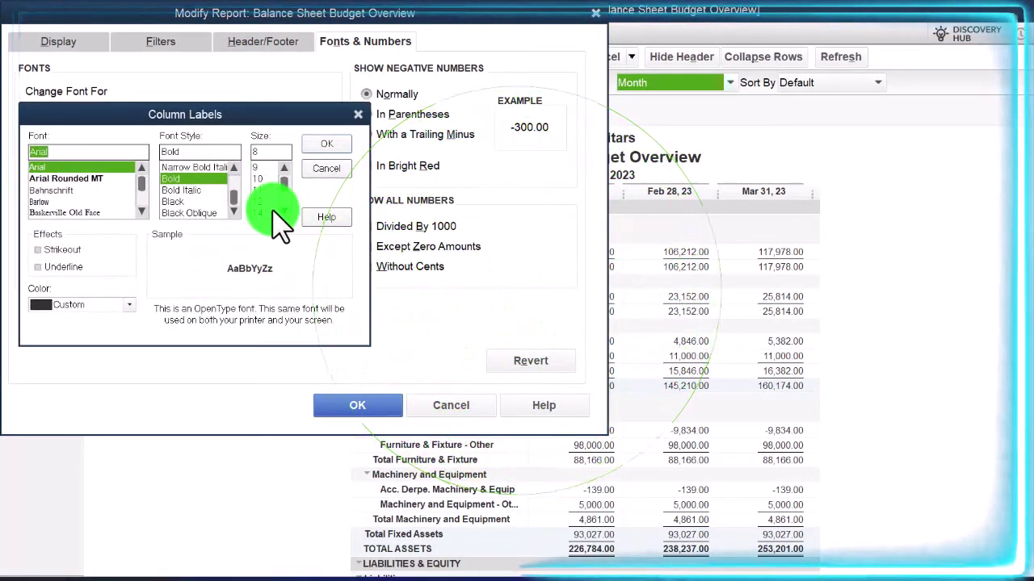
{"action": "left_click", "coordinate": [325, 145]}
{"action": "left_click", "coordinate": [480, 187]}
{"action": "left_click", "coordinate": [379, 405]}
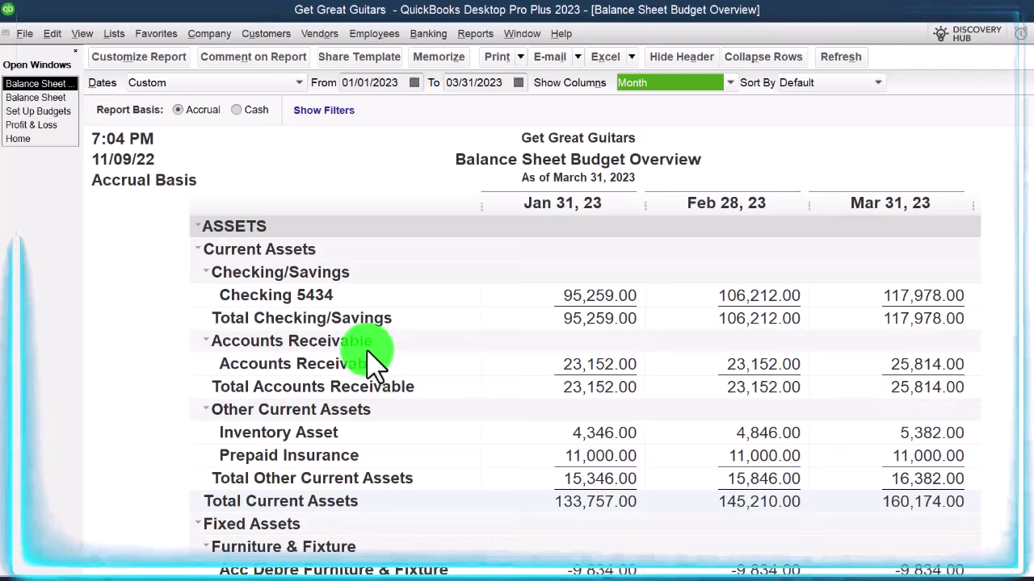
- Switch to the Balance Sheet report and collapse its Assets and Liabilities & Equity sections
{"action": "left_click", "coordinate": [45, 98]}
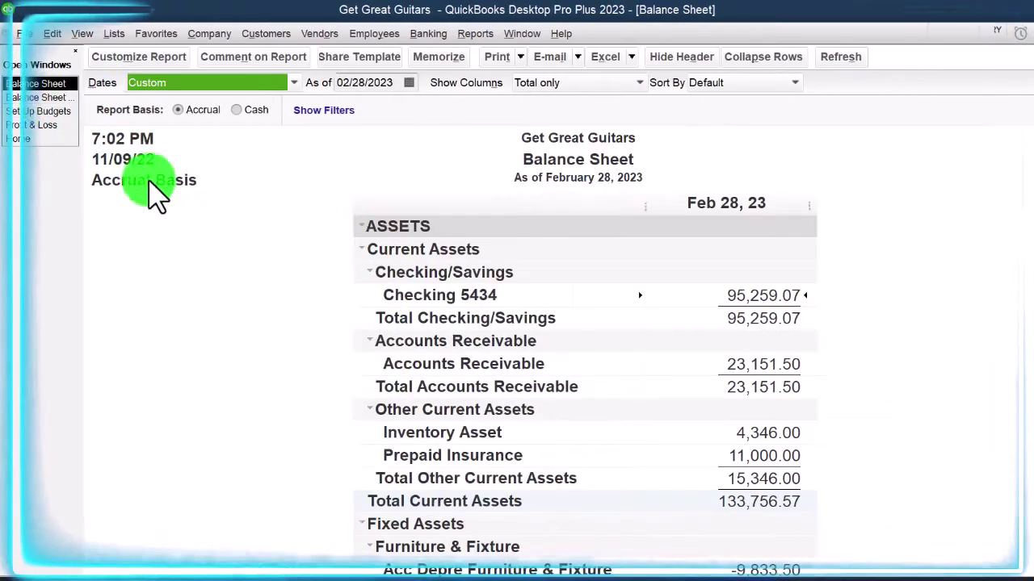
{"action": "left_click", "coordinate": [361, 225]}
{"action": "left_click", "coordinate": [374, 250]}
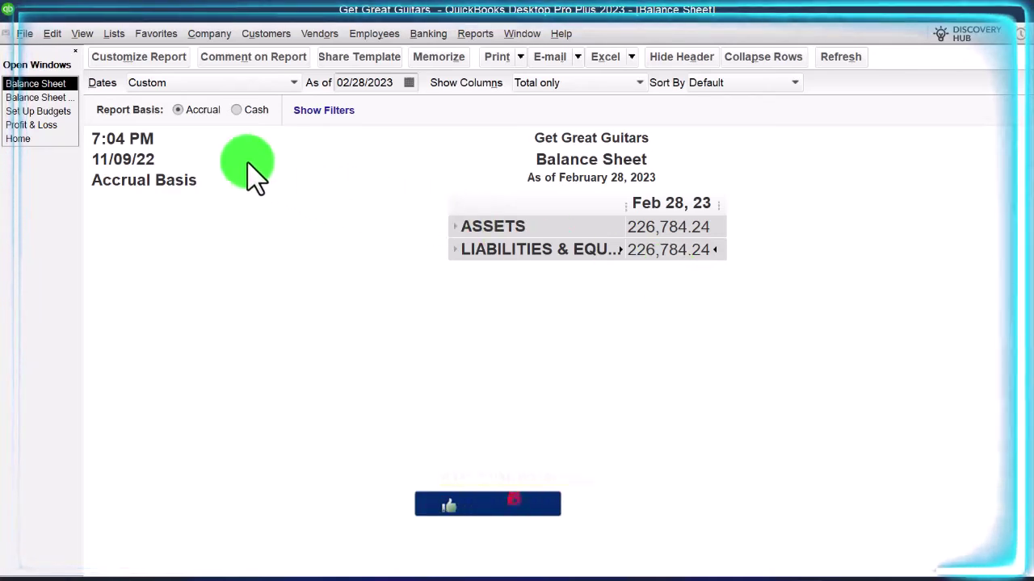
- Return to the Balance Sheet Budget Overview and compare total assets with total liabilities and equity for each month
{"action": "left_click", "coordinate": [58, 98]}
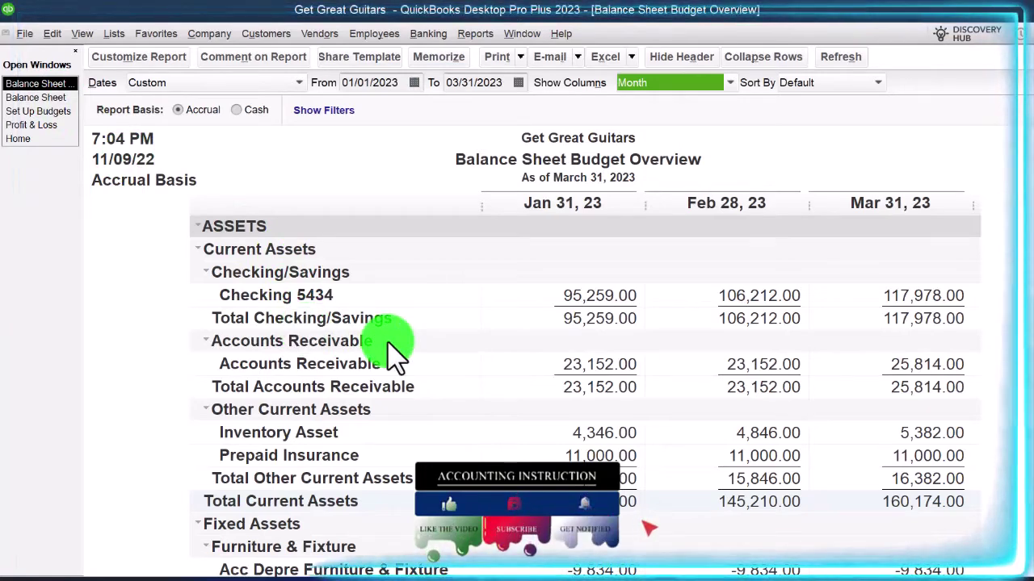
{"action": "scroll", "coordinate": [391, 351], "scroll_direction": "down", "scroll_amount": 5}
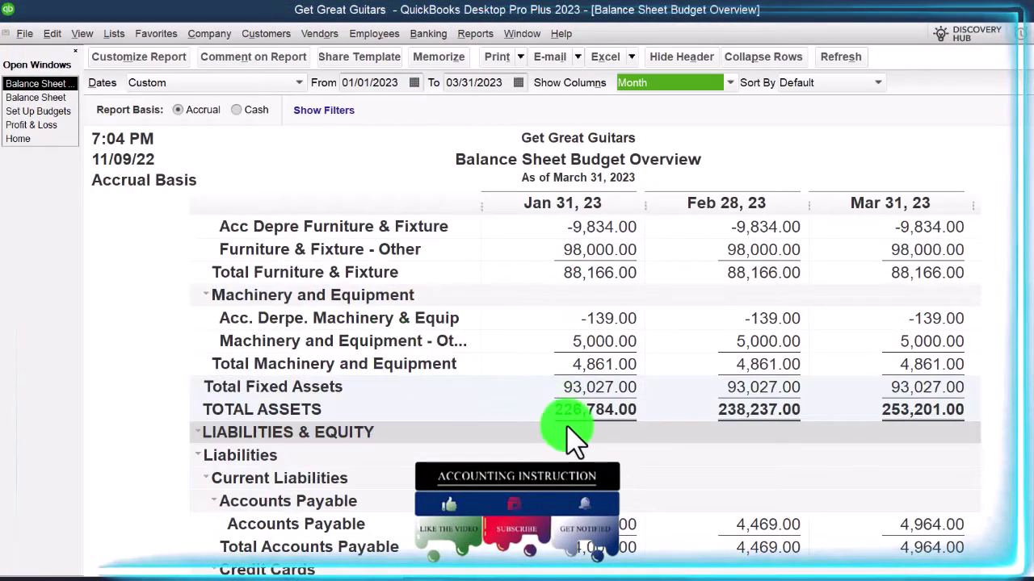
{"action": "scroll", "coordinate": [776, 448], "scroll_direction": "down", "scroll_amount": 3}
{"action": "scroll", "coordinate": [670, 350], "scroll_direction": "up", "scroll_amount": 2}
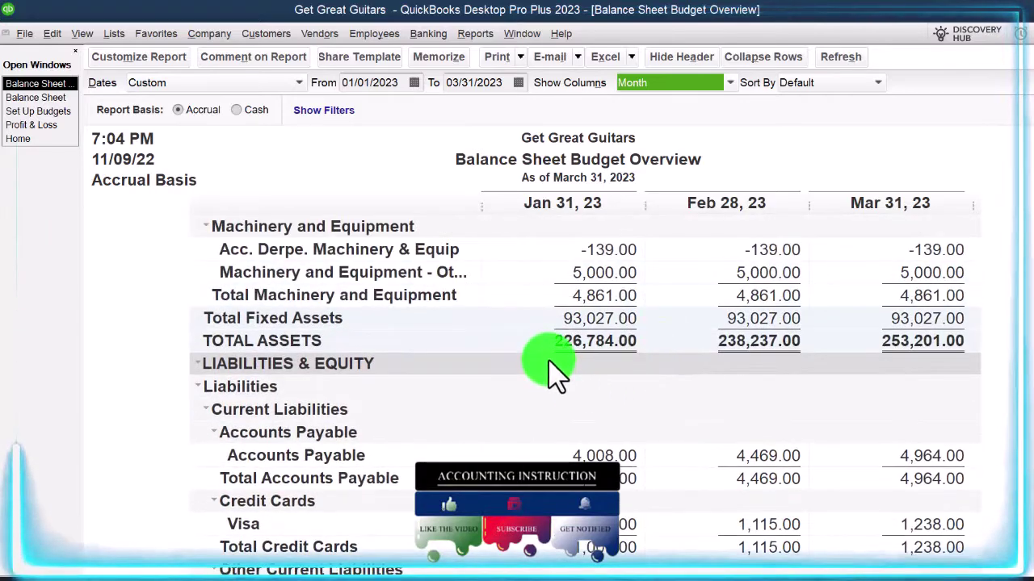
{"action": "scroll", "coordinate": [553, 372], "scroll_direction": "down", "scroll_amount": 3}
{"action": "scroll", "coordinate": [557, 375], "scroll_direction": "down", "scroll_amount": 5}
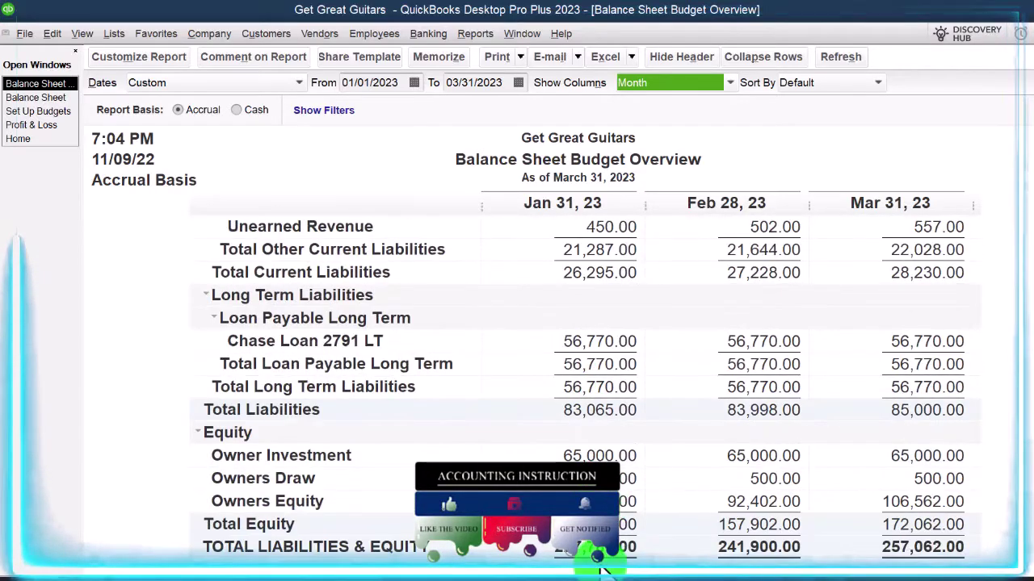
{"action": "scroll", "coordinate": [602, 566], "scroll_direction": "up", "scroll_amount": 8}
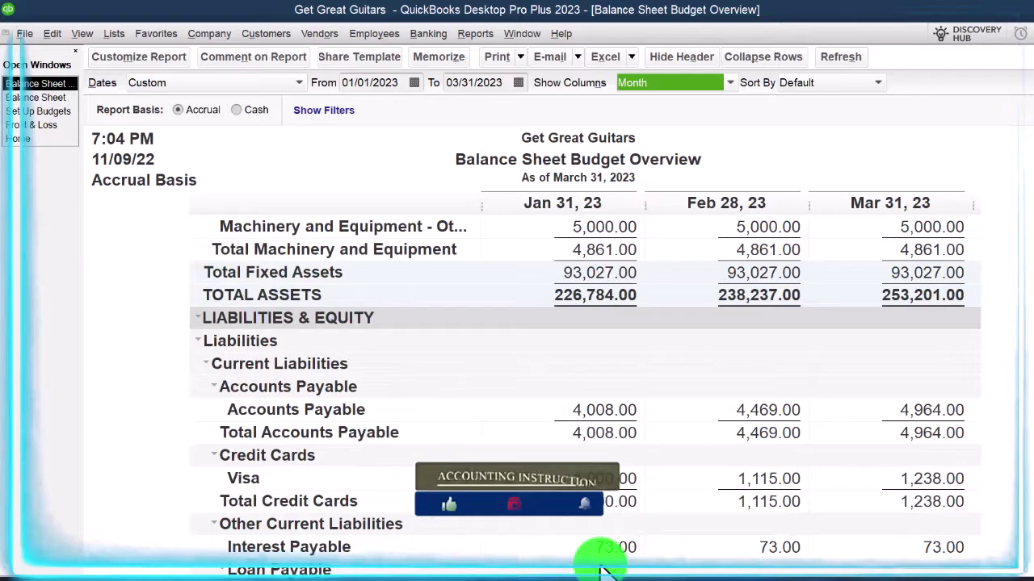
{"action": "scroll", "coordinate": [598, 355], "scroll_direction": "down", "scroll_amount": 6}
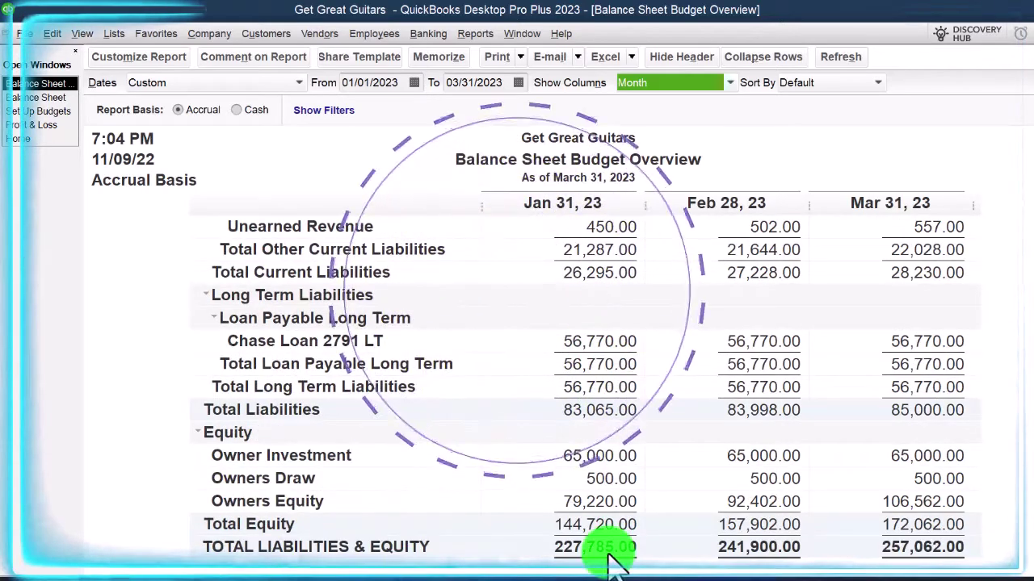
- Switch to the Excel Budget workbook and check the sum of the January asset amounts in E4:E13 of the BS sheet
{"action": "key", "text": "alt+Tab"}
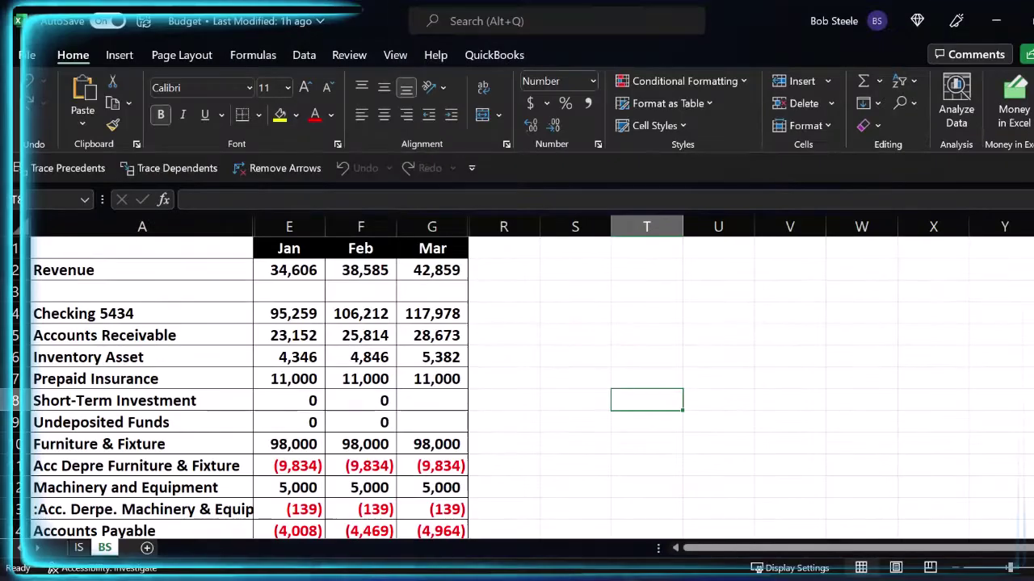
{"action": "left_click", "coordinate": [476, 408]}
{"action": "scroll", "coordinate": [391, 399], "scroll_direction": "down", "scroll_amount": 2}
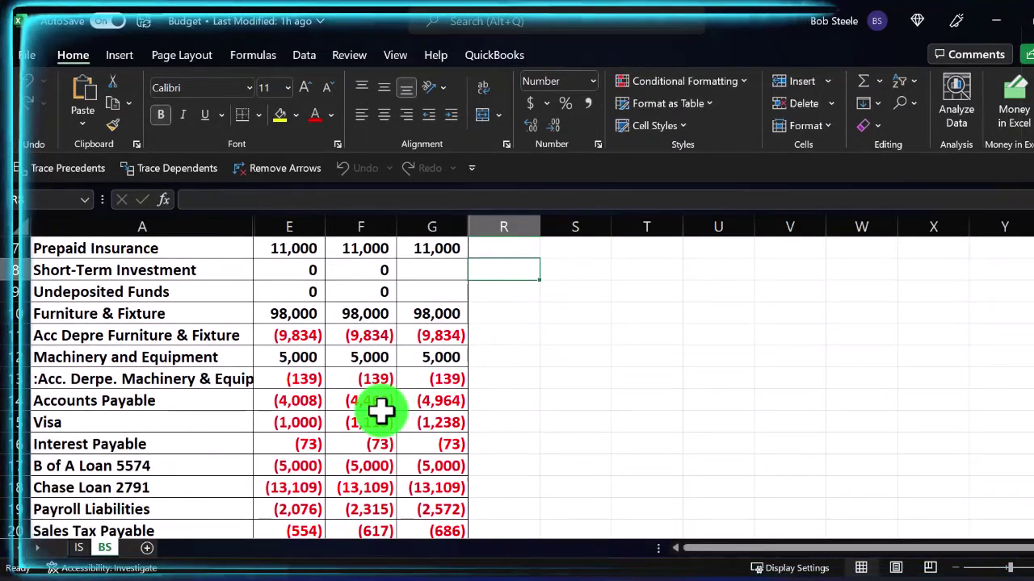
{"action": "scroll", "coordinate": [375, 411], "scroll_direction": "up", "scroll_amount": 2}
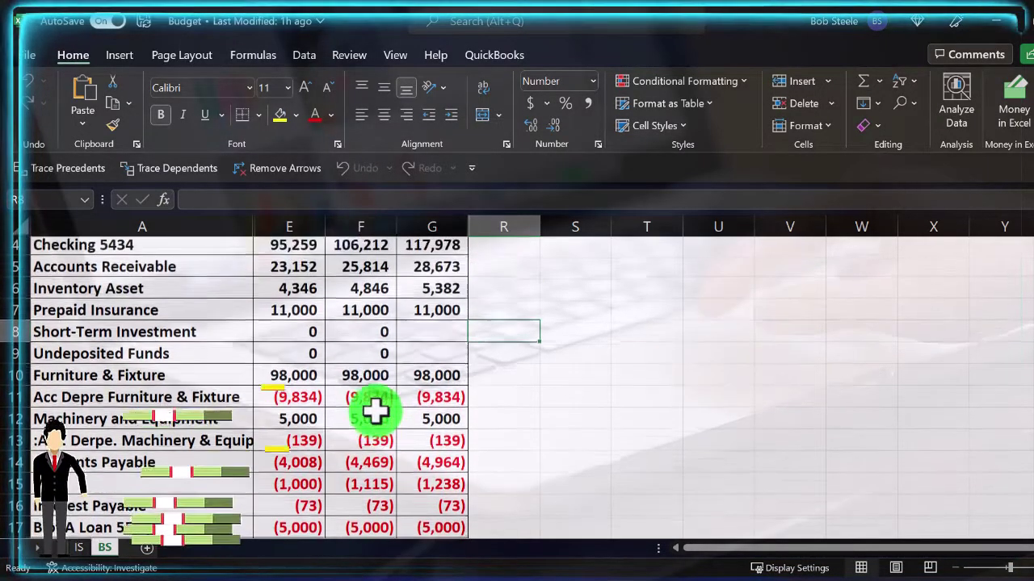
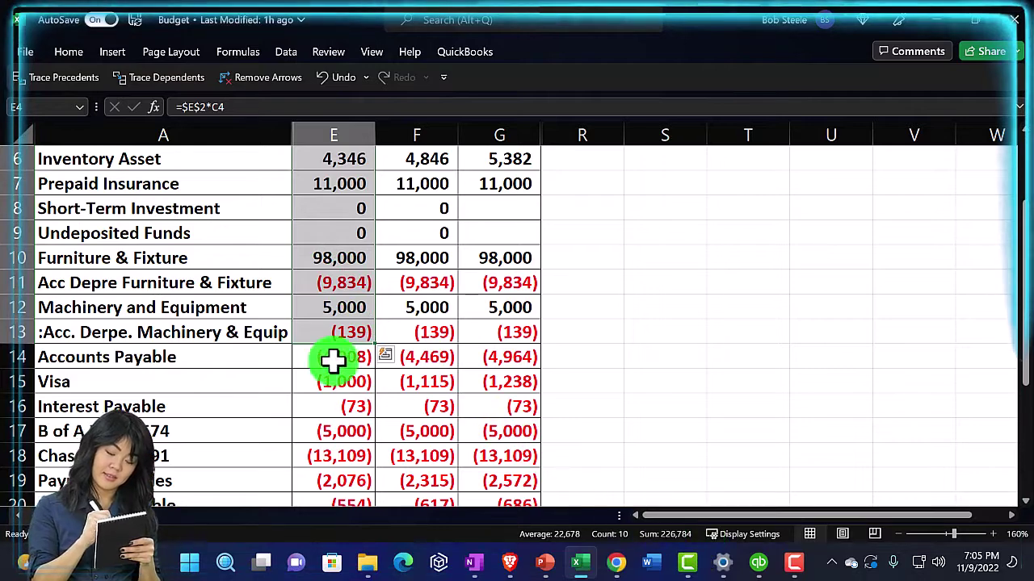
- Switch back to QuickBooks and review total assets and the liabilities section of the Balance Sheet Budget Overview
{"action": "left_click", "coordinate": [581, 565]}
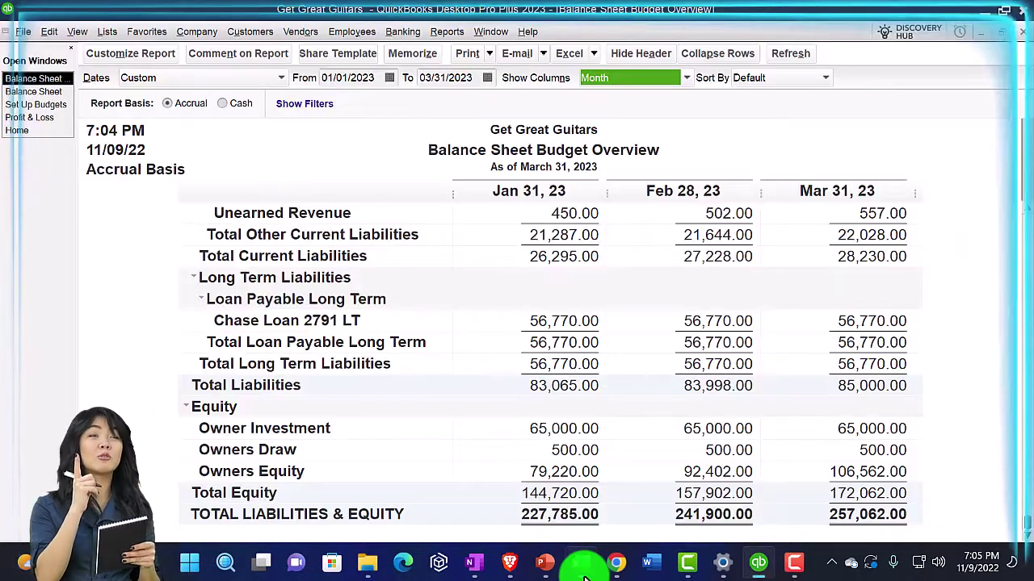
{"action": "scroll", "coordinate": [570, 408], "scroll_direction": "up", "scroll_amount": 10}
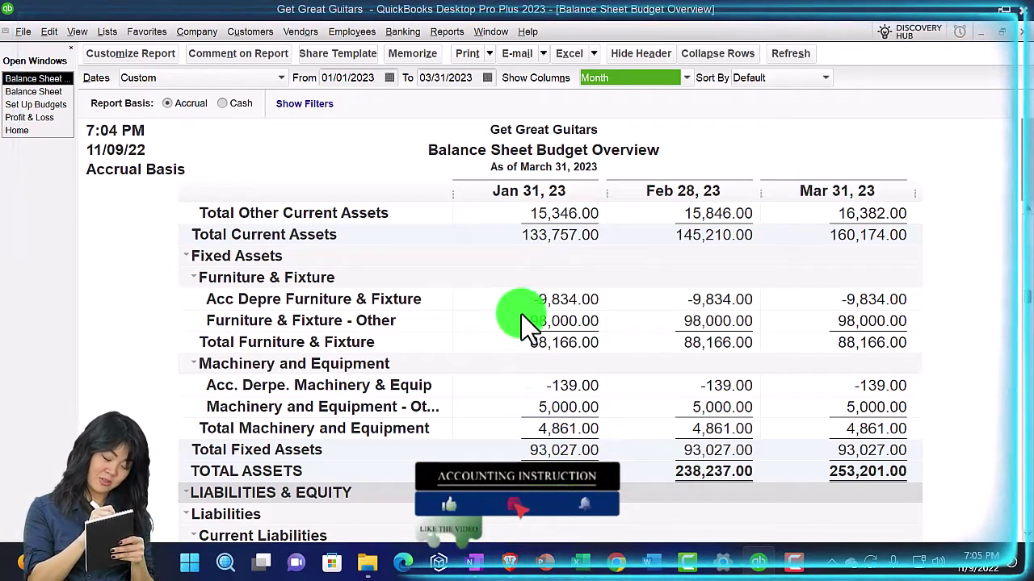
{"action": "scroll", "coordinate": [517, 343], "scroll_direction": "down", "scroll_amount": 7}
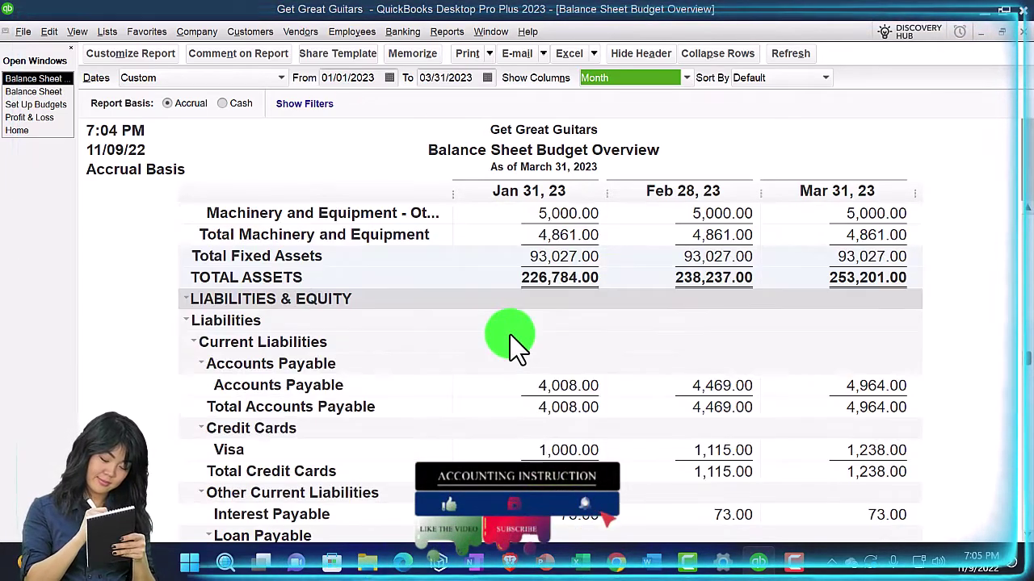
{"action": "scroll", "coordinate": [517, 343], "scroll_direction": "down", "scroll_amount": 3}
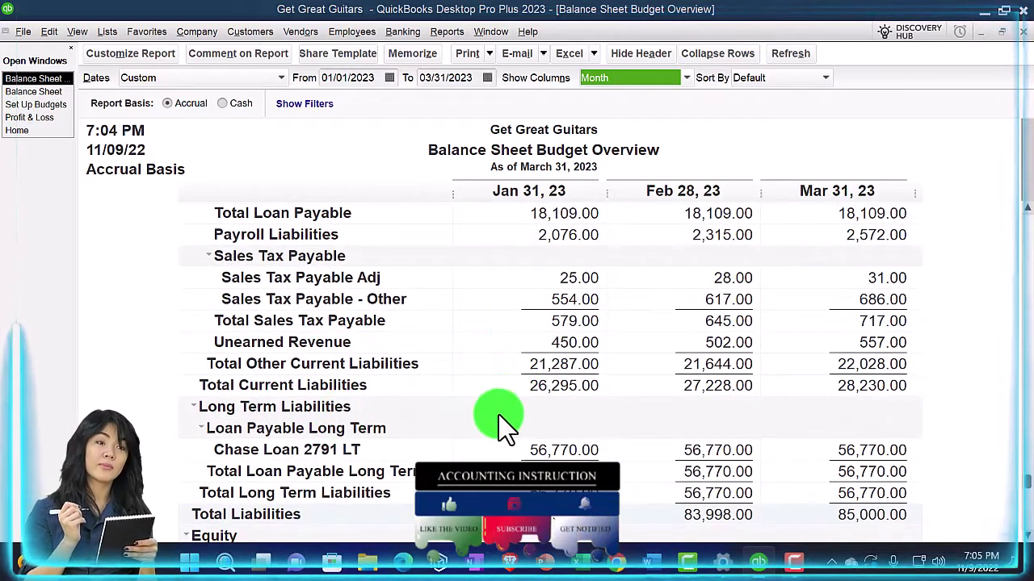
{"action": "scroll", "coordinate": [392, 484], "scroll_direction": "down", "scroll_amount": 1}
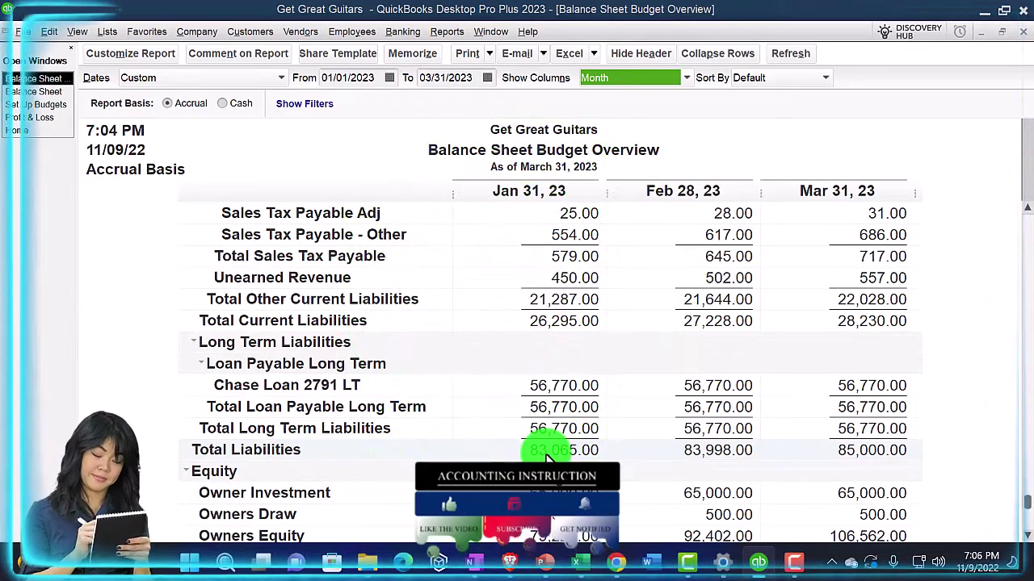
- Check the sum of the January liabilities in E14:E23 of the Excel BS sheet against total liabilities in the QuickBooks budget report
{"action": "left_click", "coordinate": [581, 562]}
{"action": "scroll", "coordinate": [345, 278], "scroll_direction": "down", "scroll_amount": 1}
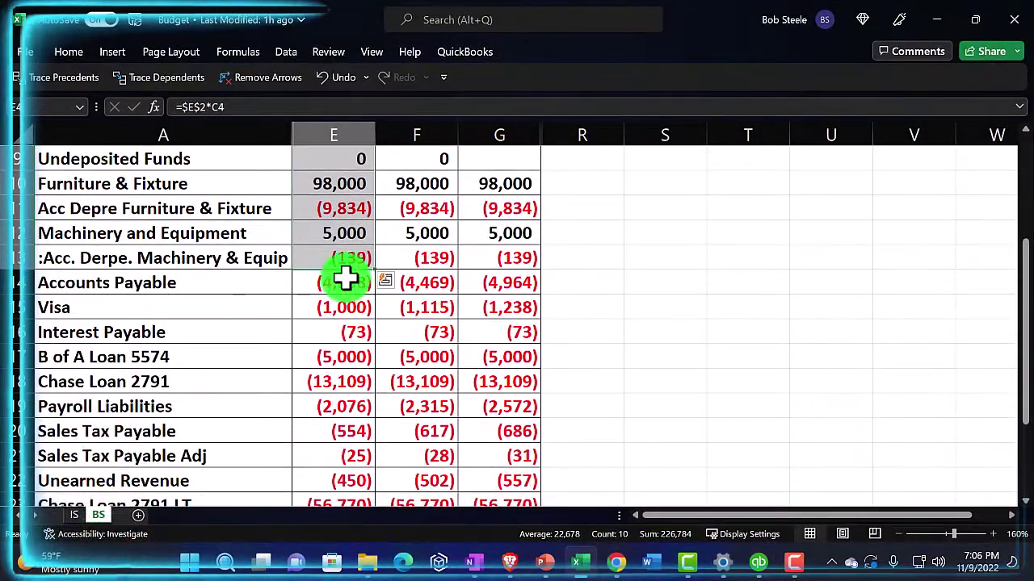
{"action": "left_click_drag", "start_coordinate": [336, 290], "coordinate": [307, 434]}
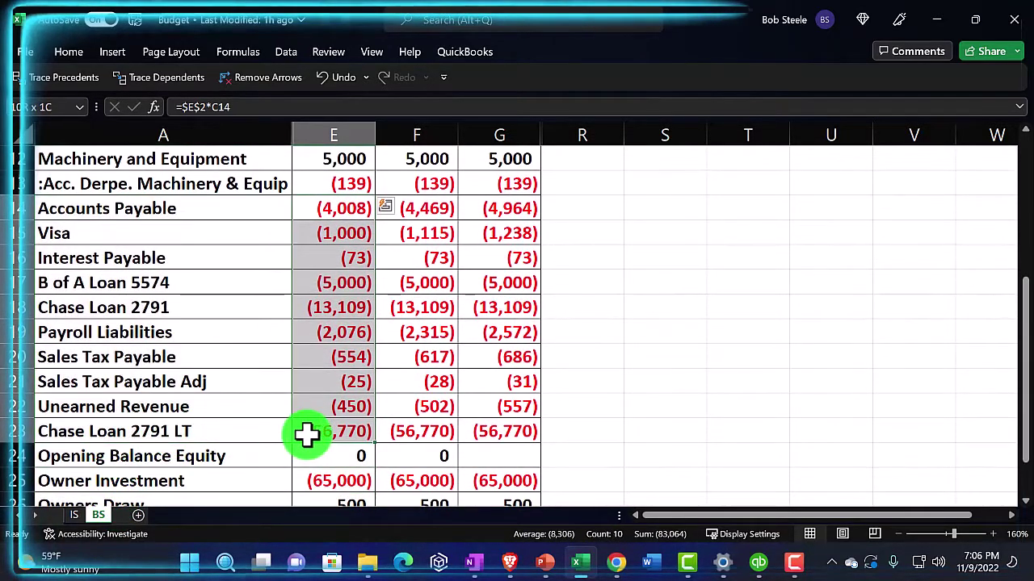
{"action": "left_click", "coordinate": [640, 517]}
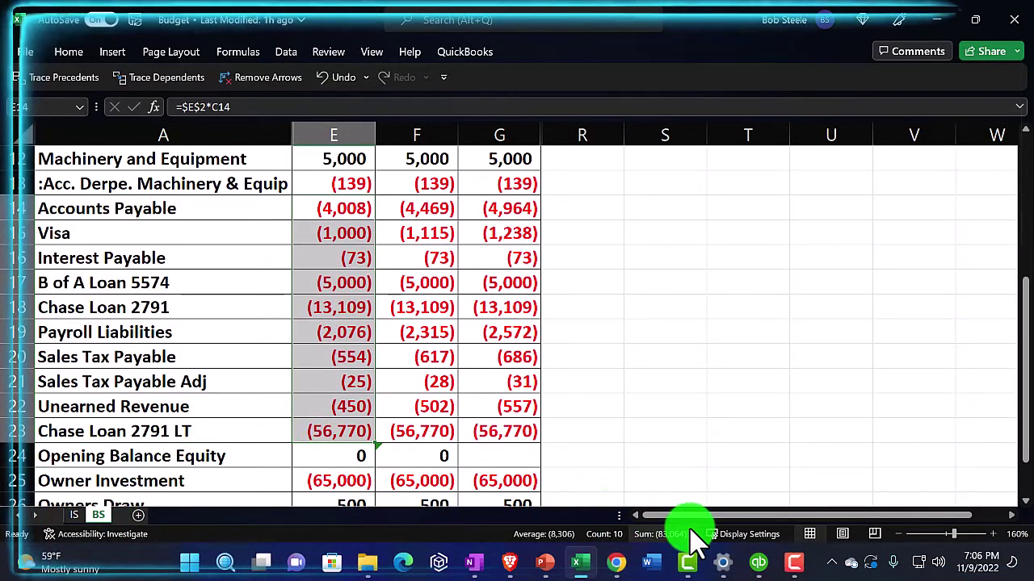
{"action": "left_click", "coordinate": [758, 561]}
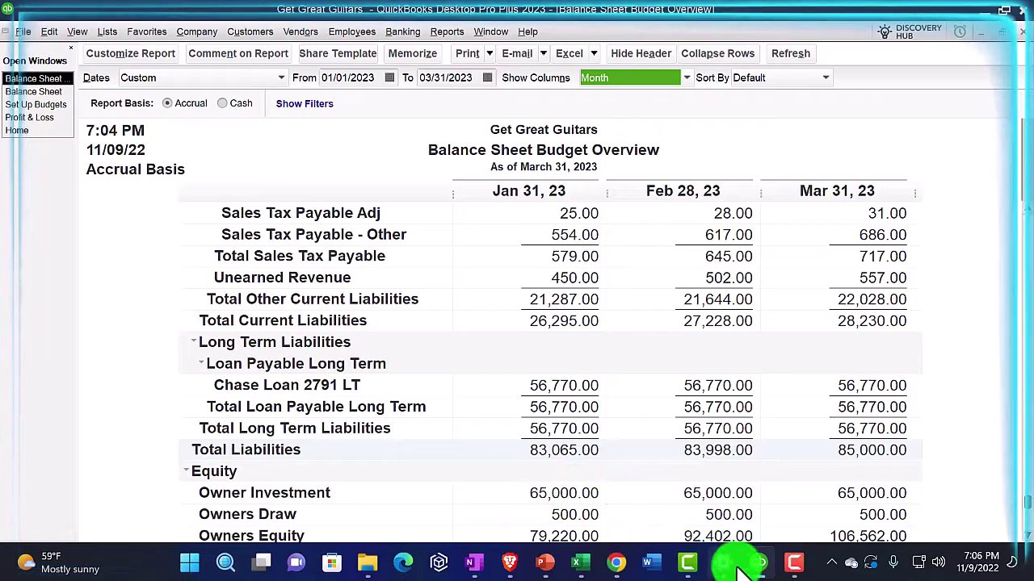
{"action": "key", "text": "alt+Tab"}
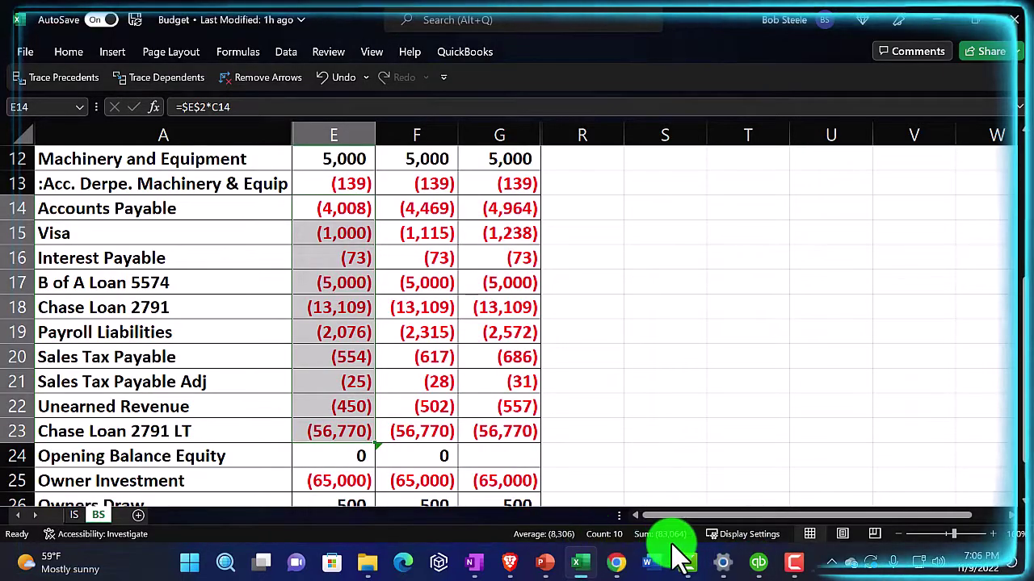
- Review total liabilities and equity in the QuickBooks budget report, and check the sum of E25:E27 in the Excel BS sheet
{"action": "key", "text": "alt+Tab"}
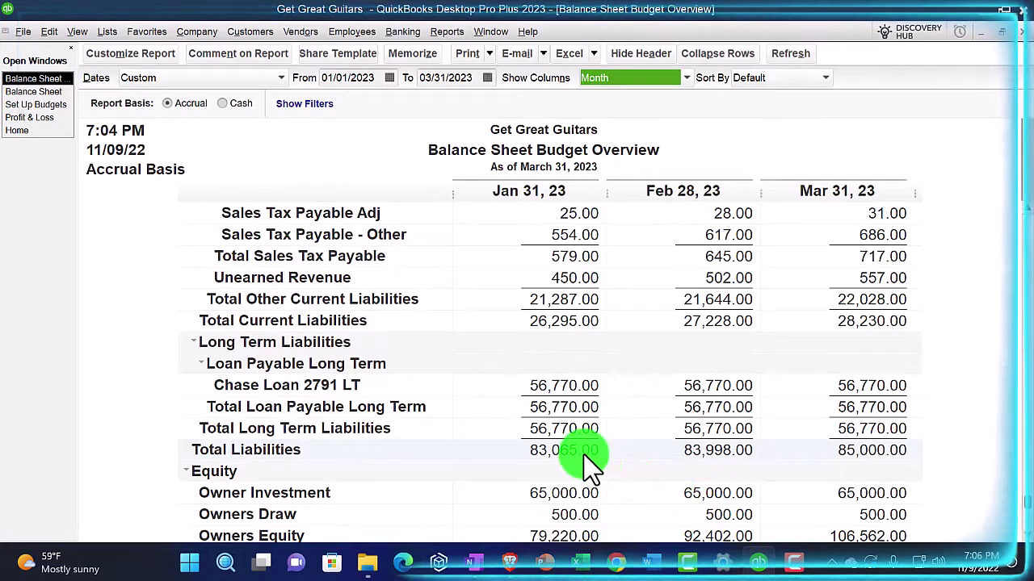
{"action": "scroll", "coordinate": [585, 464], "scroll_direction": "down", "scroll_amount": 1}
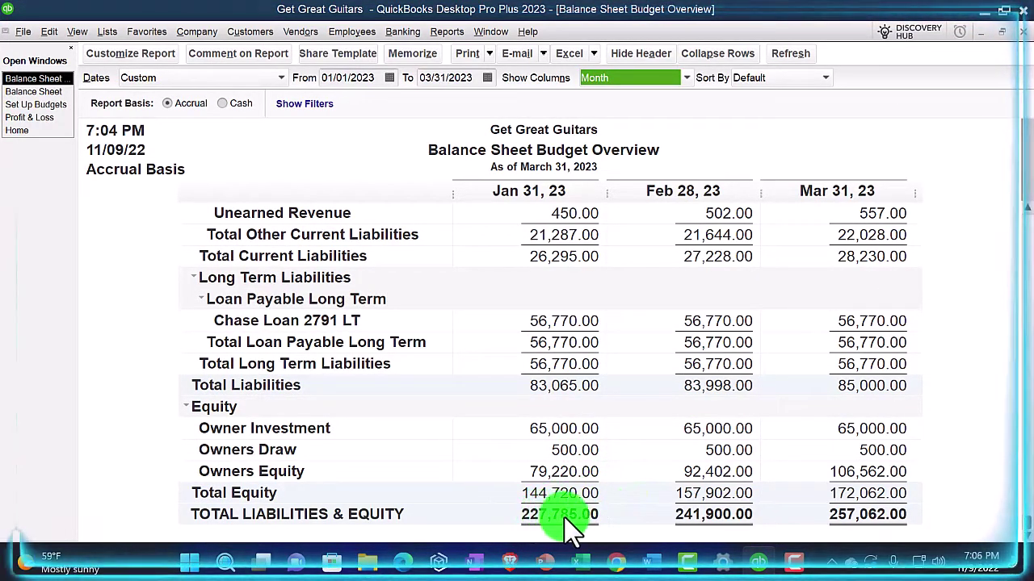
{"action": "left_click", "coordinate": [582, 557]}
{"action": "scroll", "coordinate": [466, 424], "scroll_direction": "down", "scroll_amount": 3}
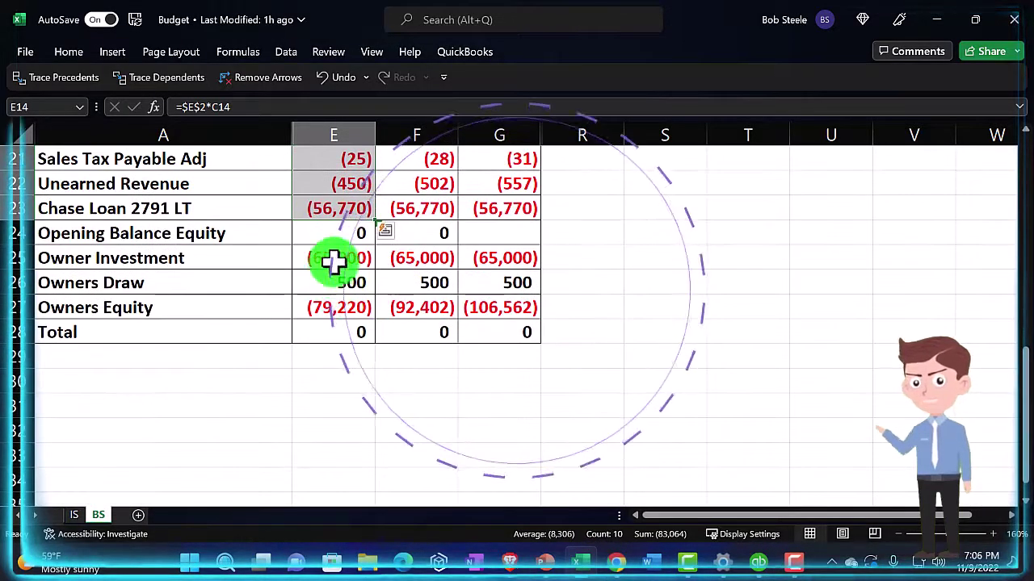
{"action": "left_click_drag", "start_coordinate": [335, 260], "coordinate": [330, 307]}
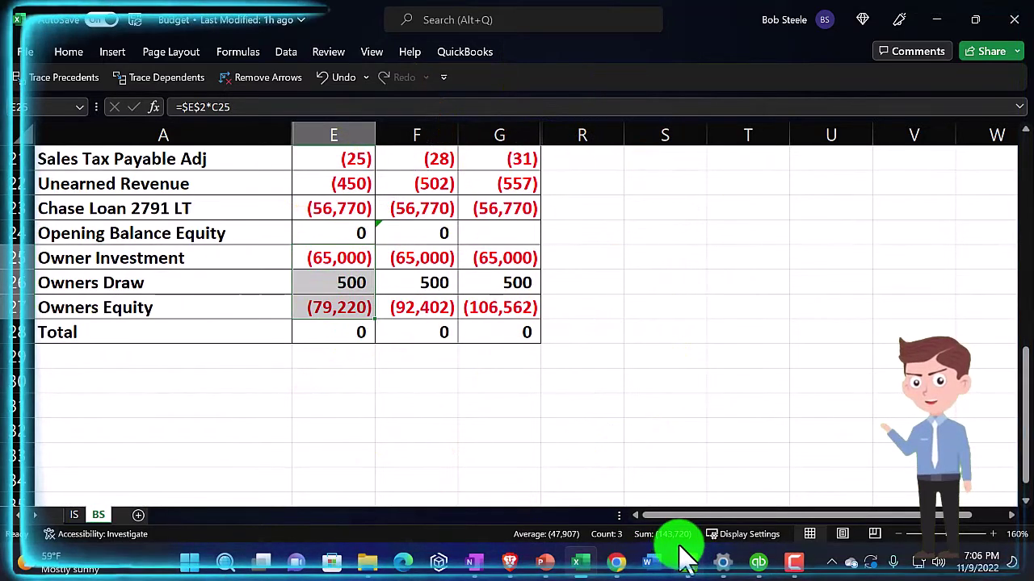
- Compare the January equity amounts, including Owners Draw in E26 of the Excel sheet, with the equity section of the QuickBooks report
{"action": "left_click", "coordinate": [588, 563]}
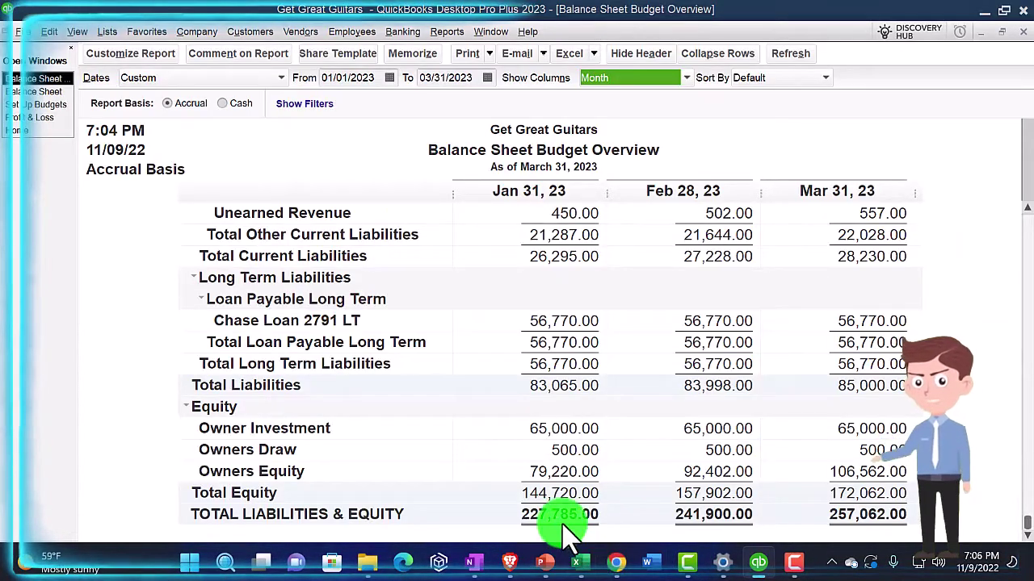
{"action": "left_click", "coordinate": [585, 564]}
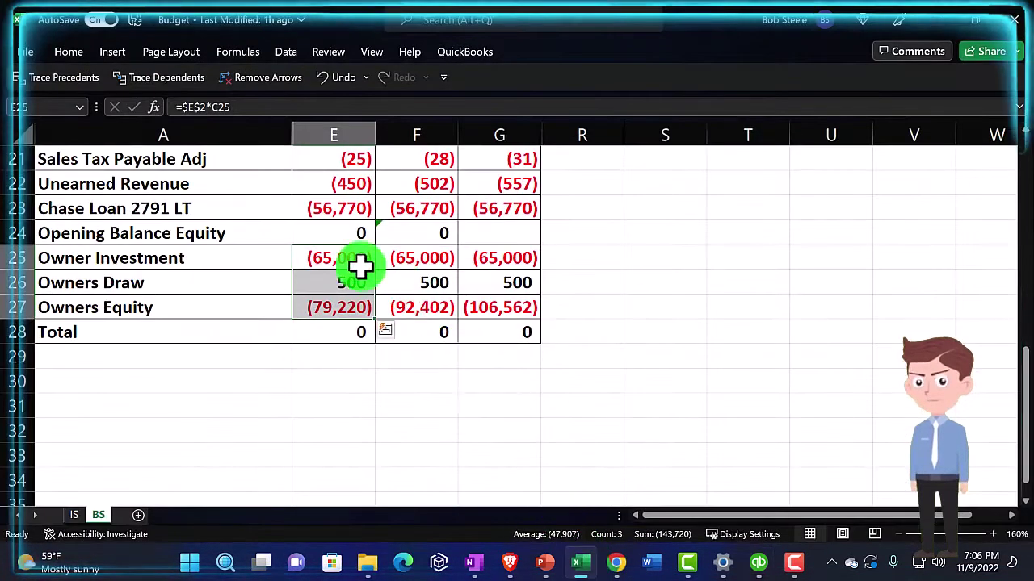
{"action": "key", "text": "Down"}
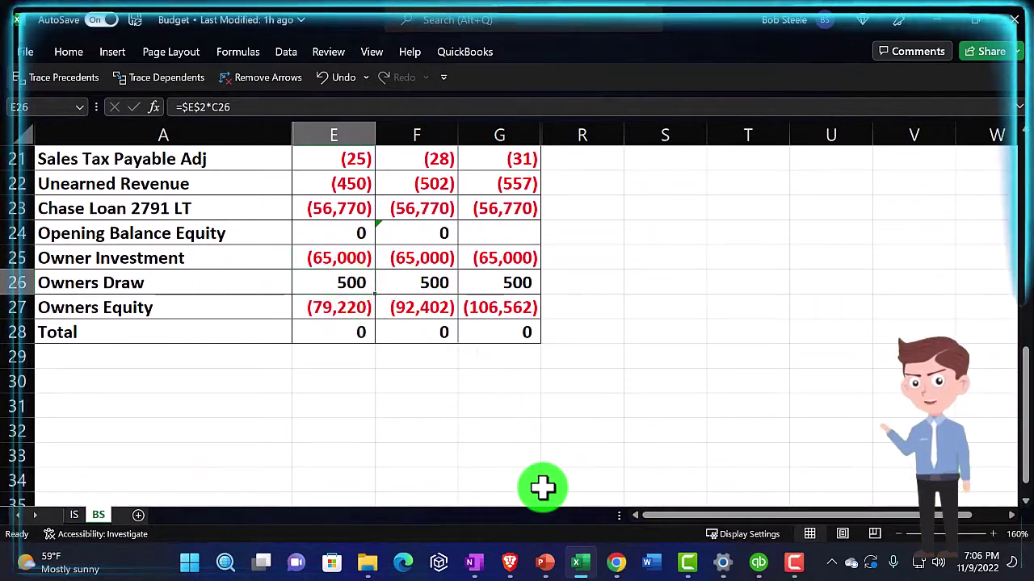
{"action": "left_click", "coordinate": [588, 575]}
{"action": "left_click", "coordinate": [583, 566]}
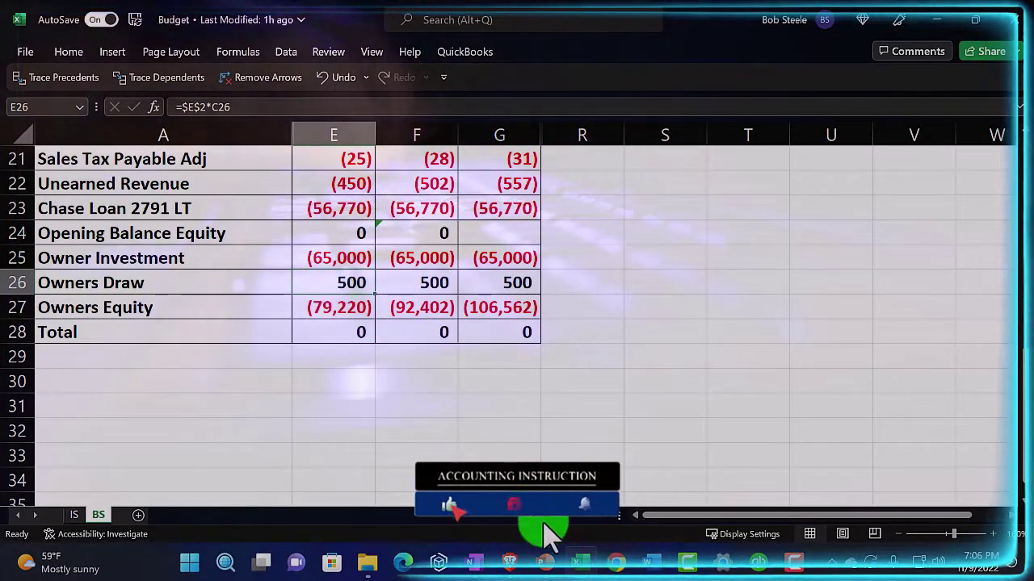
{"action": "left_click", "coordinate": [579, 564]}
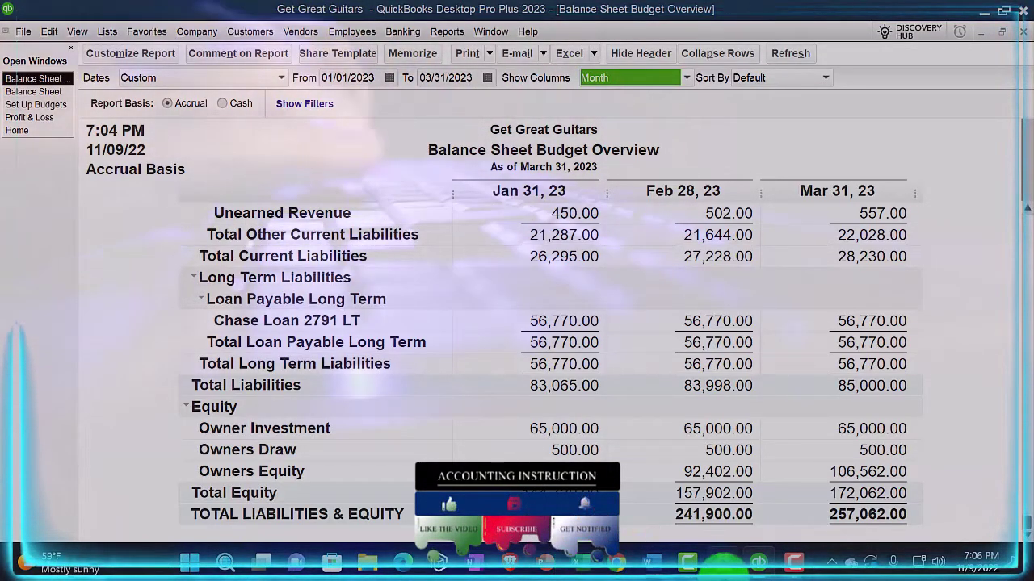
- Open Calculator, keep it on top of the other windows, and place it over the report's empty area
{"action": "left_click", "coordinate": [230, 562]}
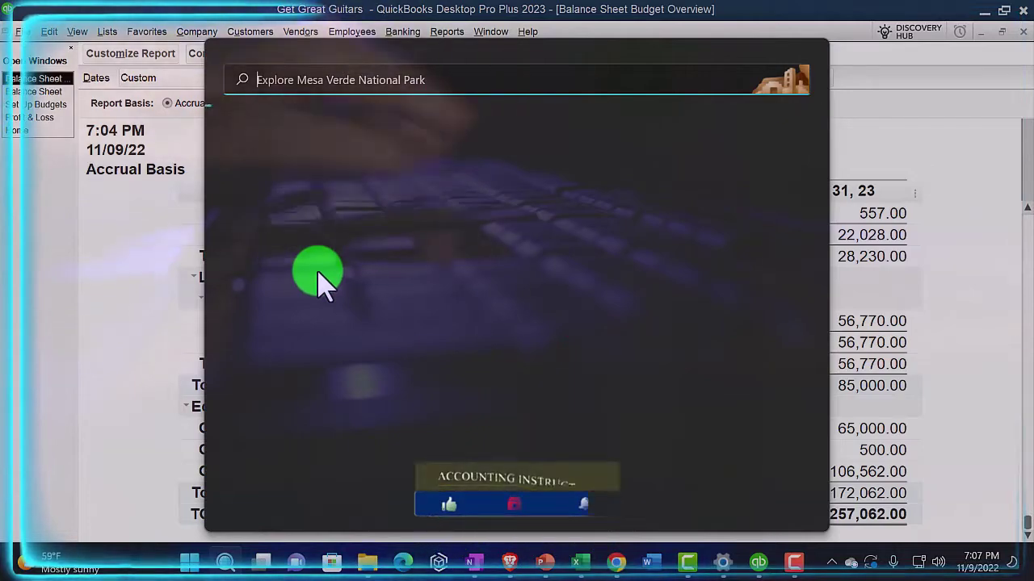
{"action": "type", "text": "calc"}
{"action": "key", "text": "Return"}
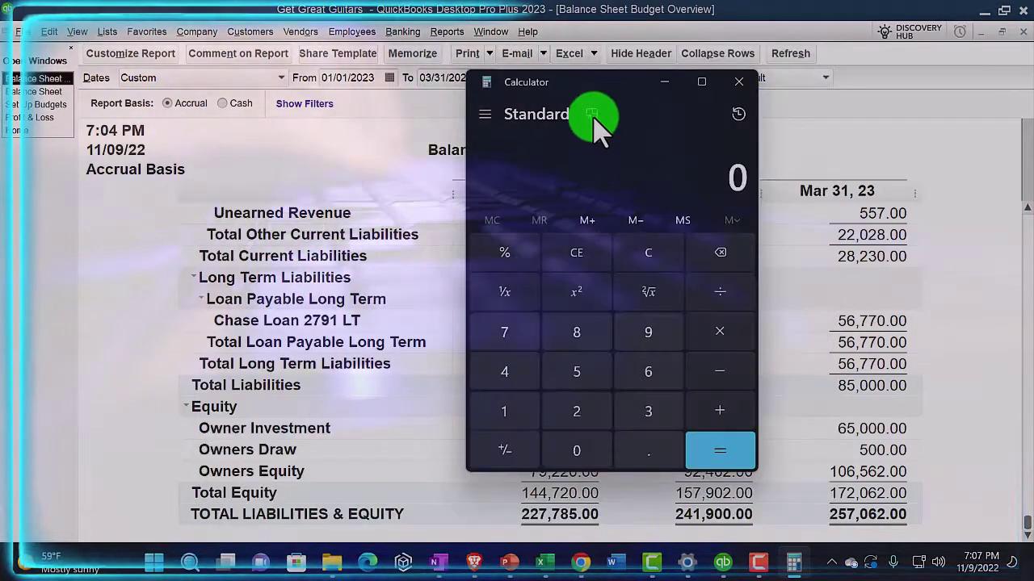
{"action": "left_click", "coordinate": [592, 115]}
{"action": "left_click_drag", "start_coordinate": [823, 46], "coordinate": [815, 169]}
- Calculate January total assets minus total liabilities and equity, 226,784 minus 227,785
{"action": "scroll", "coordinate": [484, 450], "scroll_direction": "up", "scroll_amount": 7}
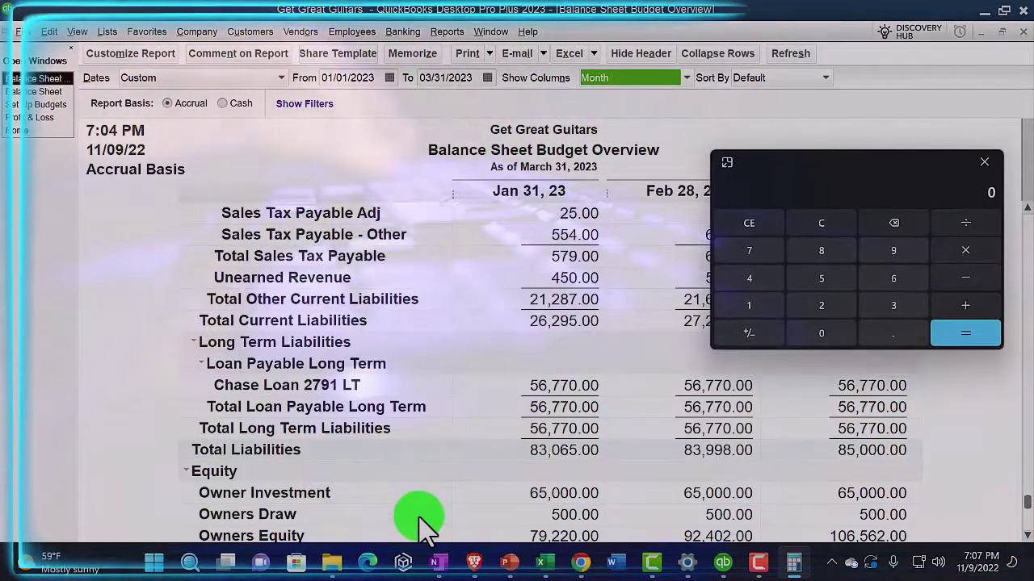
{"action": "scroll", "coordinate": [485, 450], "scroll_direction": "up", "scroll_amount": 1}
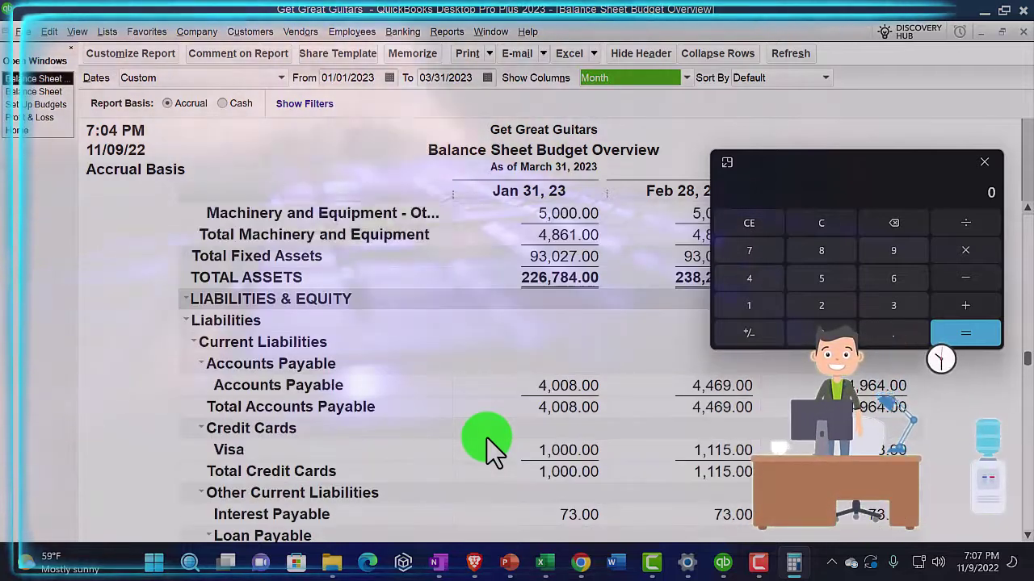
{"action": "type", "text": "226784"}
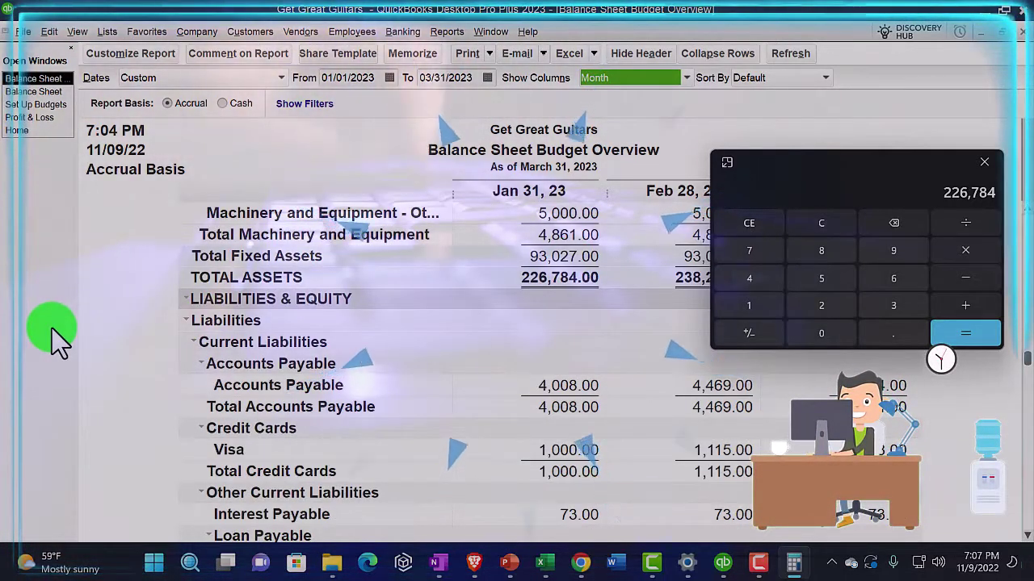
{"action": "scroll", "coordinate": [390, 439], "scroll_direction": "down", "scroll_amount": 8}
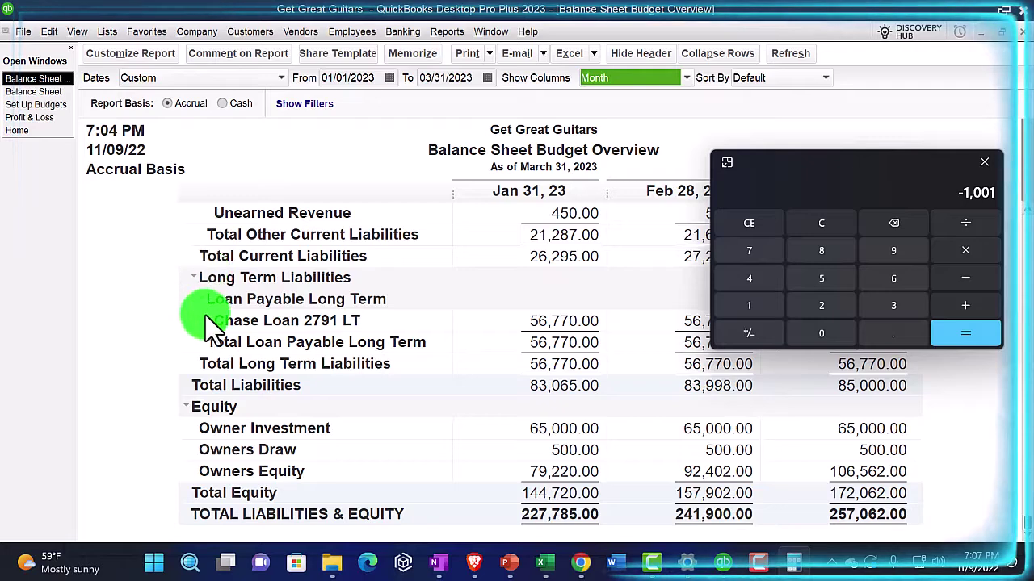
- Sum January equity in E25:E27 of the Excel sheet and subtract QuickBooks total equity from it, 143,720 minus 144,720
{"action": "left_click", "coordinate": [582, 565]}
{"action": "left_click", "coordinate": [546, 565]}
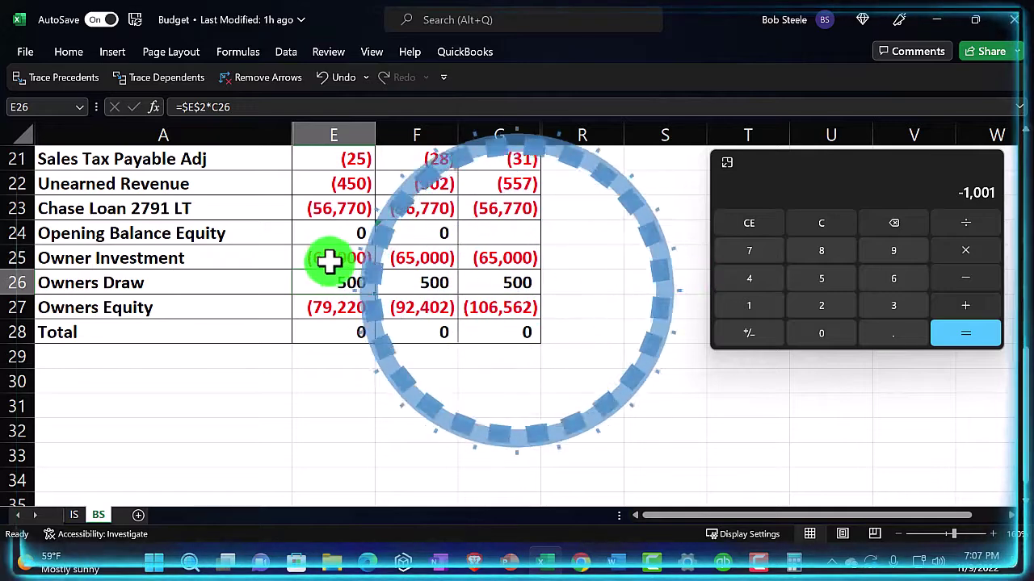
{"action": "left_click_drag", "start_coordinate": [330, 259], "coordinate": [333, 307]}
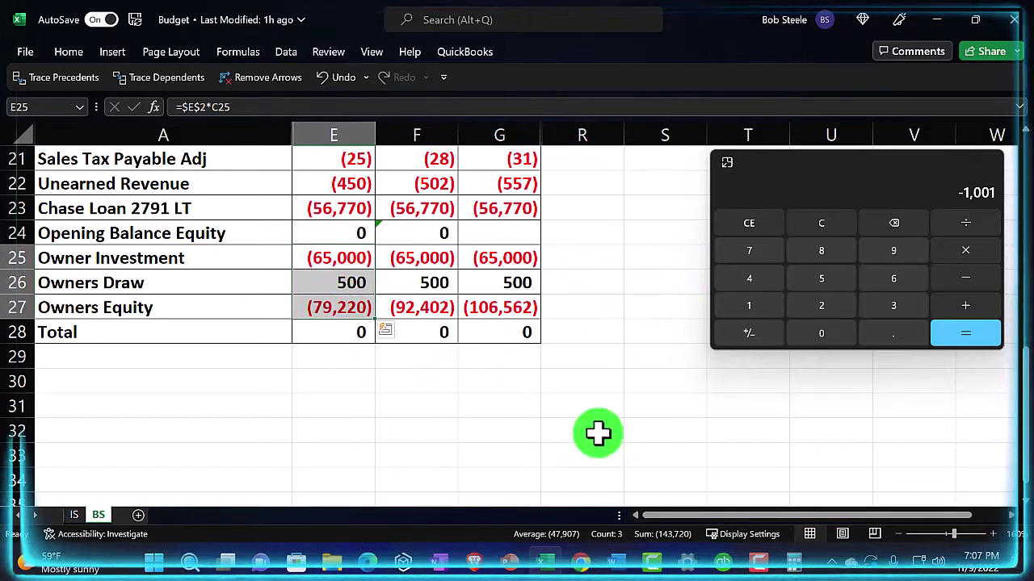
{"action": "left_click", "coordinate": [822, 228]}
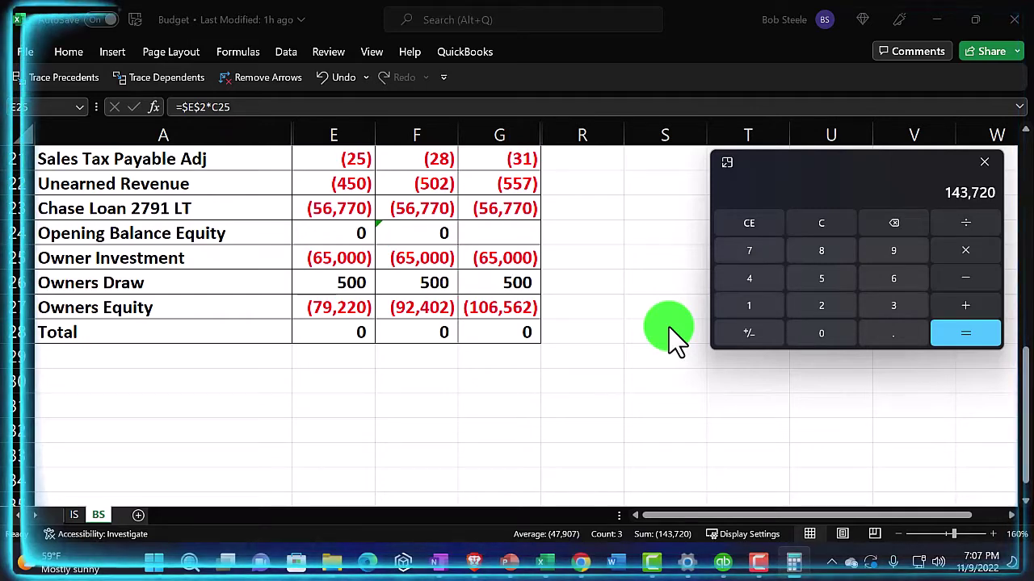
{"action": "left_click", "coordinate": [723, 563]}
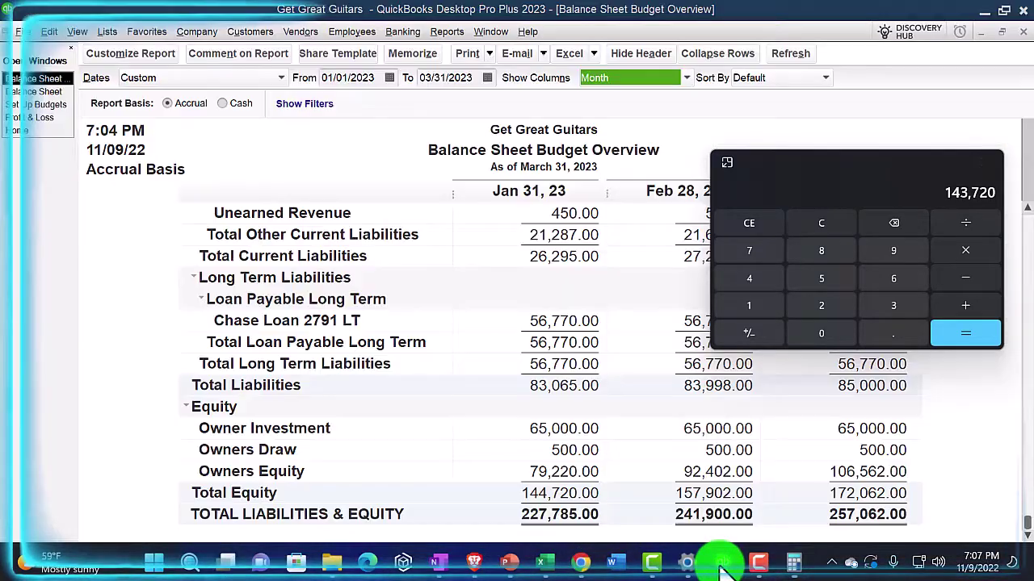
{"action": "left_click", "coordinate": [980, 288]}
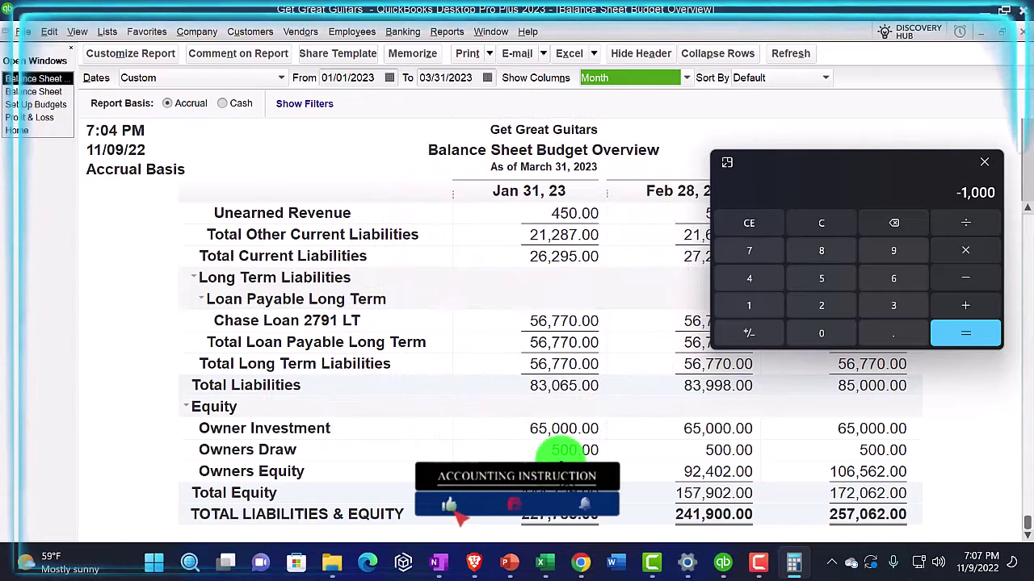
- Move the calculator out of the way and open the FY2023 Balance Sheet by Account budget for editing
{"action": "left_click_drag", "start_coordinate": [784, 164], "coordinate": [1033, 162]}
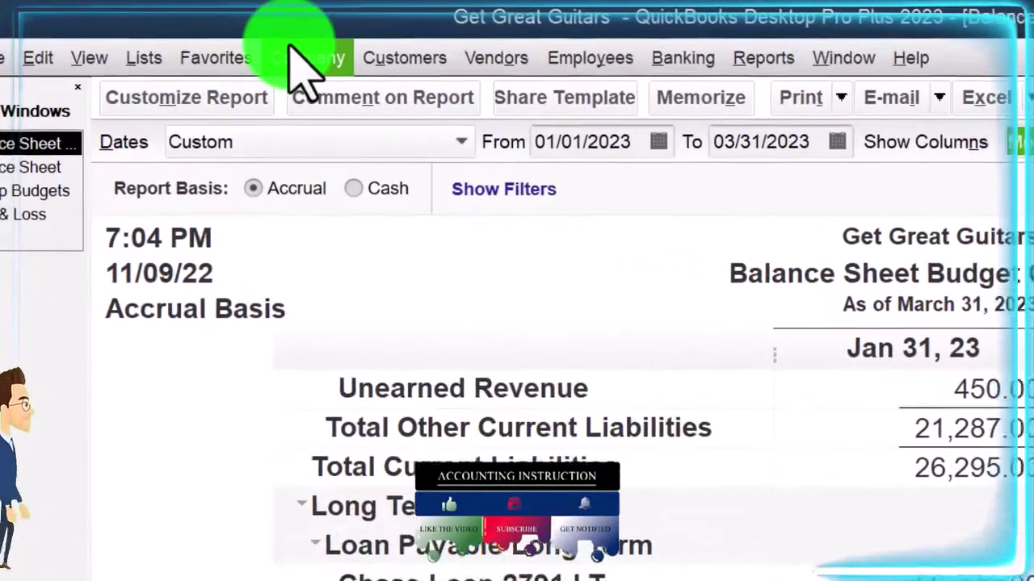
{"action": "left_click", "coordinate": [196, 31]}
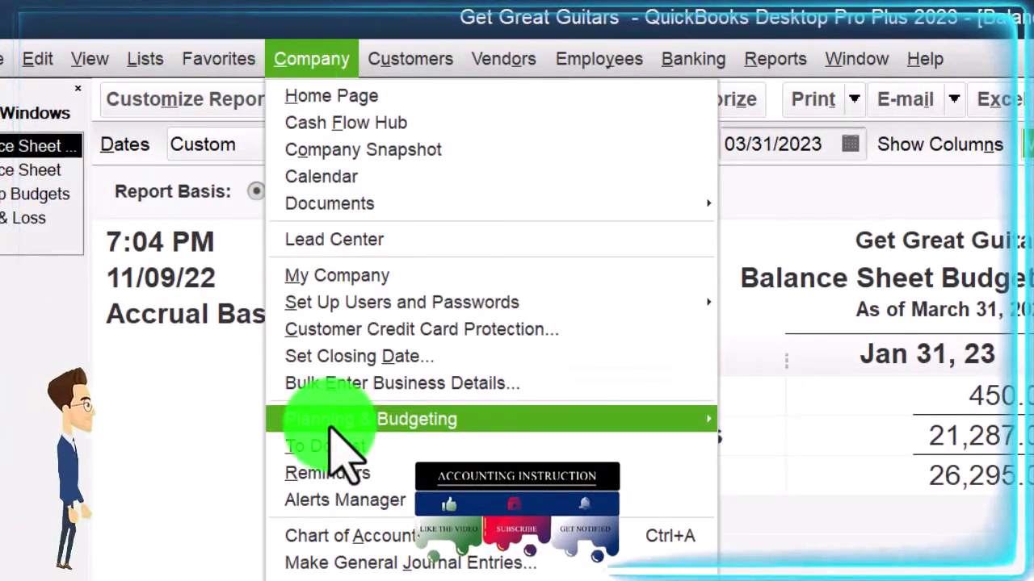
{"action": "mouse_move", "coordinate": [554, 430]}
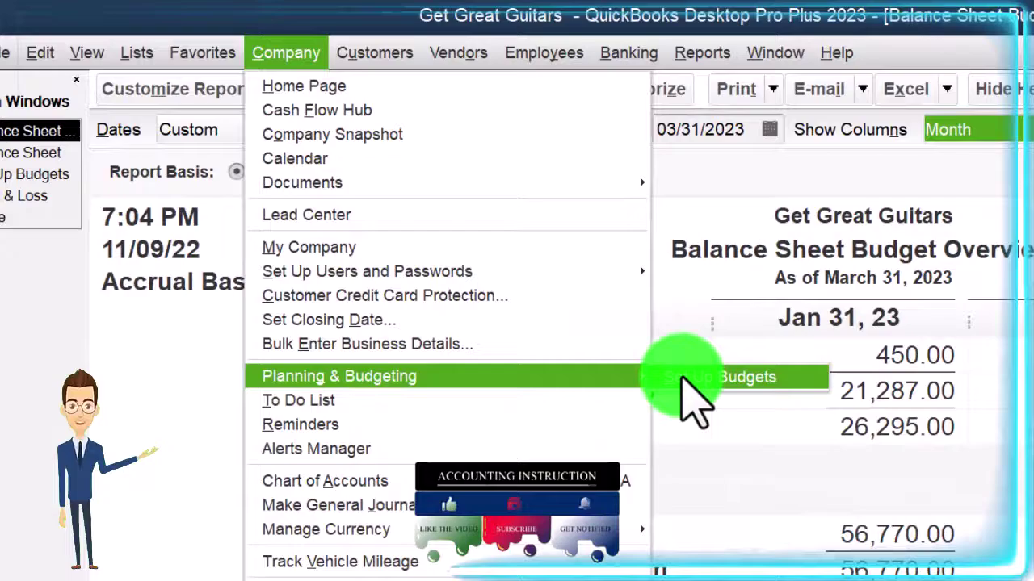
{"action": "left_click", "coordinate": [751, 420]}
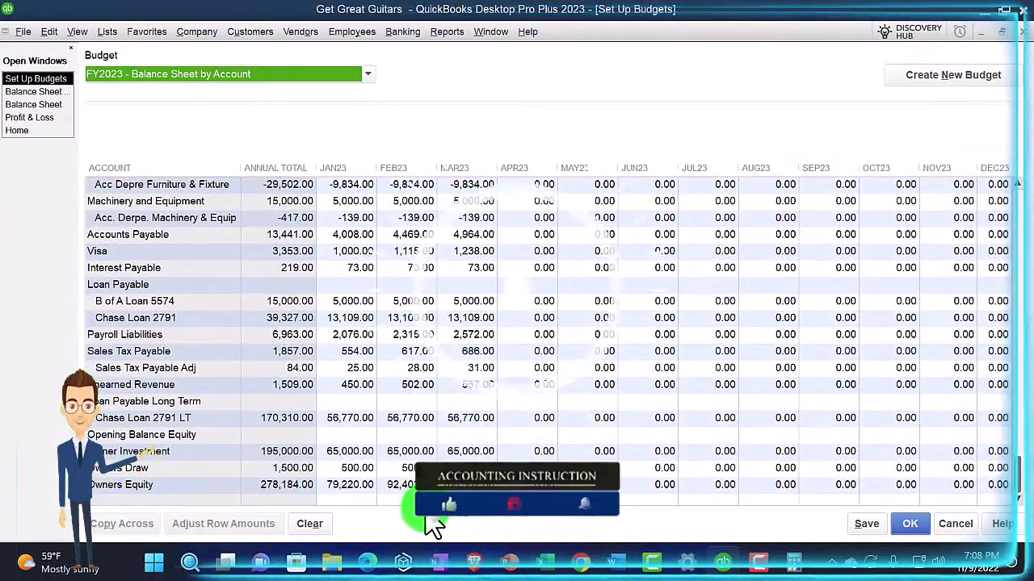
- Set Owners Draw to -500 for January, February and March 2023, and save the budget
{"action": "left_click", "coordinate": [342, 469]}
{"action": "left_click", "coordinate": [404, 467]}
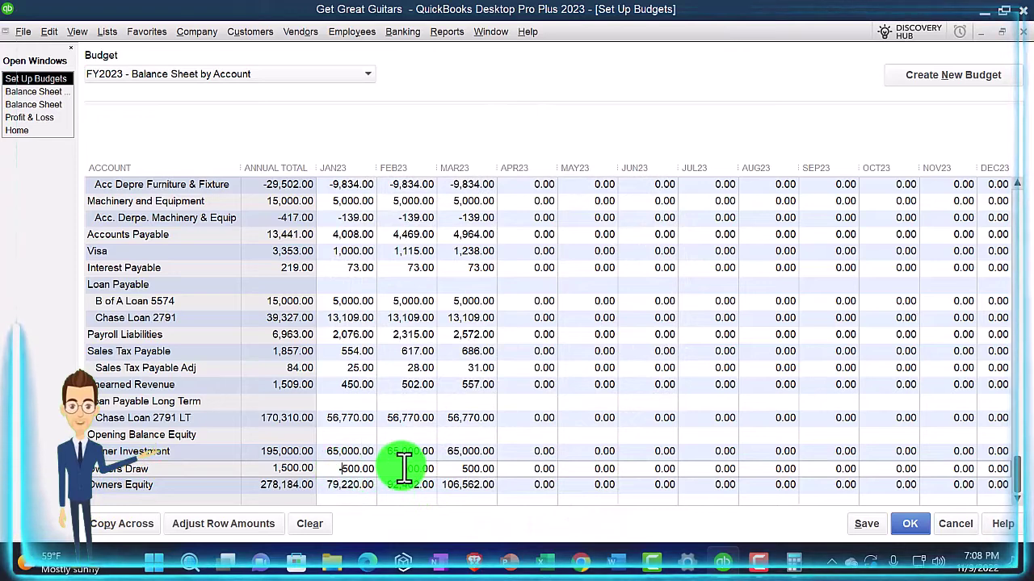
{"action": "left_click", "coordinate": [435, 471]}
{"action": "type", "text": "-"}
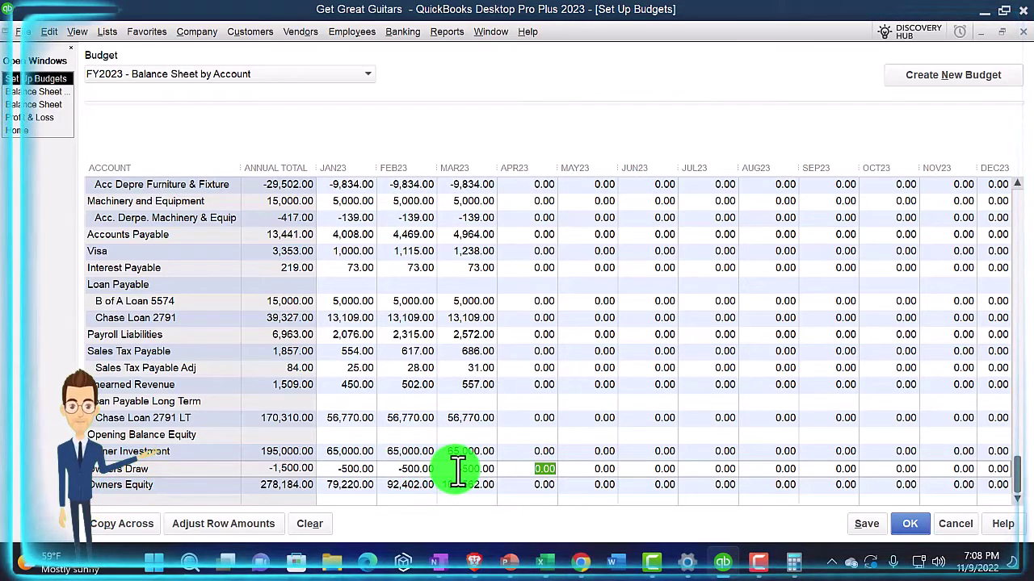
{"action": "left_click", "coordinate": [897, 529]}
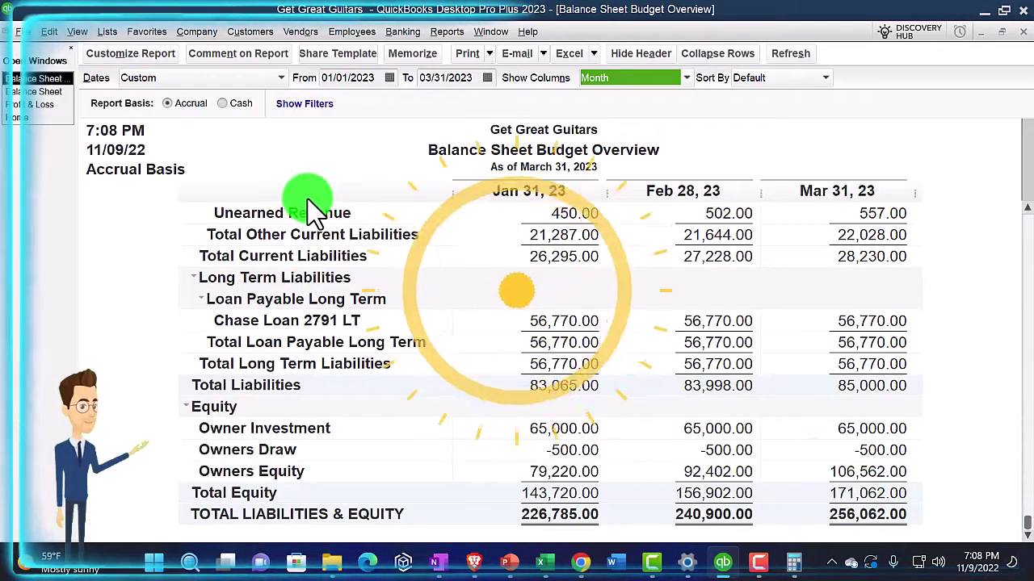
- Compare total assets with total liabilities and equity for each month in the updated Balance Sheet Budget Overview
{"action": "scroll", "coordinate": [642, 477], "scroll_direction": "up", "scroll_amount": 7}
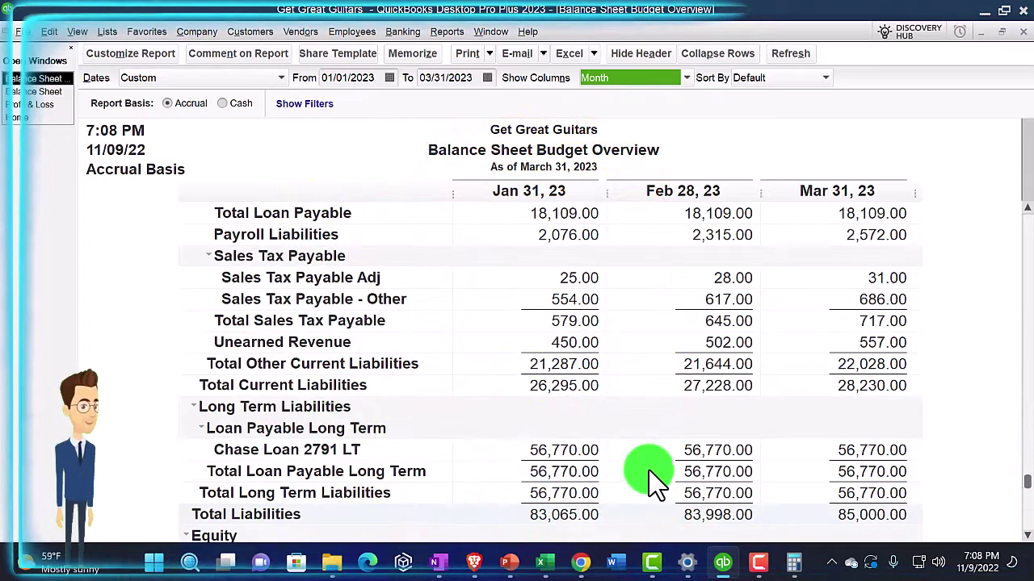
{"action": "scroll", "coordinate": [628, 408], "scroll_direction": "up", "scroll_amount": 2}
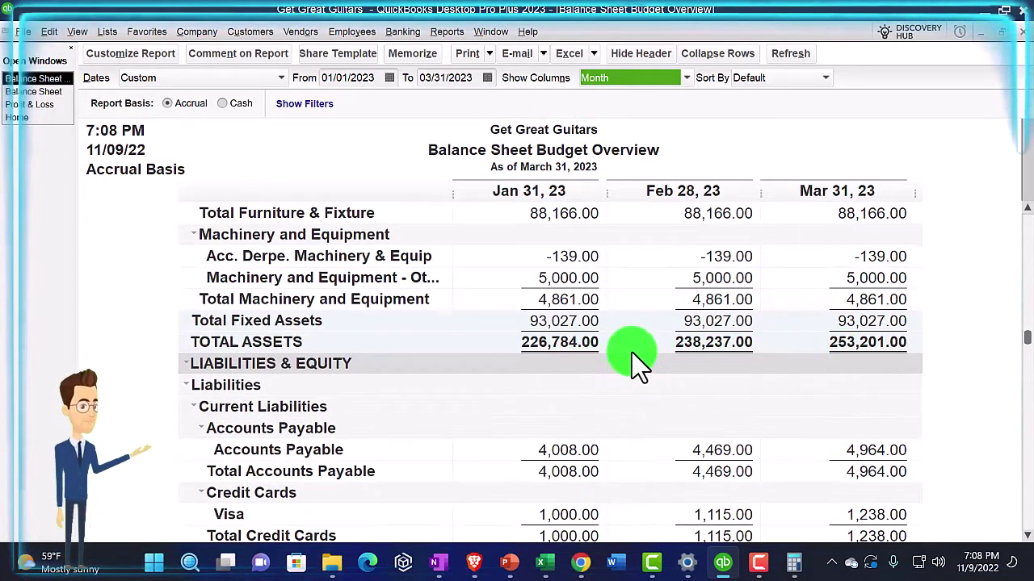
{"action": "scroll", "coordinate": [596, 355], "scroll_direction": "down", "scroll_amount": 10}
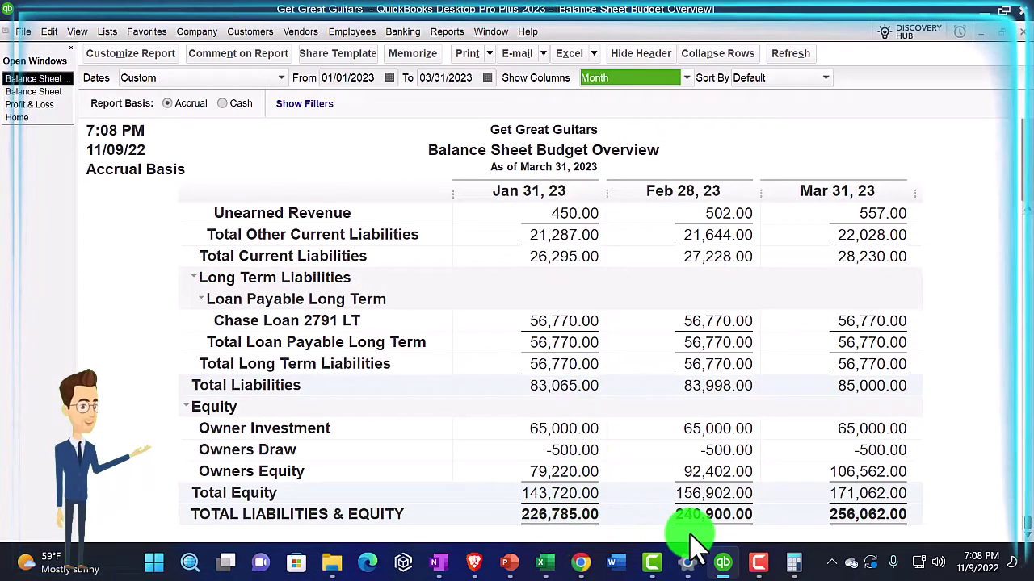
{"action": "scroll", "coordinate": [692, 517], "scroll_direction": "up", "scroll_amount": 3}
{"action": "scroll", "coordinate": [709, 458], "scroll_direction": "up", "scroll_amount": 4}
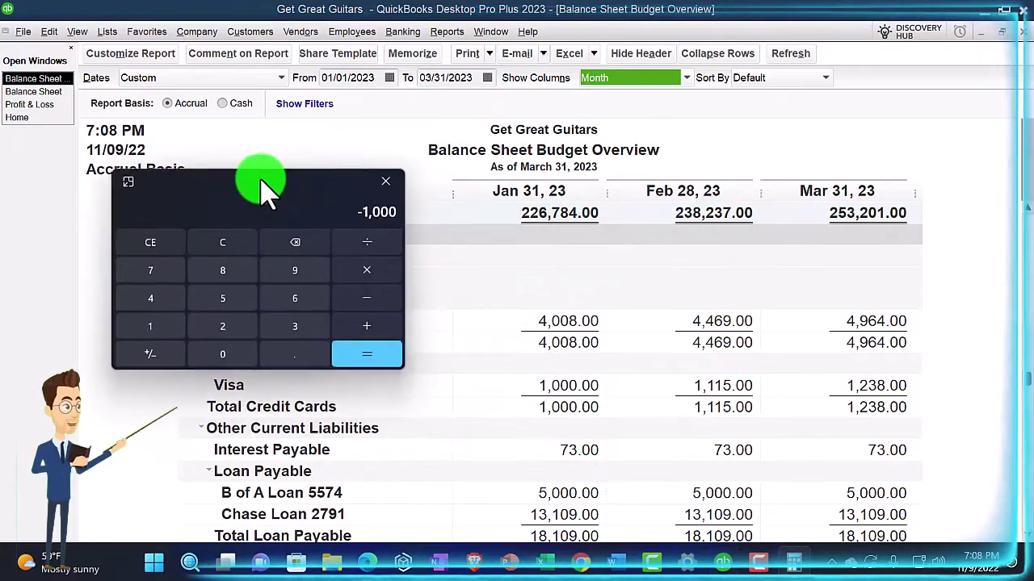
- Subtract February total liabilities and equity, 240,900, from February total assets, 238,237, on the calculator, and close it
{"action": "left_click_drag", "start_coordinate": [261, 177], "coordinate": [478, 222]}
{"action": "left_click", "coordinate": [476, 222]}
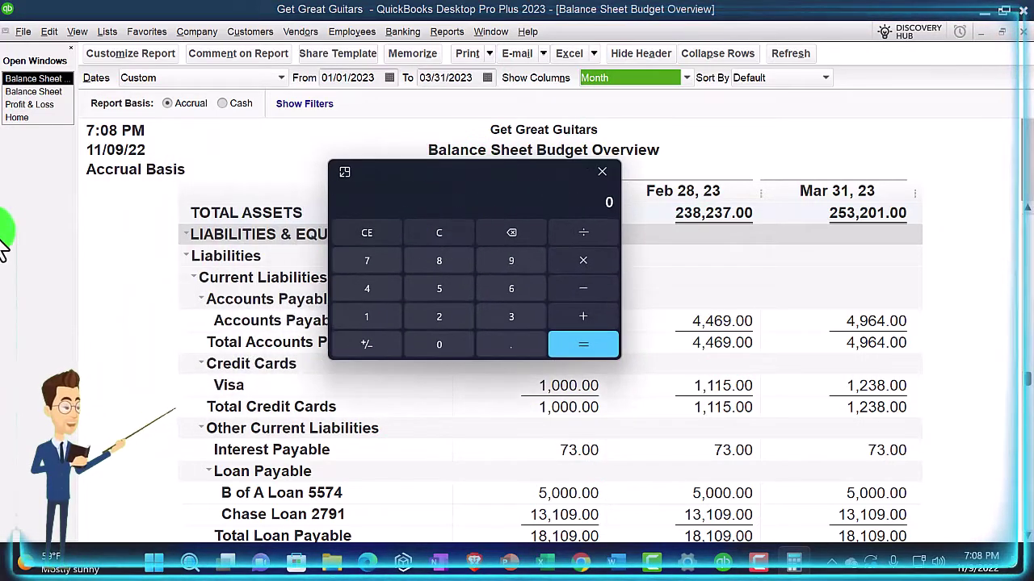
{"action": "type", "text": "238,237"}
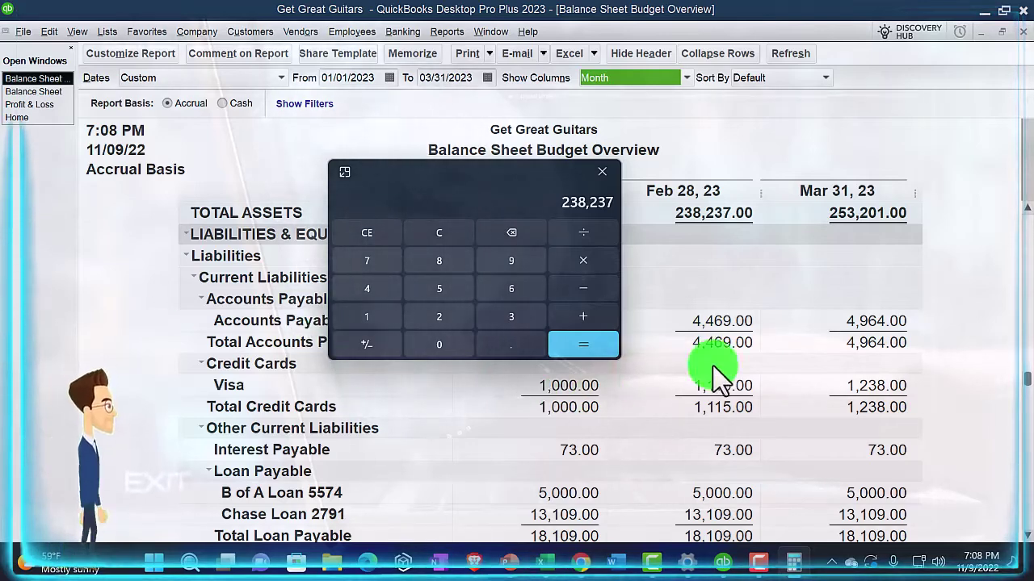
{"action": "scroll", "coordinate": [775, 388], "scroll_direction": "down", "scroll_amount": 7}
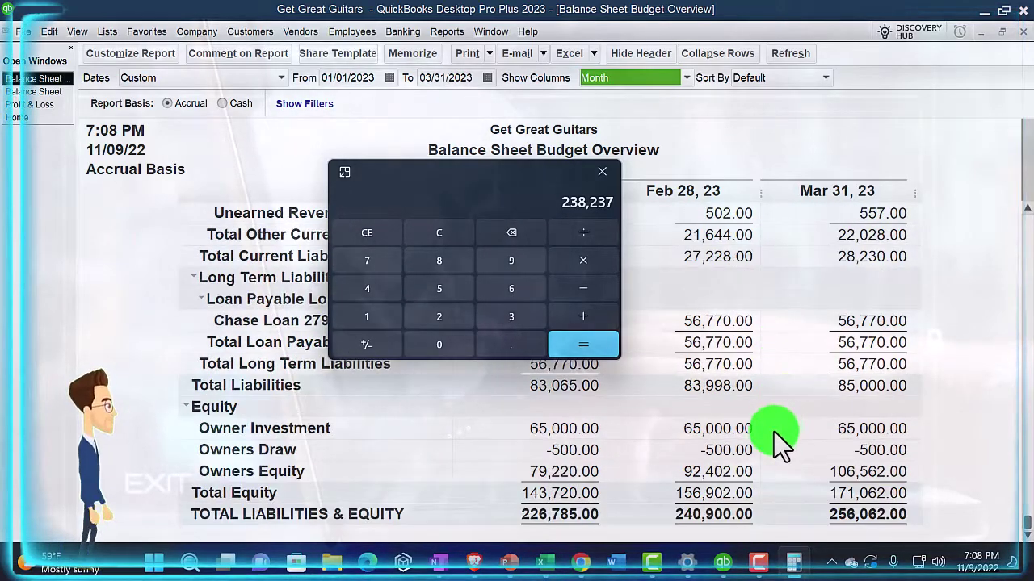
{"action": "left_click", "coordinate": [582, 289]}
{"action": "type", "text": "240900"}
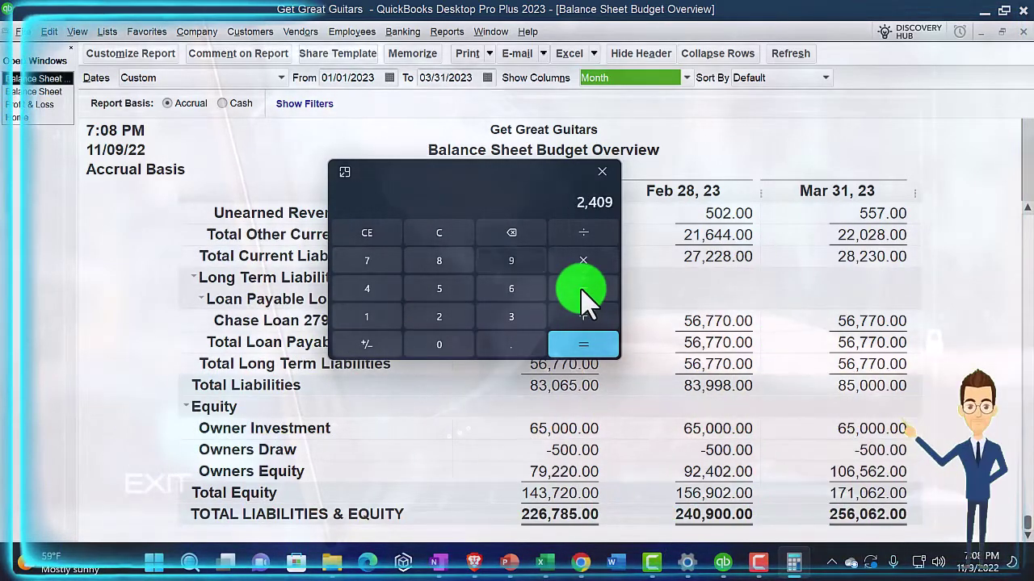
{"action": "key", "text": "Return"}
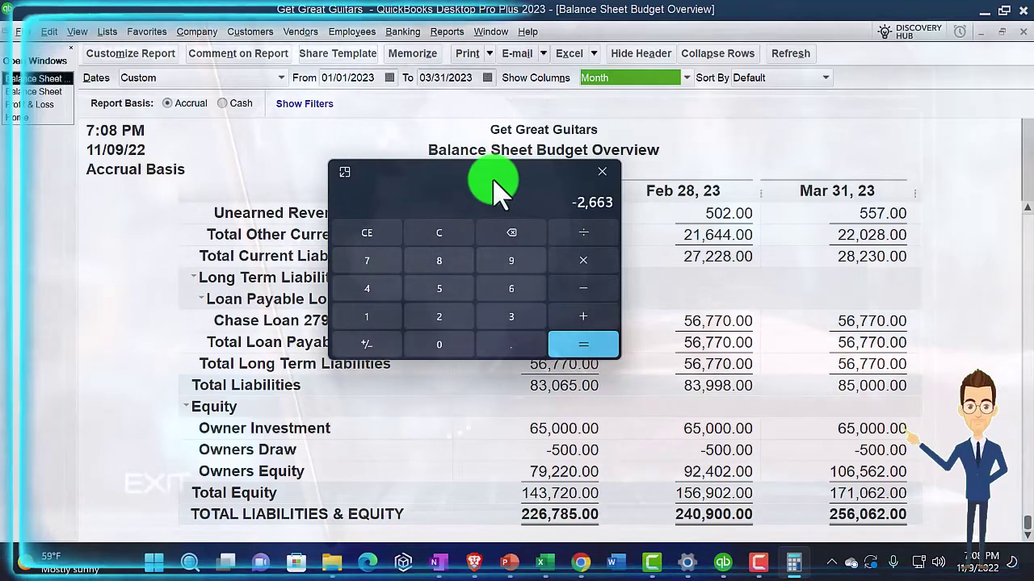
{"action": "left_click", "coordinate": [601, 172]}
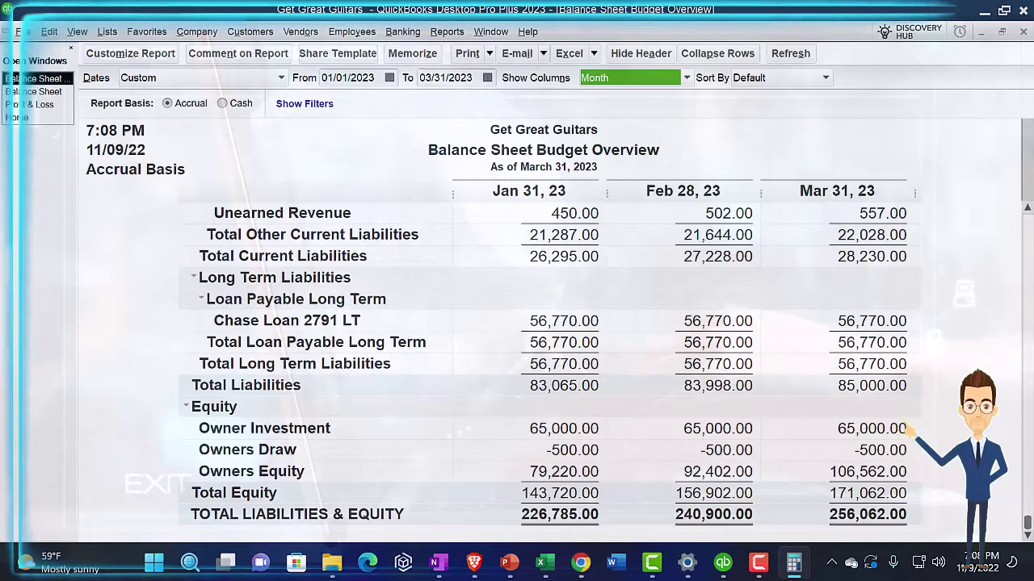
- Sum February cells F2:F13 in the Excel BS sheet and compare the sum with February total assets in the QuickBooks budget report
{"action": "scroll", "coordinate": [549, 364], "scroll_direction": "up", "scroll_amount": 8}
{"action": "scroll", "coordinate": [676, 307], "scroll_direction": "up", "scroll_amount": 4}
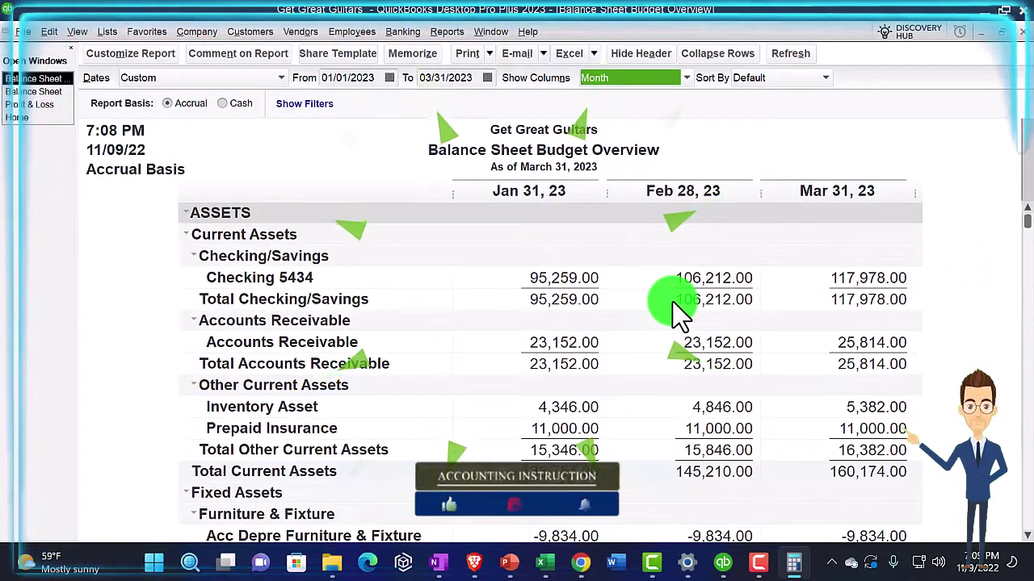
{"action": "left_click", "coordinate": [543, 565]}
{"action": "left_click", "coordinate": [428, 279]}
{"action": "scroll", "coordinate": [428, 298], "scroll_direction": "up", "scroll_amount": 7}
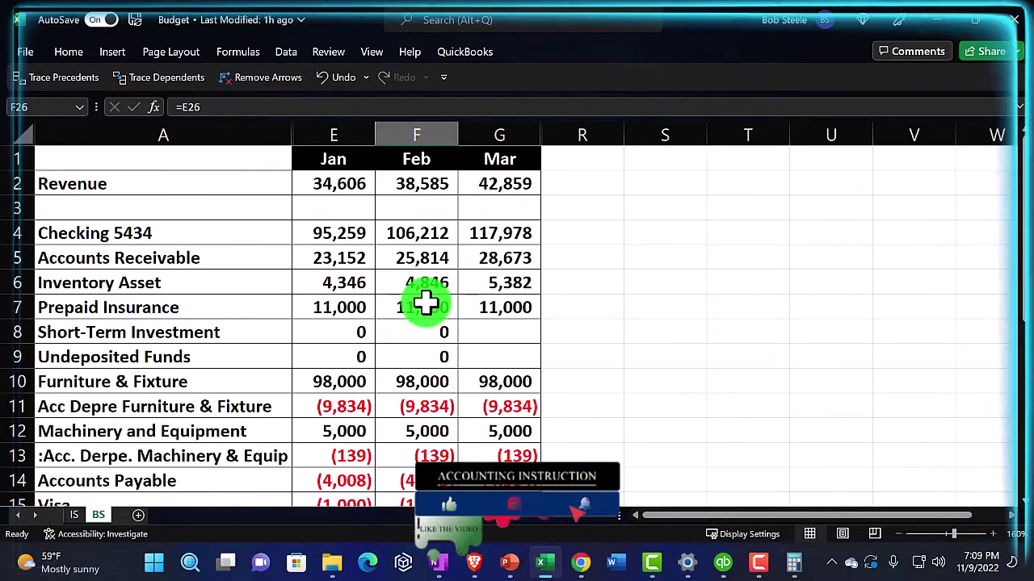
{"action": "left_click_drag", "start_coordinate": [413, 187], "coordinate": [437, 361]}
{"action": "left_click", "coordinate": [683, 535]}
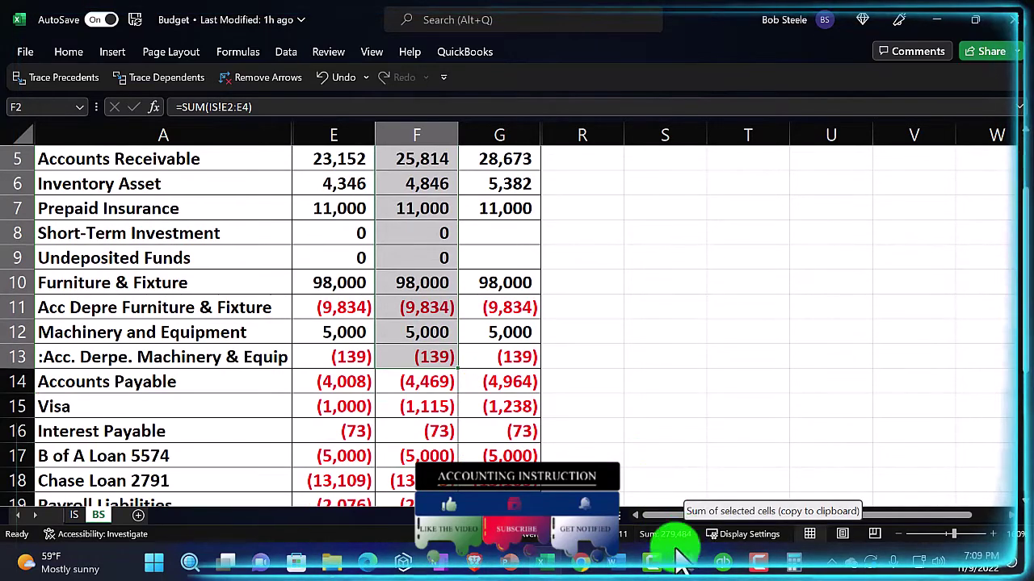
{"action": "left_click", "coordinate": [549, 562]}
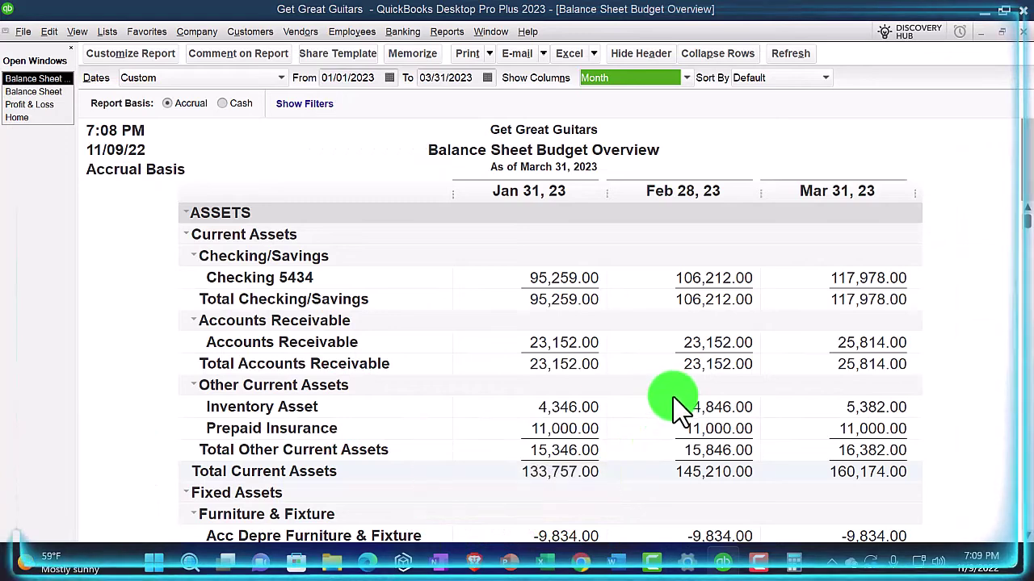
{"action": "scroll", "coordinate": [677, 404], "scroll_direction": "down", "scroll_amount": 4}
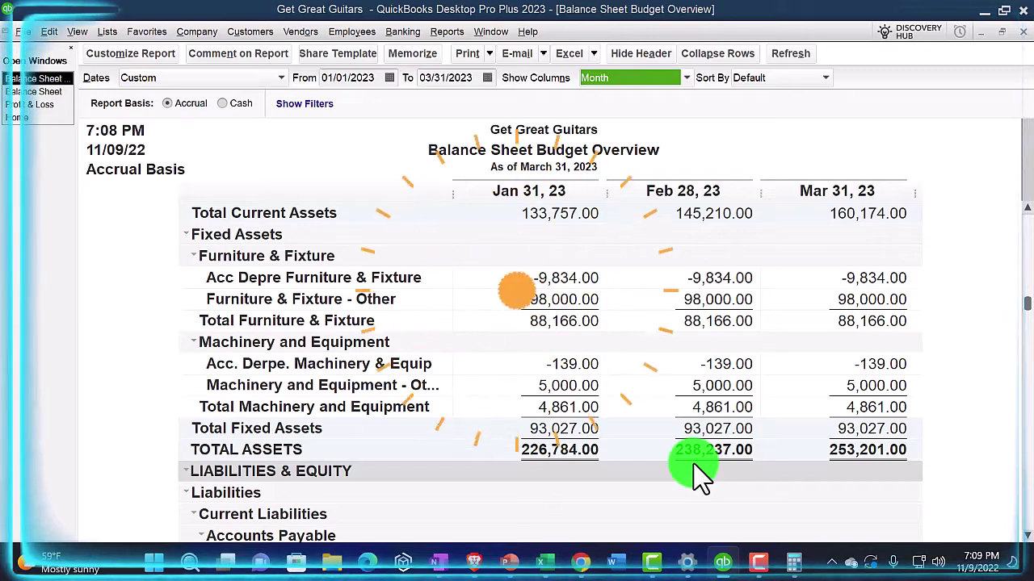
{"action": "scroll", "coordinate": [693, 472], "scroll_direction": "up", "scroll_amount": 4}
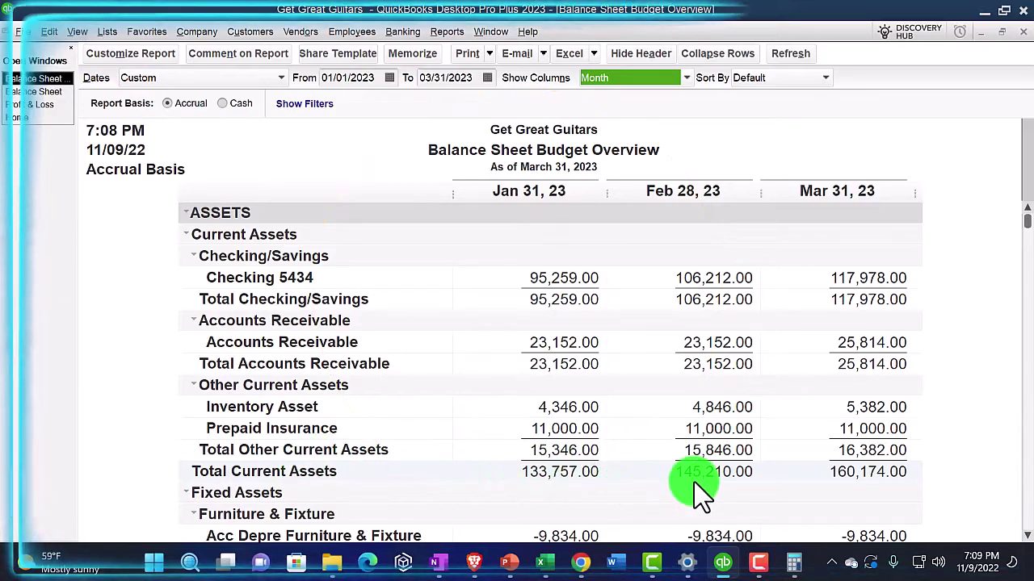
- Sum only the February asset cells F4:F13 in Excel and compare the sum with February total assets in QuickBooks
{"action": "left_click", "coordinate": [545, 563]}
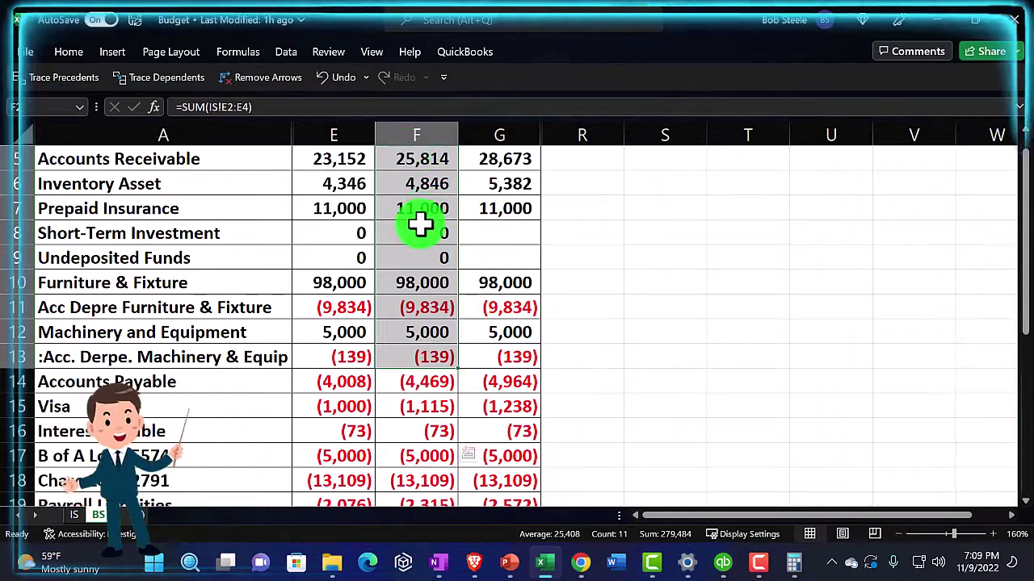
{"action": "scroll", "coordinate": [415, 221], "scroll_direction": "up", "scroll_amount": 1}
{"action": "scroll", "coordinate": [421, 207], "scroll_direction": "up", "scroll_amount": 1}
{"action": "left_click", "coordinate": [430, 259]}
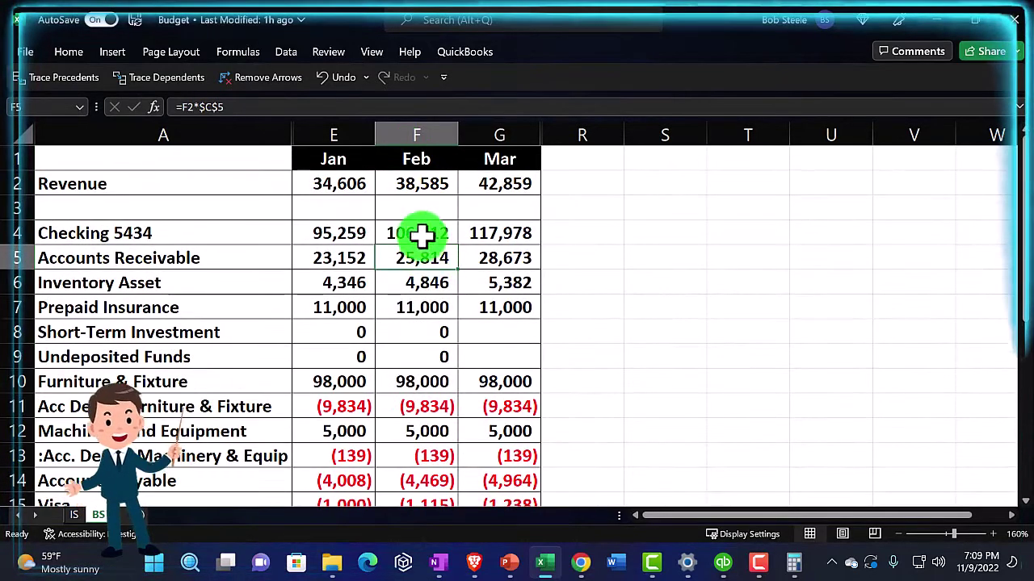
{"action": "mouse_move", "coordinate": [413, 241]}
{"action": "left_mouse_down"}
{"action": "mouse_move", "coordinate": [422, 524]}
{"action": "mouse_move", "coordinate": [406, 424]}
{"action": "mouse_move", "coordinate": [153, 422]}
{"action": "mouse_move", "coordinate": [134, 363]}
{"action": "mouse_move", "coordinate": [132, 288]}
{"action": "mouse_move", "coordinate": [126, 306]}
{"action": "mouse_move", "coordinate": [138, 175]}
{"action": "mouse_move", "coordinate": [141, 219]}
{"action": "mouse_move", "coordinate": [426, 230]}
{"action": "left_mouse_up"}
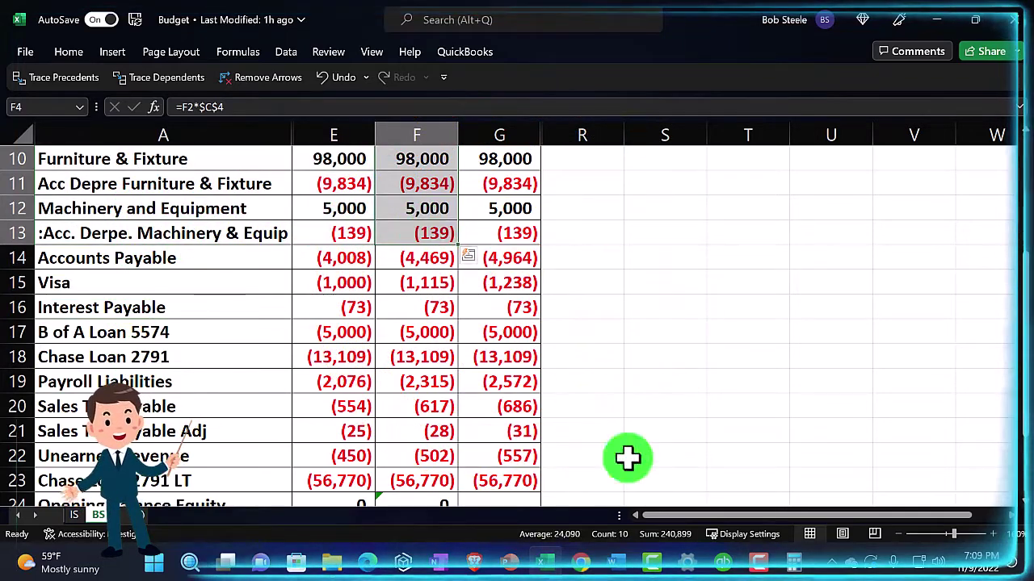
{"action": "left_click", "coordinate": [724, 563]}
{"action": "scroll", "coordinate": [731, 462], "scroll_direction": "down", "scroll_amount": 5}
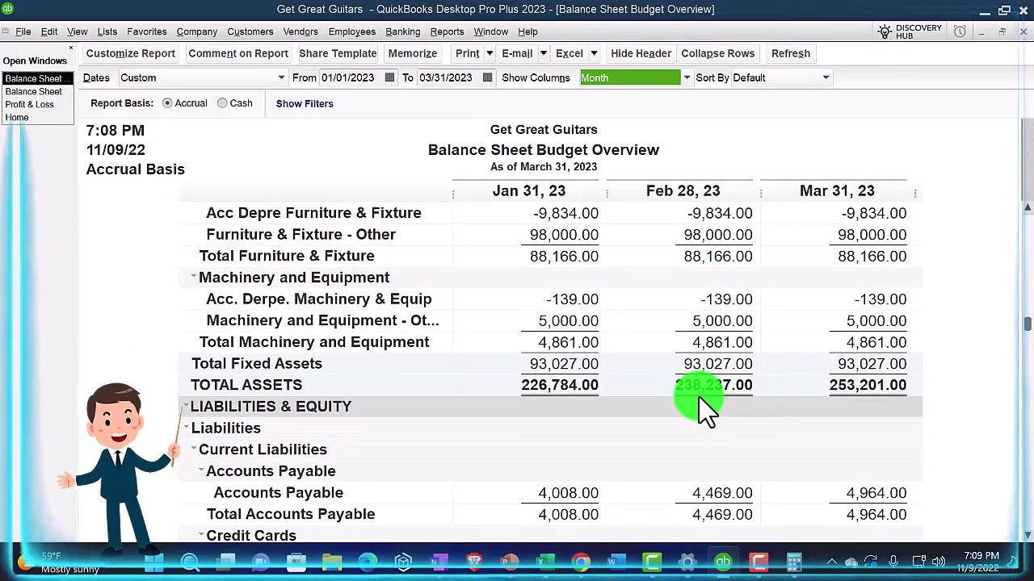
- Sum February current assets in F4:F9 of the Excel sheet and compare the sum with total current assets in QuickBooks
{"action": "scroll", "coordinate": [707, 412], "scroll_direction": "up", "scroll_amount": 5}
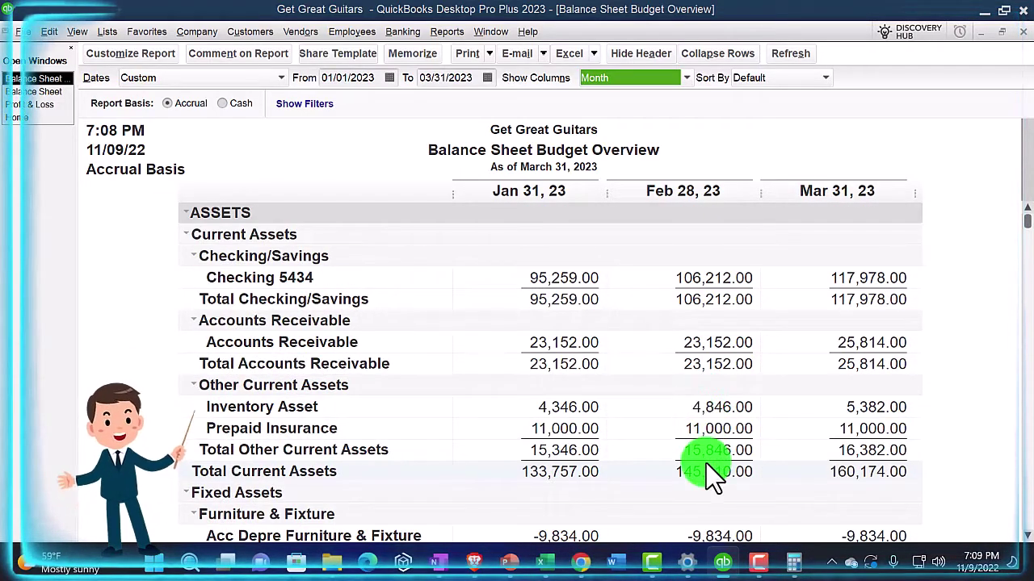
{"action": "scroll", "coordinate": [708, 464], "scroll_direction": "down", "scroll_amount": 1}
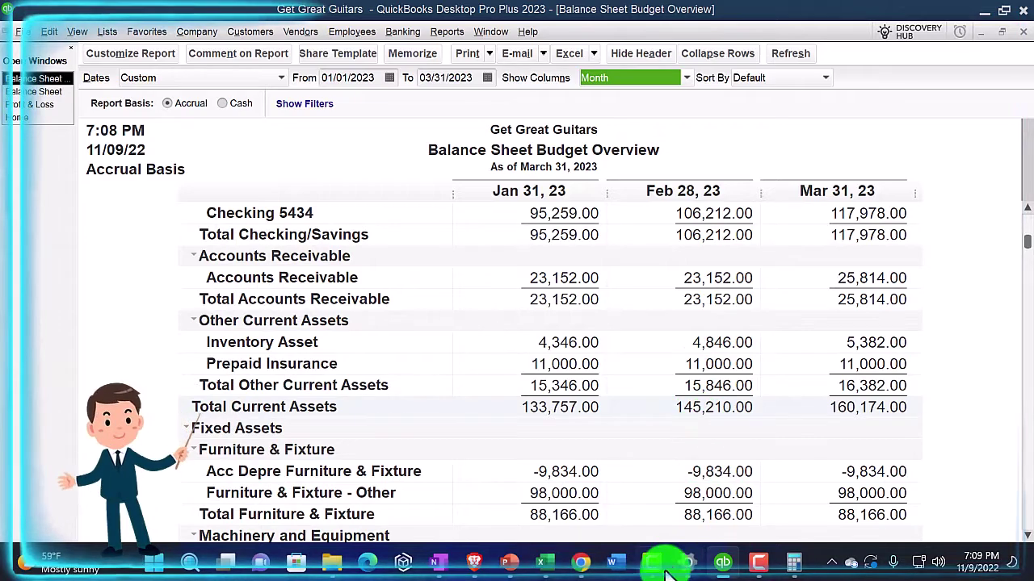
{"action": "left_click", "coordinate": [555, 570]}
{"action": "scroll", "coordinate": [445, 320], "scroll_direction": "up", "scroll_amount": 4}
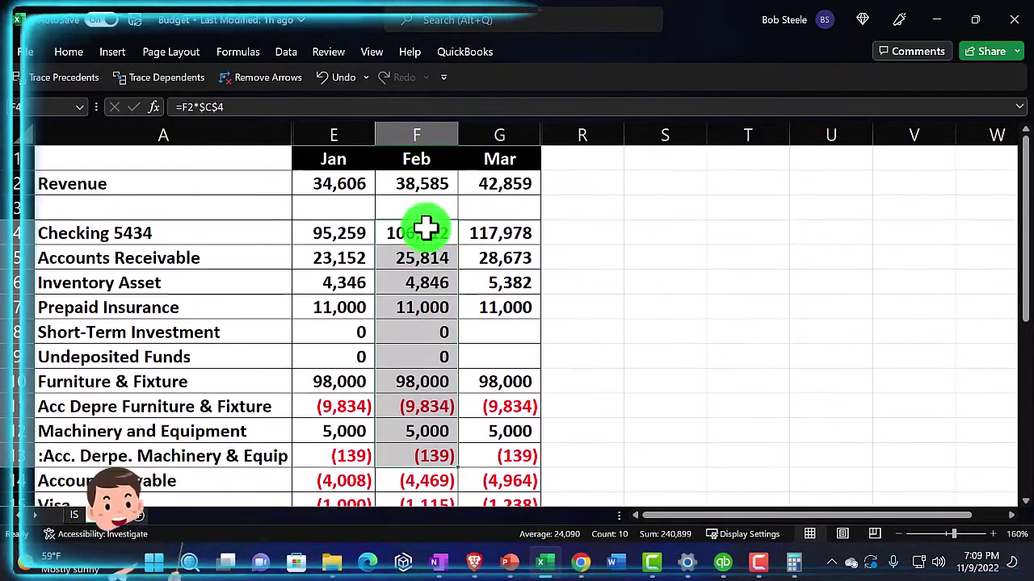
{"action": "left_click_drag", "start_coordinate": [392, 415], "coordinate": [427, 358]}
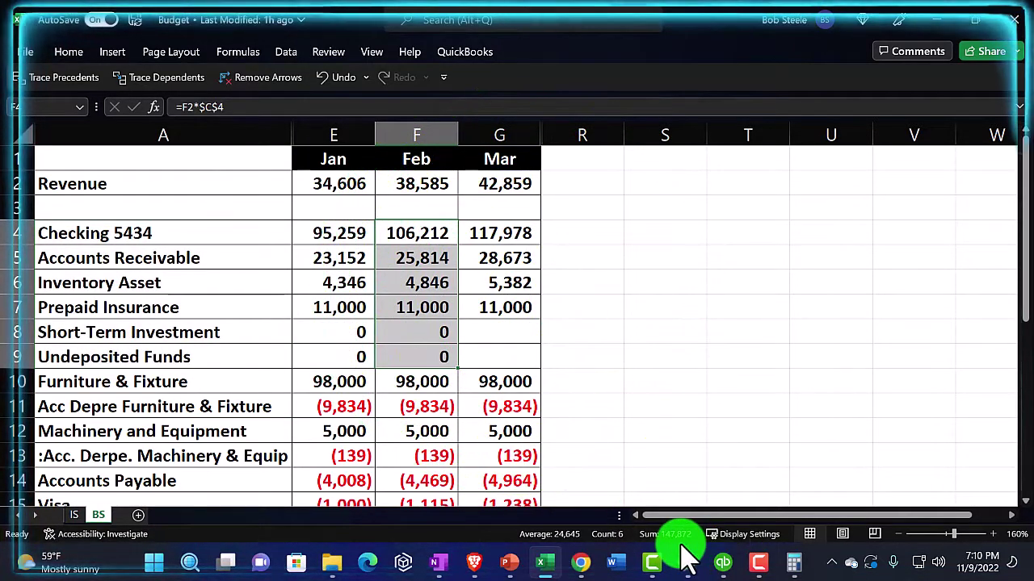
{"action": "left_click", "coordinate": [723, 563]}
{"action": "left_click", "coordinate": [723, 562]}
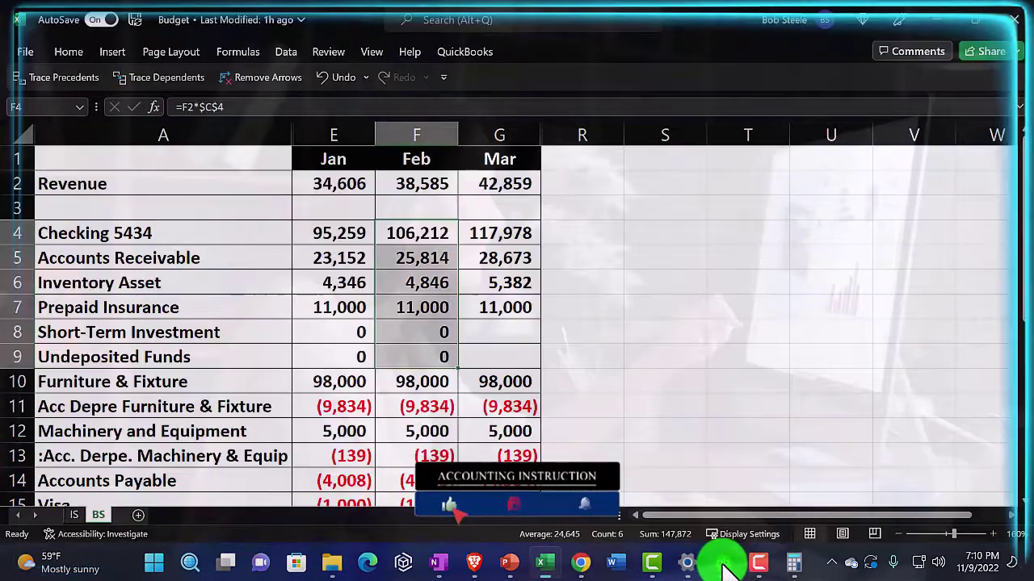
- Compare the February Checking 5434 and Accounts Receivable amounts in the Excel sheet with those in the QuickBooks budget report
{"action": "left_click", "coordinate": [404, 231]}
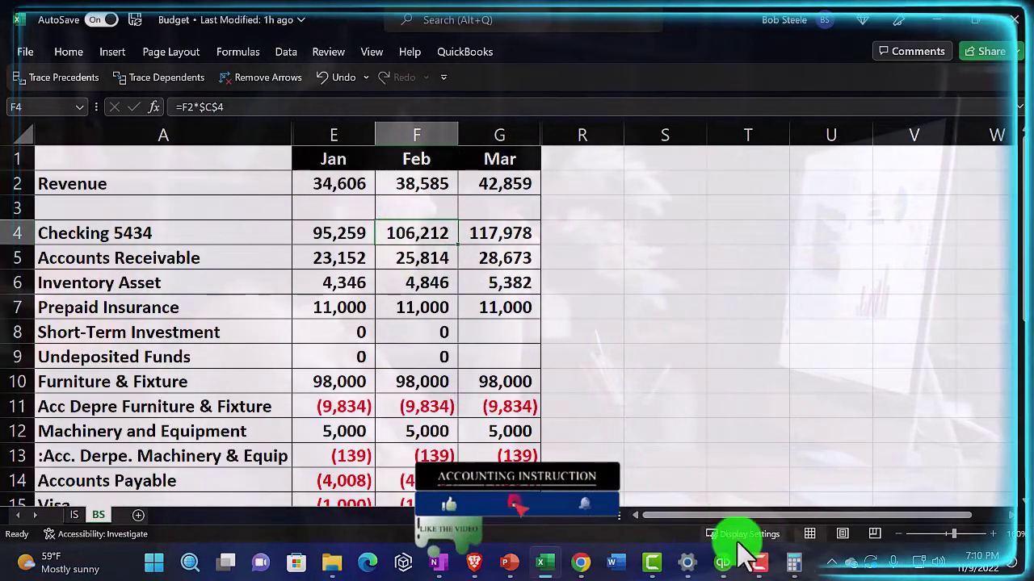
{"action": "left_click", "coordinate": [722, 563]}
{"action": "scroll", "coordinate": [677, 311], "scroll_direction": "up", "scroll_amount": 2}
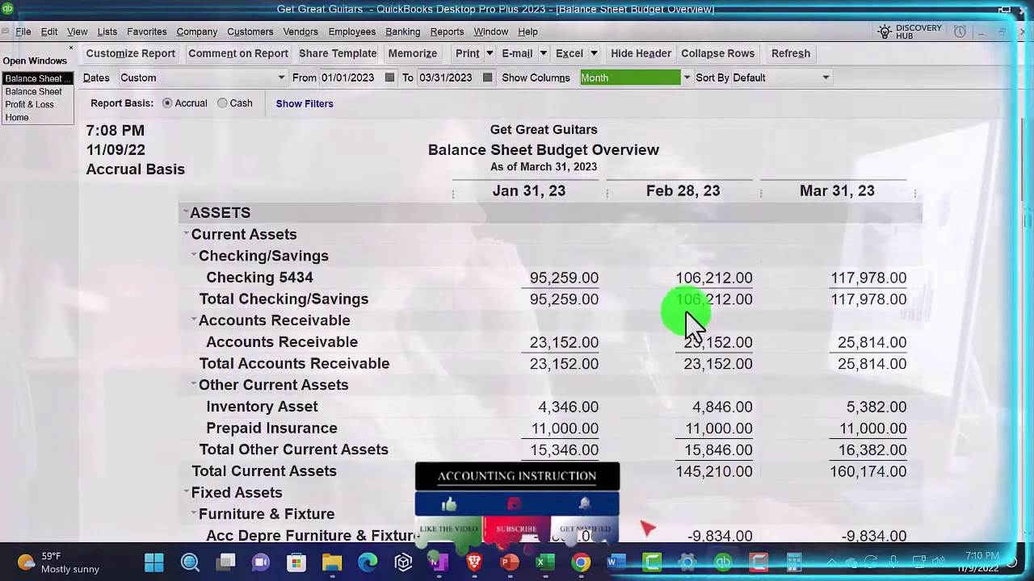
{"action": "left_click", "coordinate": [725, 557]}
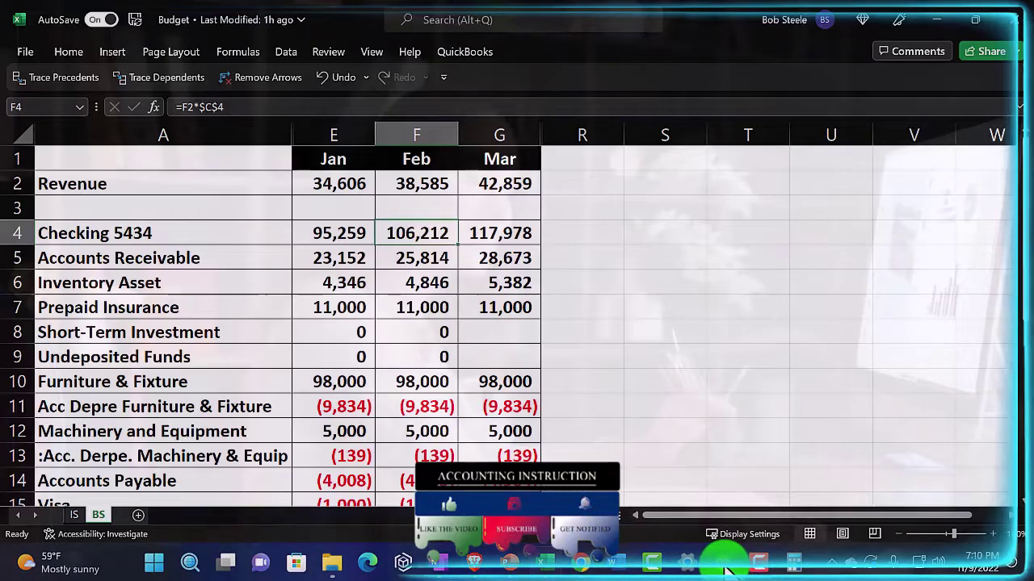
{"action": "left_click", "coordinate": [423, 258]}
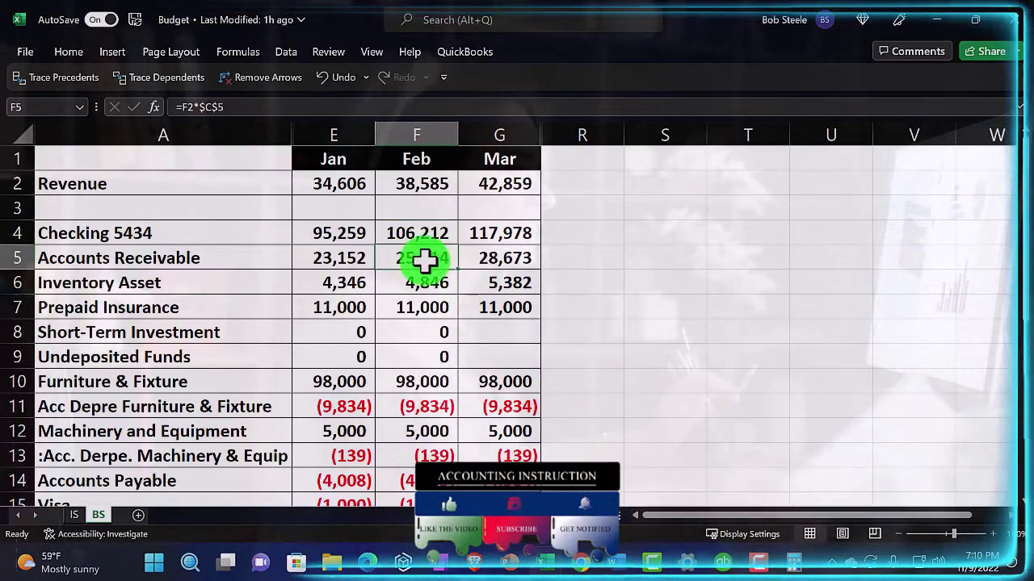
- Return to QuickBooks and open the FY2023 Balance Sheet by Account budget for editing
{"action": "left_click", "coordinate": [723, 563]}
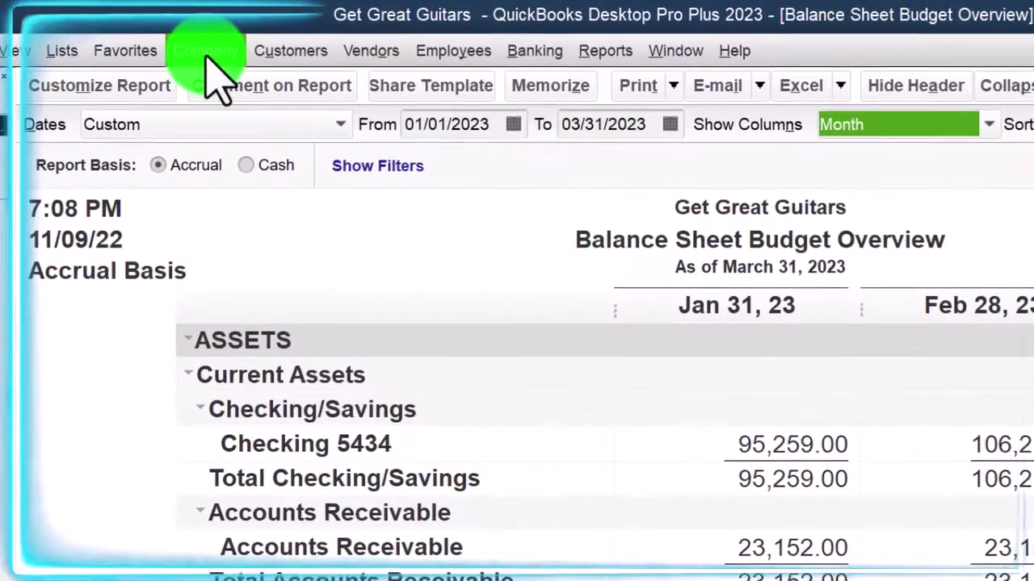
{"action": "left_click", "coordinate": [200, 42]}
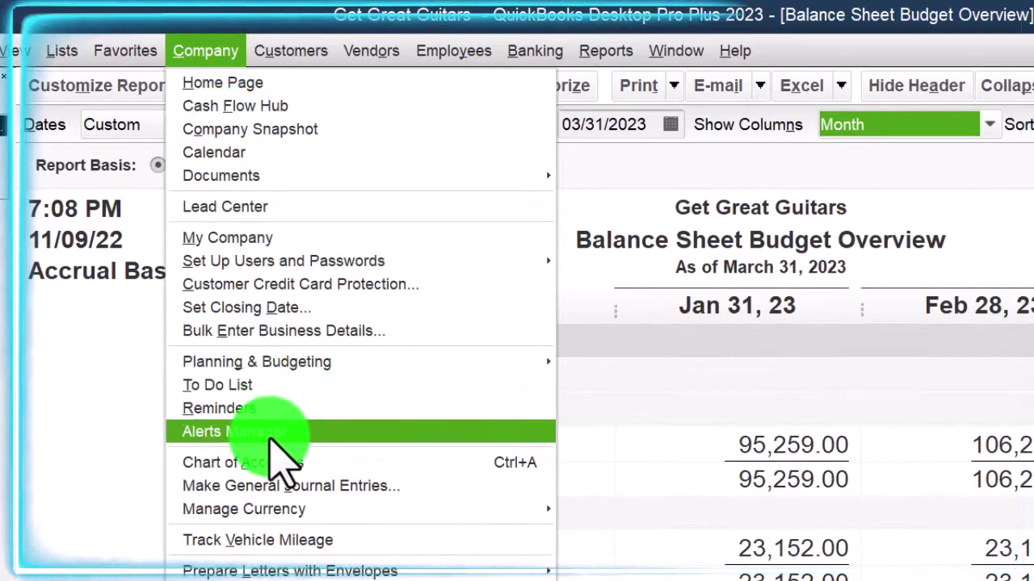
{"action": "mouse_move", "coordinate": [484, 363]}
{"action": "left_click", "coordinate": [604, 364]}
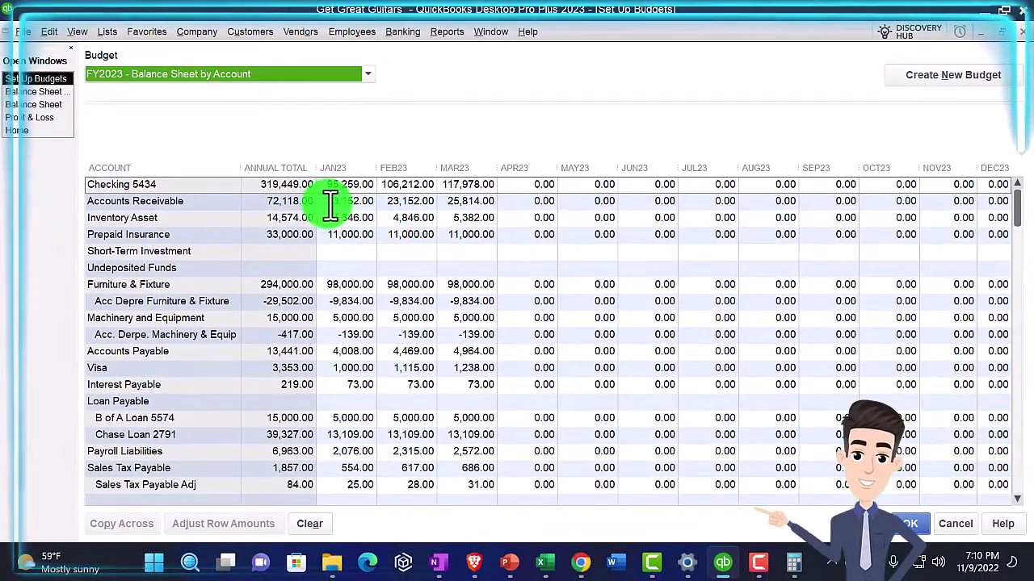
- Look up February Accounts Receivable in the Excel sheet and set it to 25,814 in the QuickBooks budget
{"action": "left_click", "coordinate": [390, 202]}
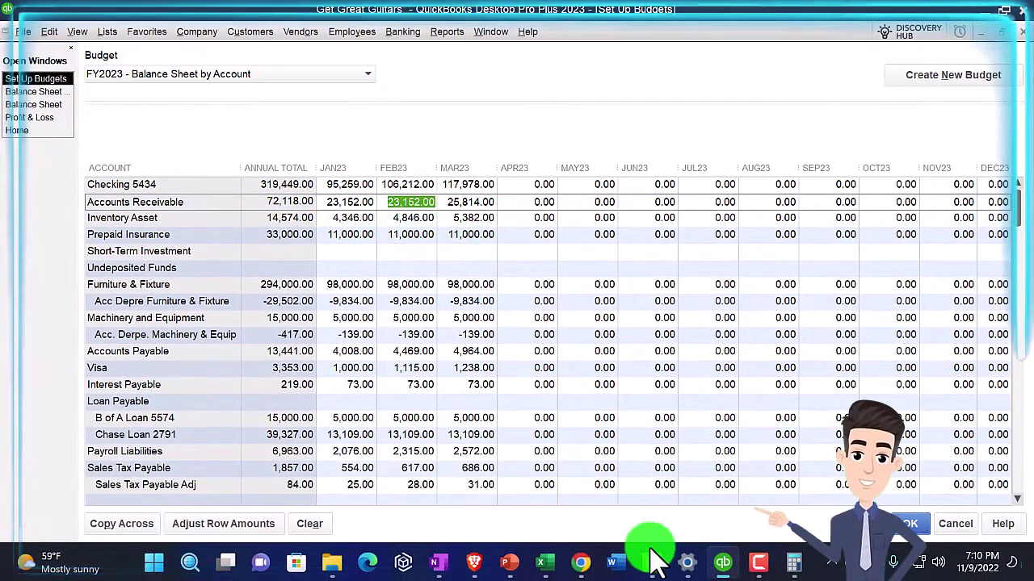
{"action": "left_click", "coordinate": [543, 565]}
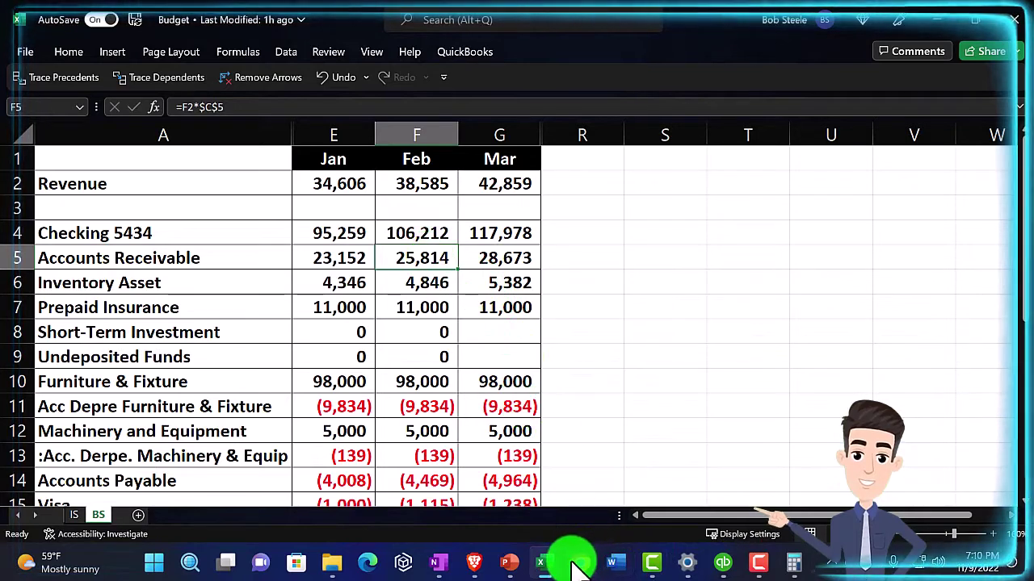
{"action": "left_click", "coordinate": [543, 562]}
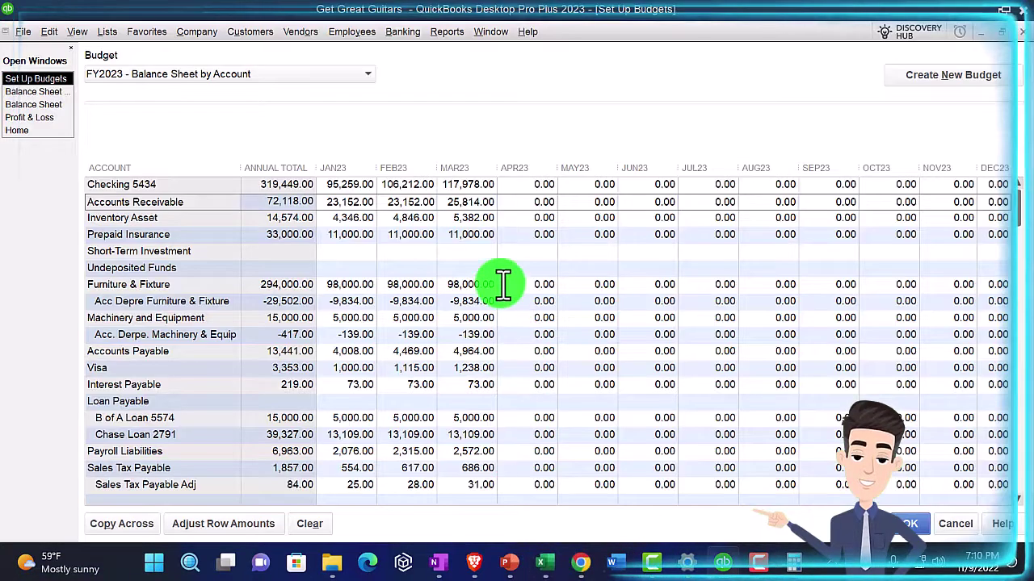
{"action": "left_click", "coordinate": [349, 218]}
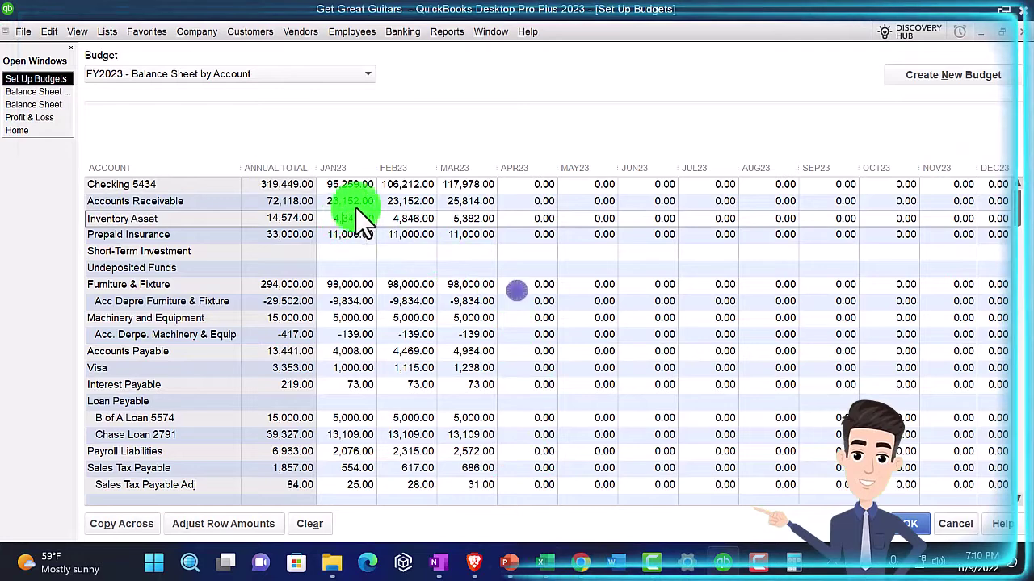
{"action": "left_click", "coordinate": [400, 202]}
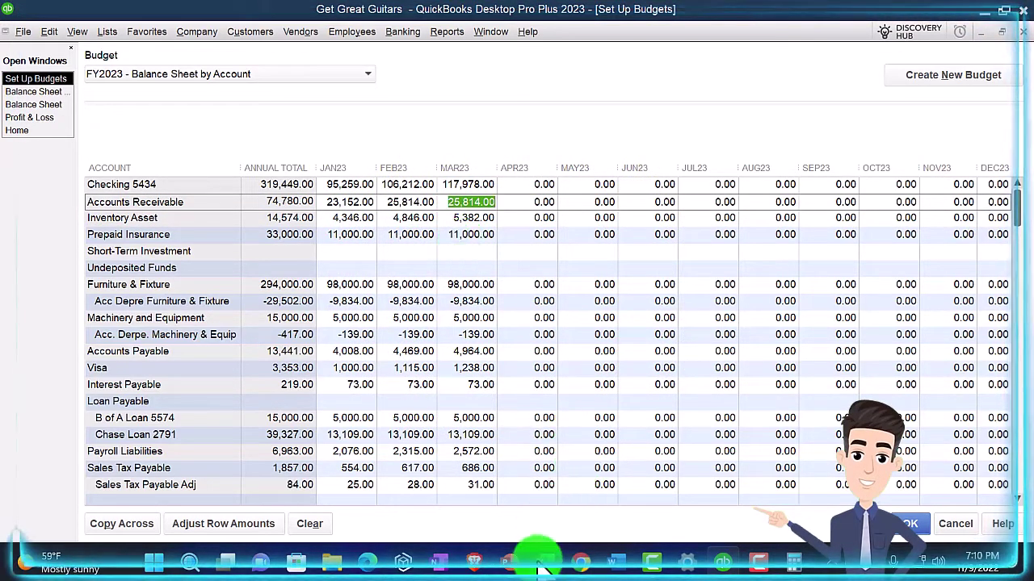
- Look up March Accounts Receivable in the Excel sheet, set it to 28,673 in the QuickBooks budget, and save the budget
{"action": "left_click", "coordinate": [539, 563]}
{"action": "left_click", "coordinate": [495, 262]}
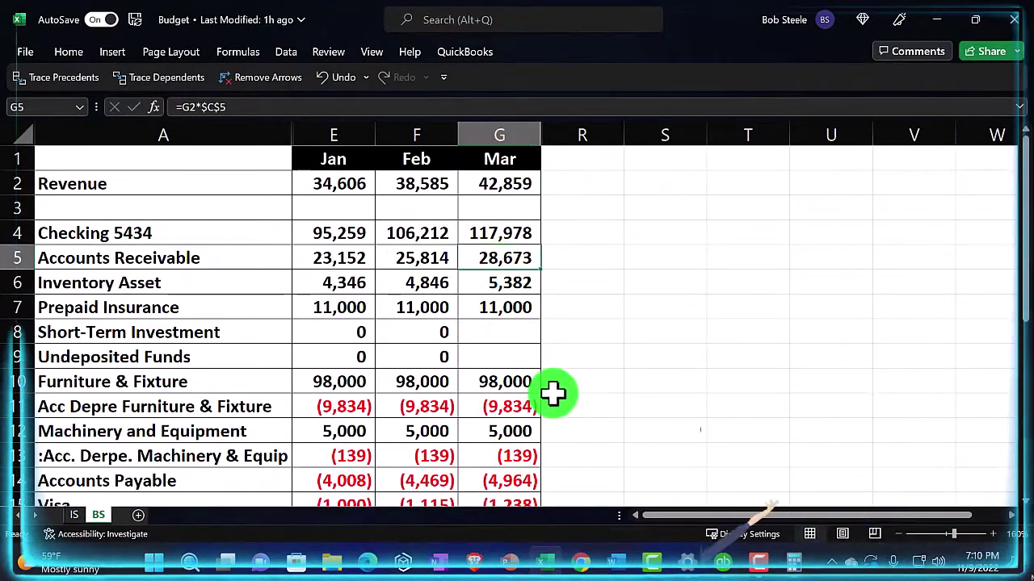
{"action": "left_click", "coordinate": [561, 563]}
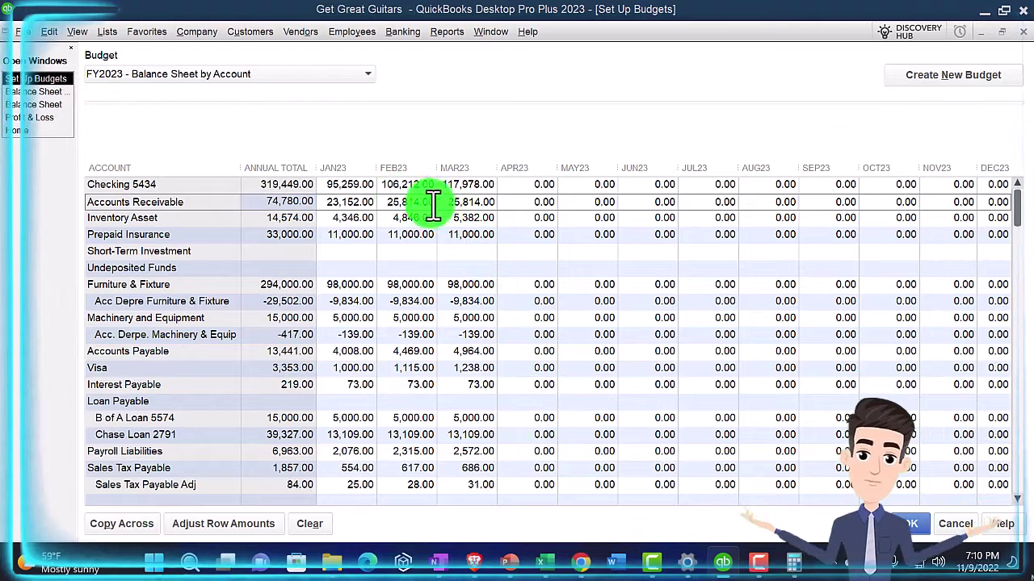
{"action": "left_click", "coordinate": [450, 204]}
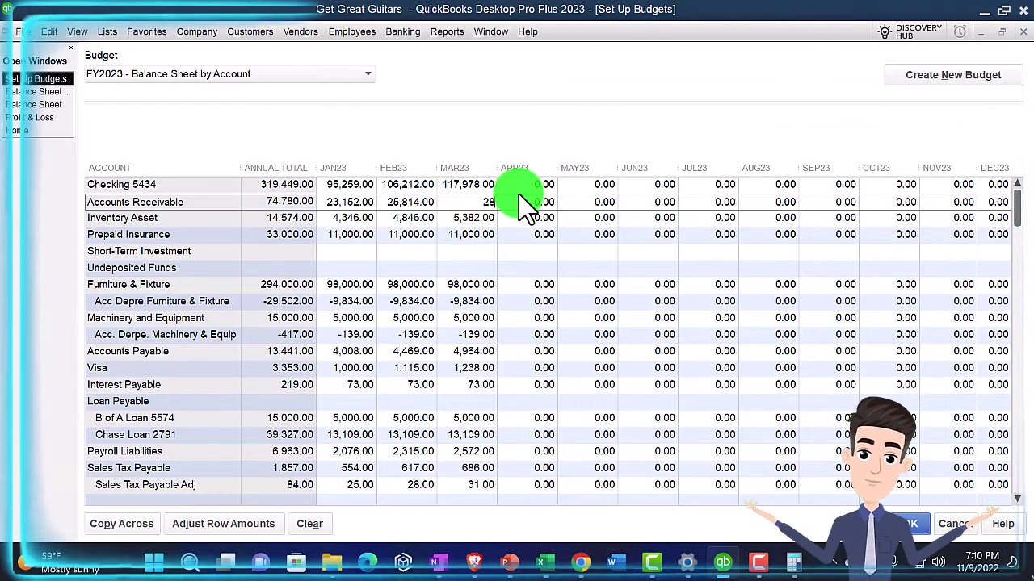
{"action": "left_click", "coordinate": [521, 200]}
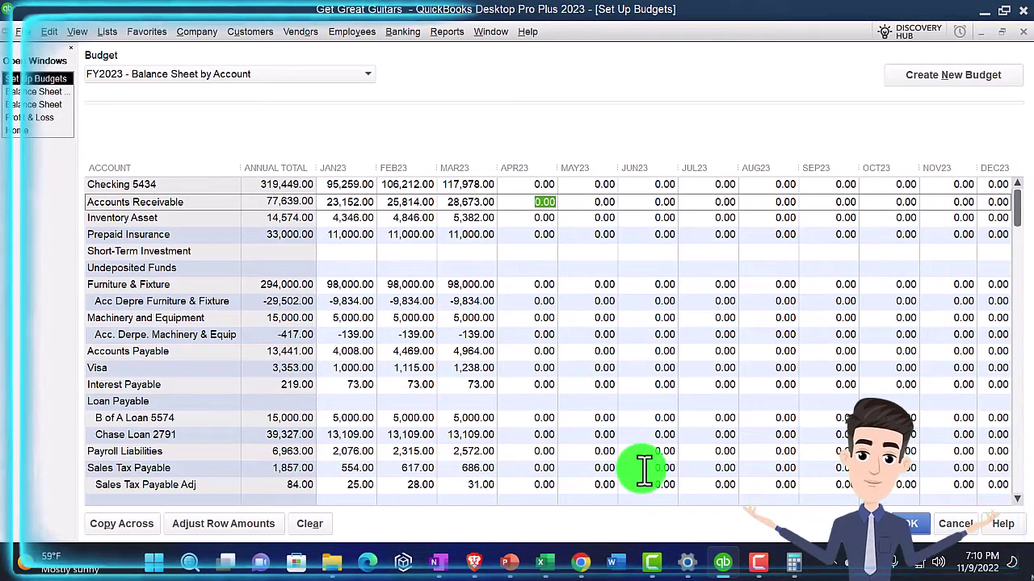
{"action": "left_click", "coordinate": [546, 563]}
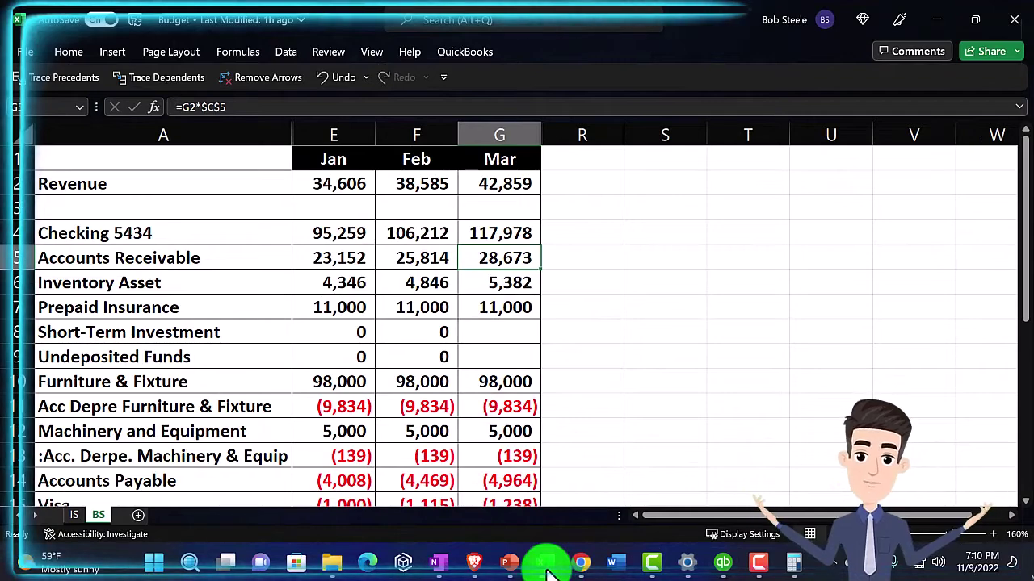
{"action": "left_click", "coordinate": [549, 569]}
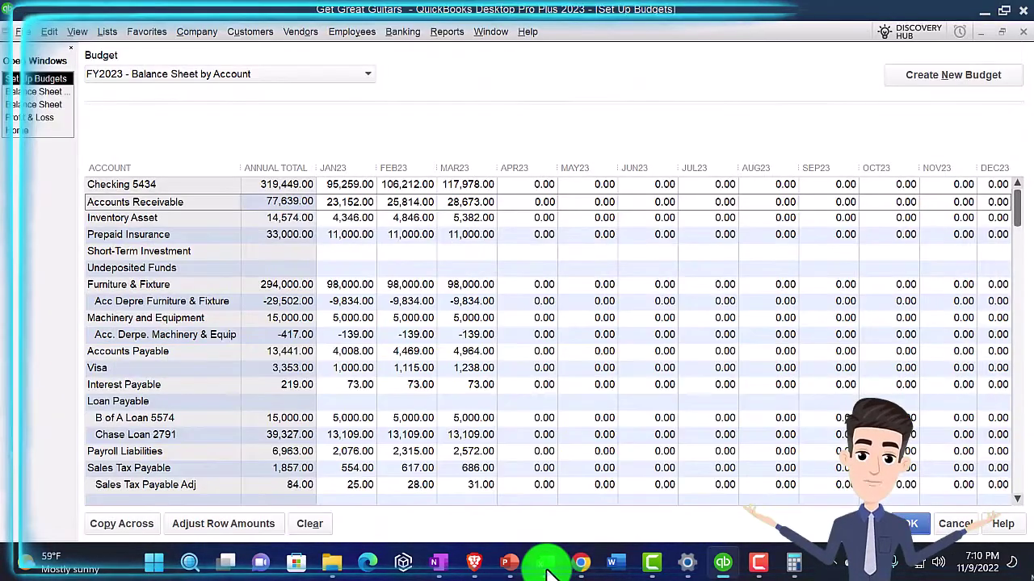
{"action": "left_click", "coordinate": [916, 527]}
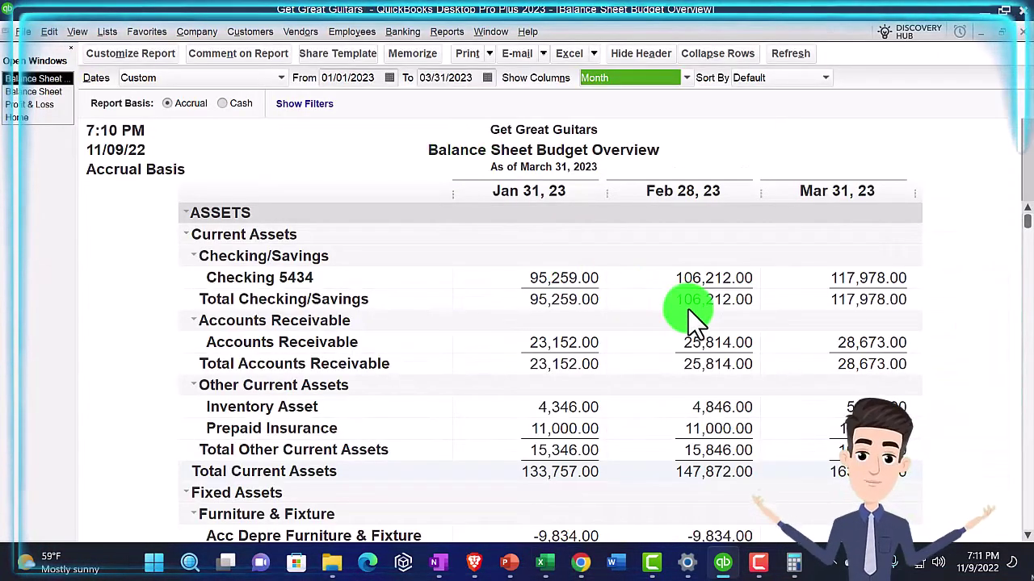
- Compare total assets with total liabilities and equity for each month in the Balance Sheet Budget Overview
{"action": "scroll", "coordinate": [688, 310], "scroll_direction": "down", "scroll_amount": 6}
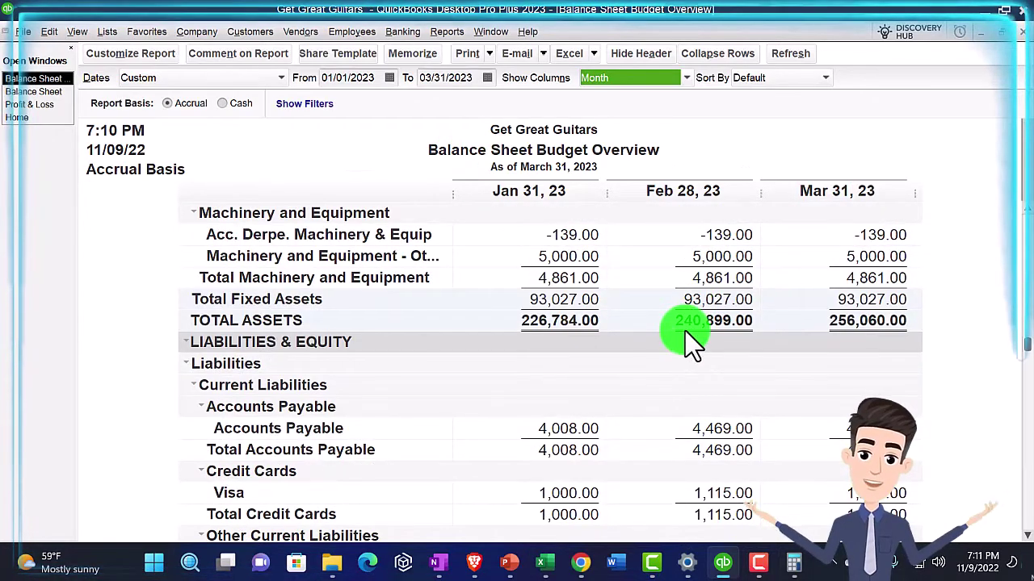
{"action": "scroll", "coordinate": [685, 332], "scroll_direction": "down", "scroll_amount": 8}
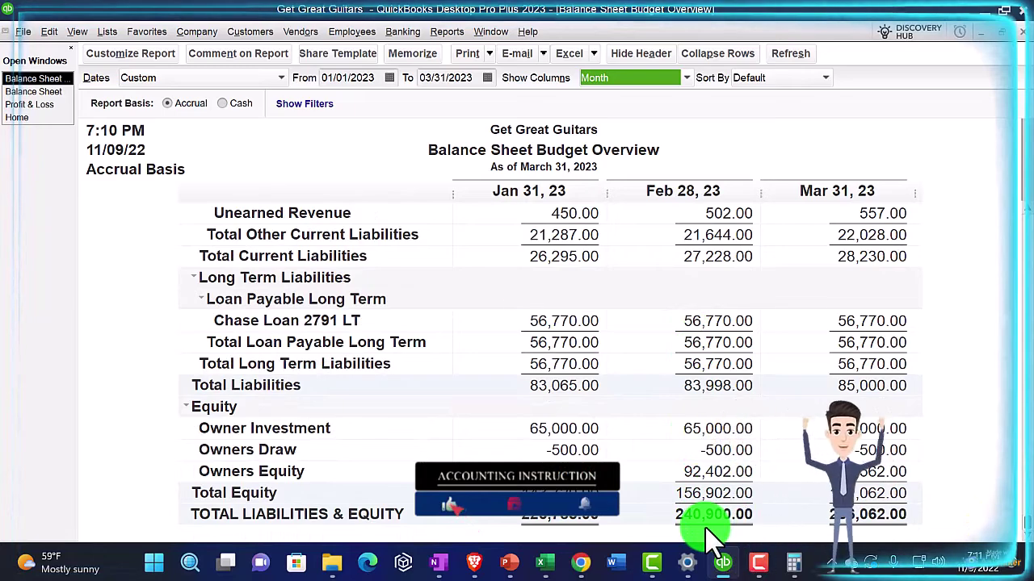
{"action": "scroll", "coordinate": [711, 527], "scroll_direction": "up", "scroll_amount": 8}
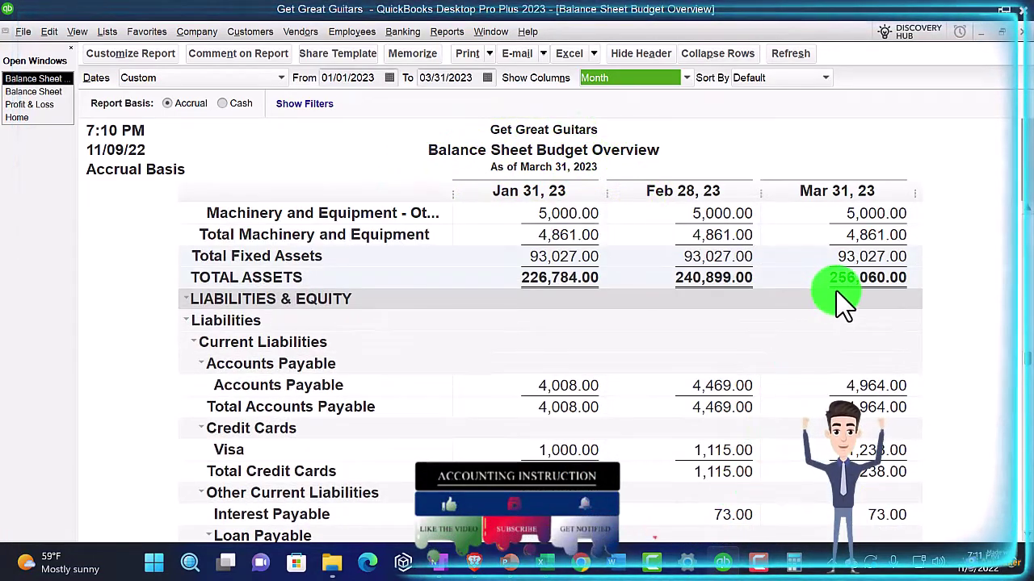
{"action": "scroll", "coordinate": [840, 302], "scroll_direction": "down", "scroll_amount": 8}
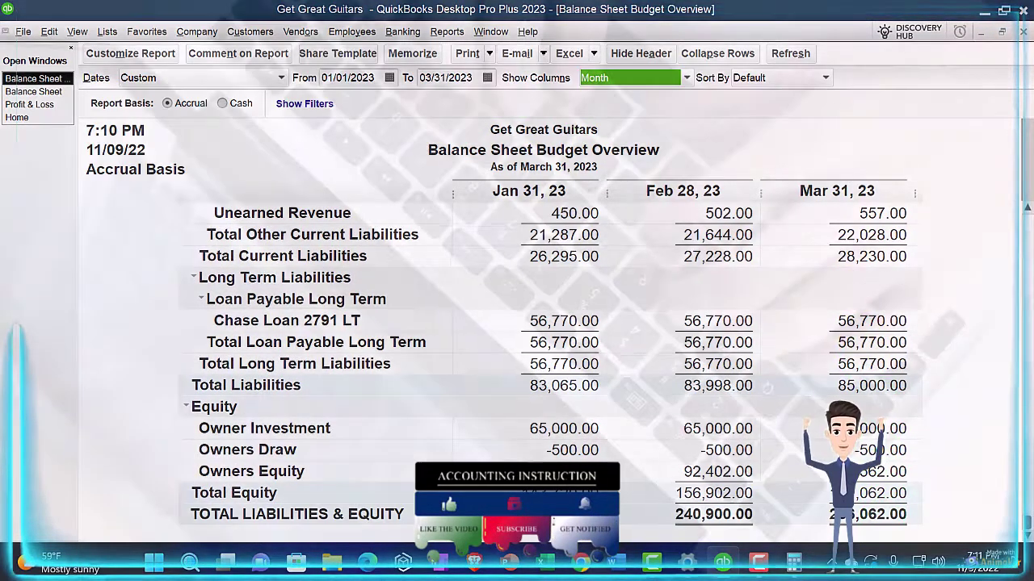
{"action": "scroll", "coordinate": [848, 348], "scroll_direction": "up", "scroll_amount": 8}
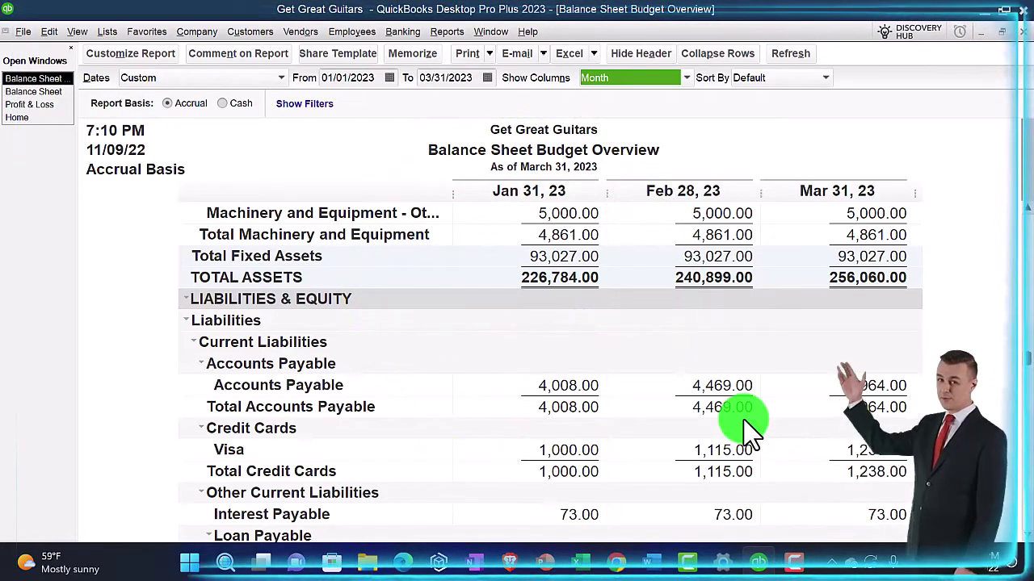
{"action": "scroll", "coordinate": [747, 432], "scroll_direction": "up", "scroll_amount": 7}
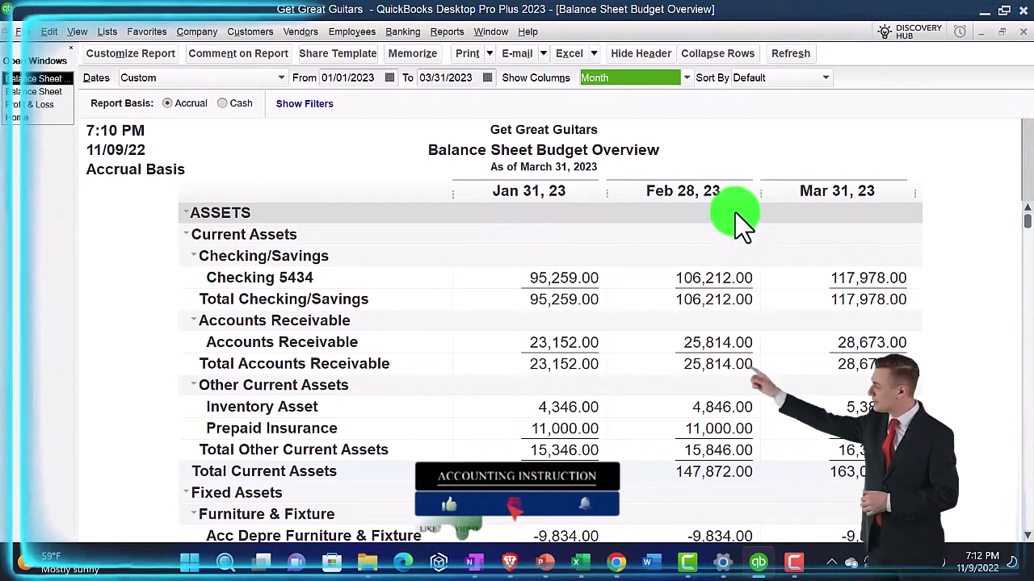
- Try total-only and quarterly columns in the Balance Sheet Budget Overview, and restore the monthly columns
{"action": "left_click", "coordinate": [683, 79]}
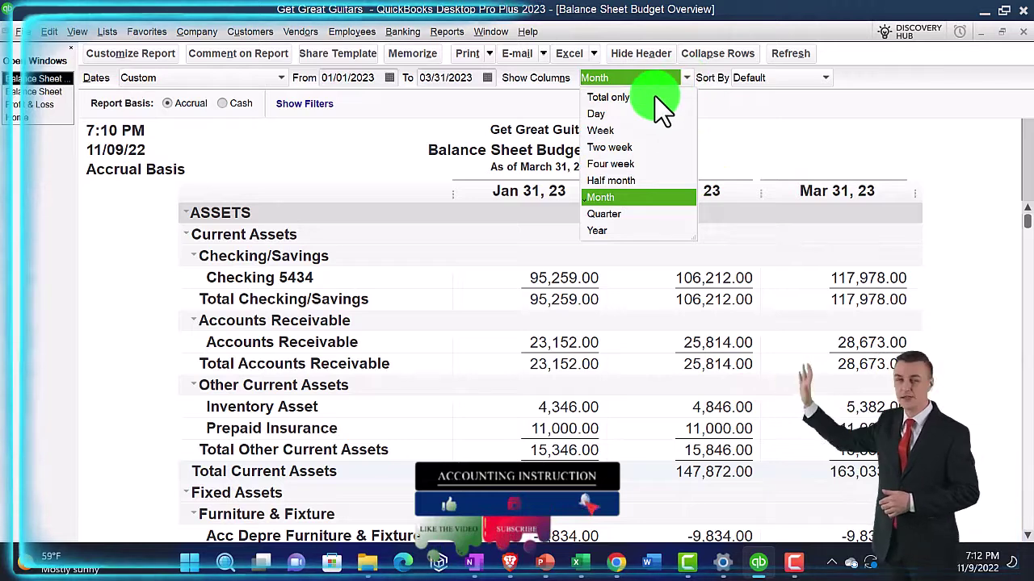
{"action": "left_click", "coordinate": [630, 96]}
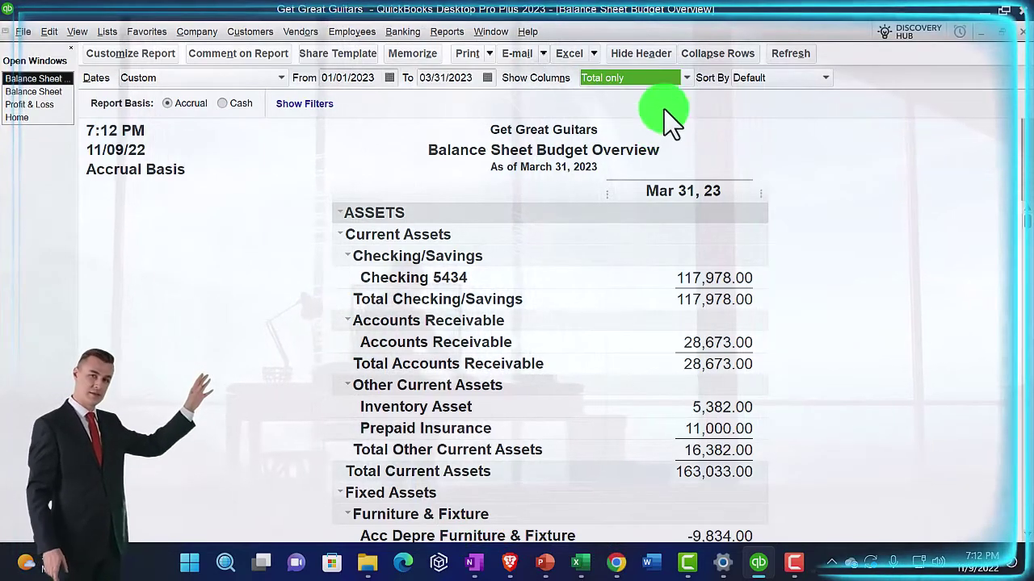
{"action": "left_click", "coordinate": [685, 77]}
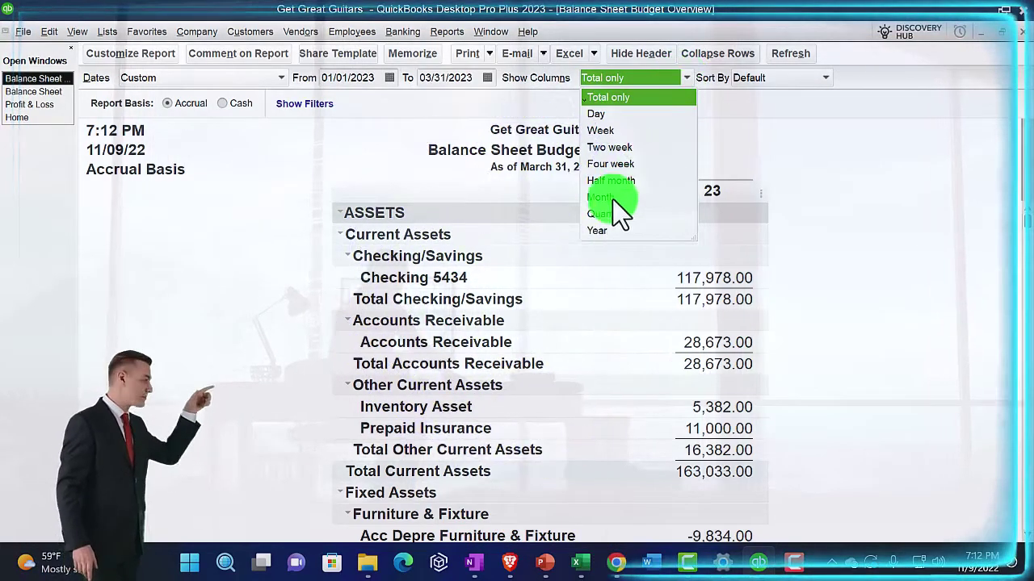
{"action": "left_click", "coordinate": [611, 198]}
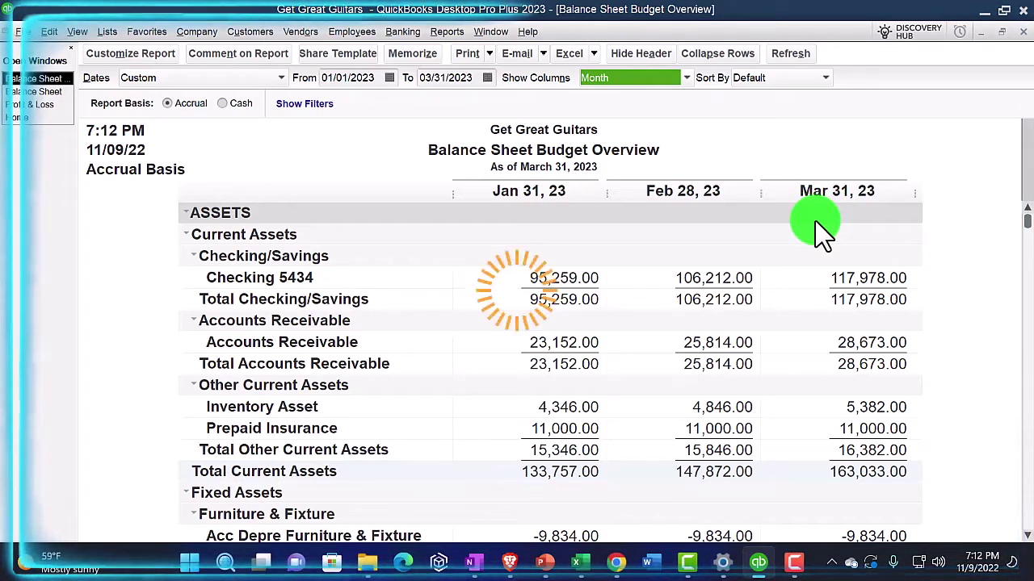
{"action": "left_click", "coordinate": [688, 81]}
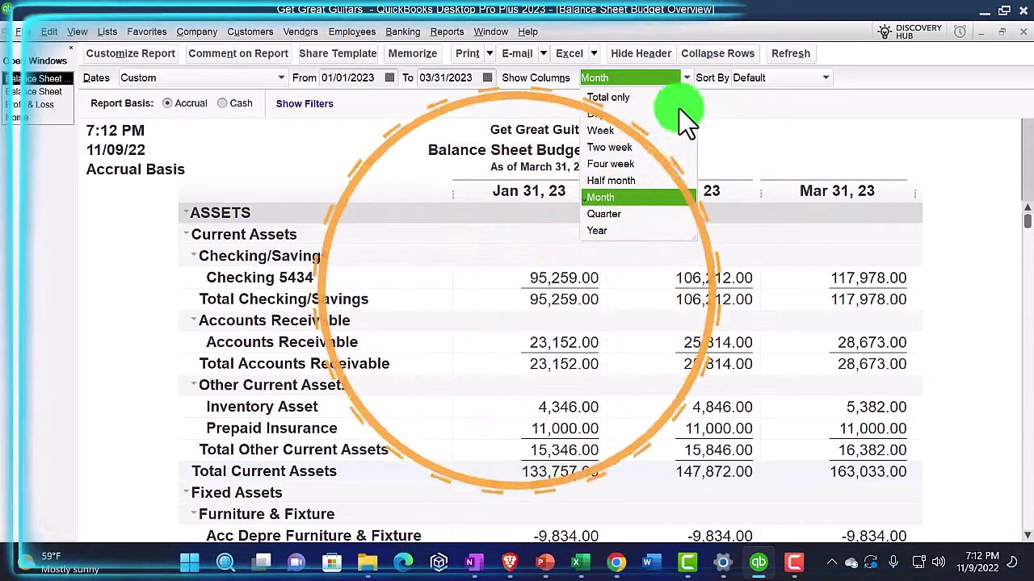
{"action": "left_click", "coordinate": [617, 214]}
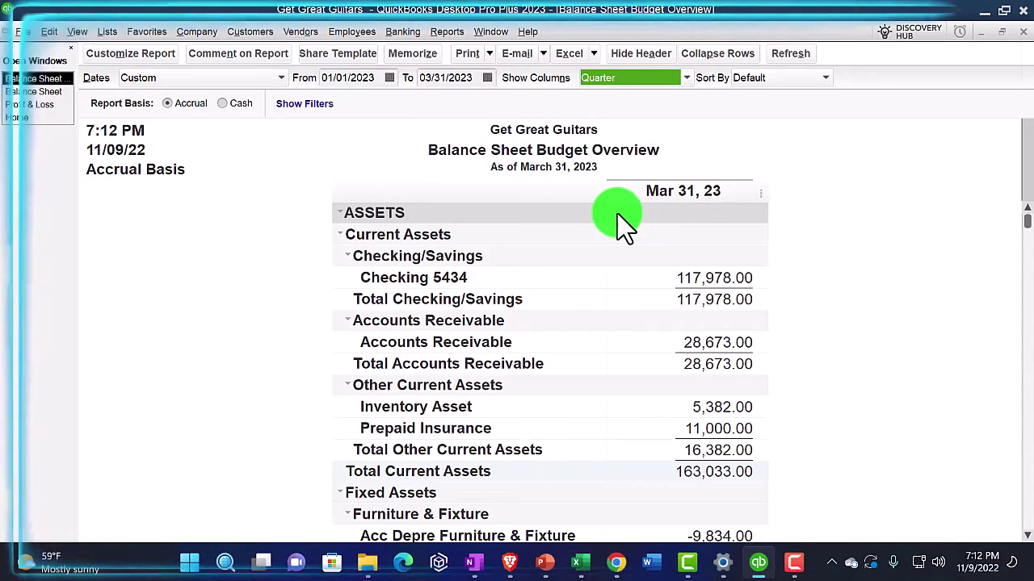
{"action": "left_click", "coordinate": [686, 81]}
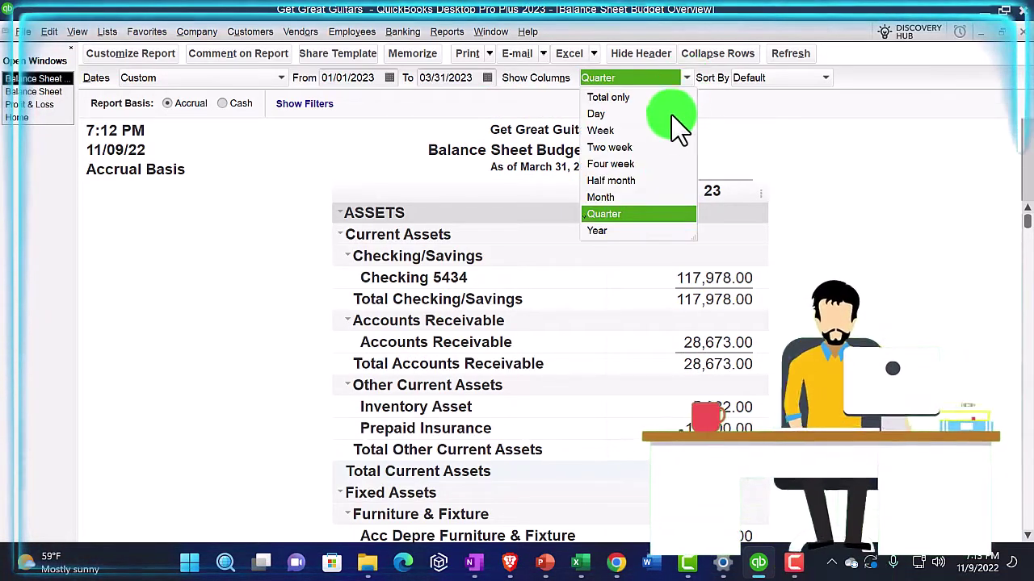
{"action": "left_click", "coordinate": [608, 196]}
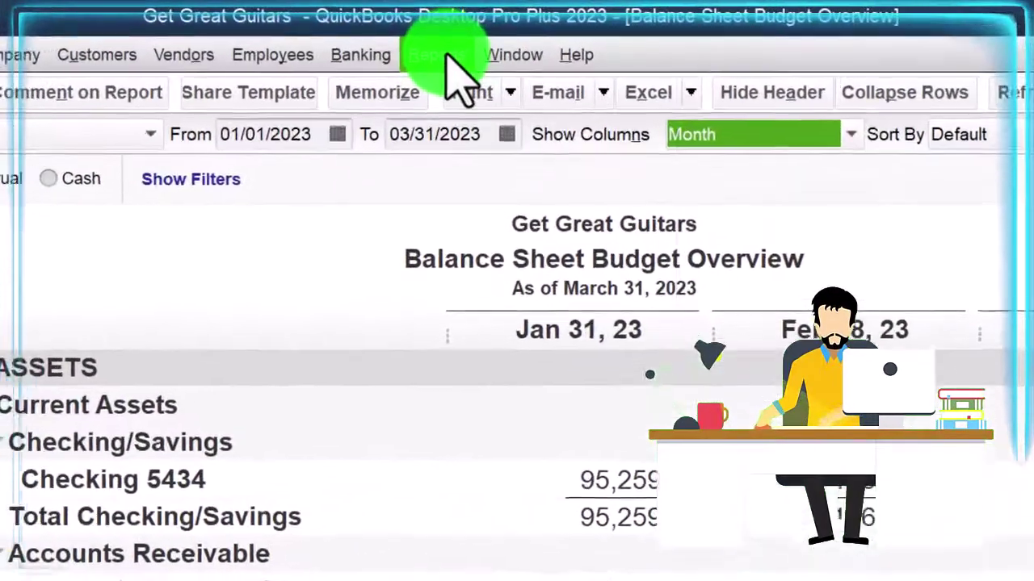
- Create a Budget vs. Actual report from the FY2023 Balance Sheet by Account budget
{"action": "left_click", "coordinate": [449, 31]}
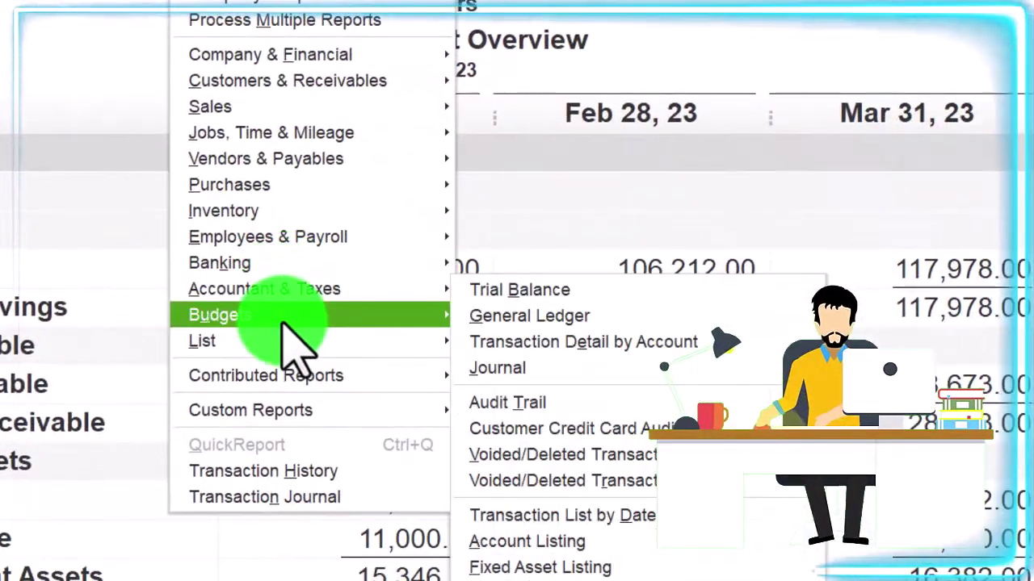
{"action": "mouse_move", "coordinate": [285, 317]}
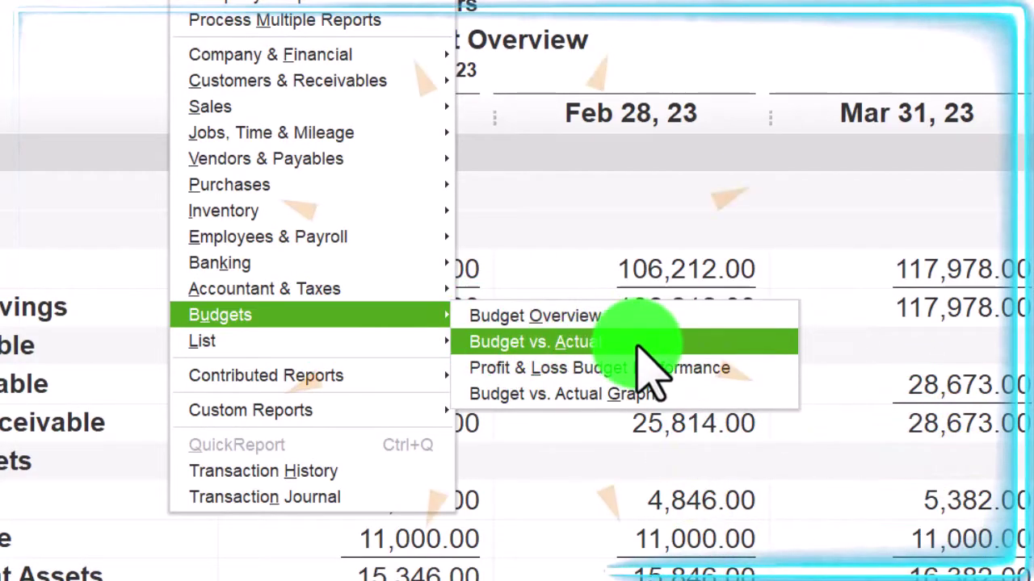
{"action": "left_click", "coordinate": [590, 341]}
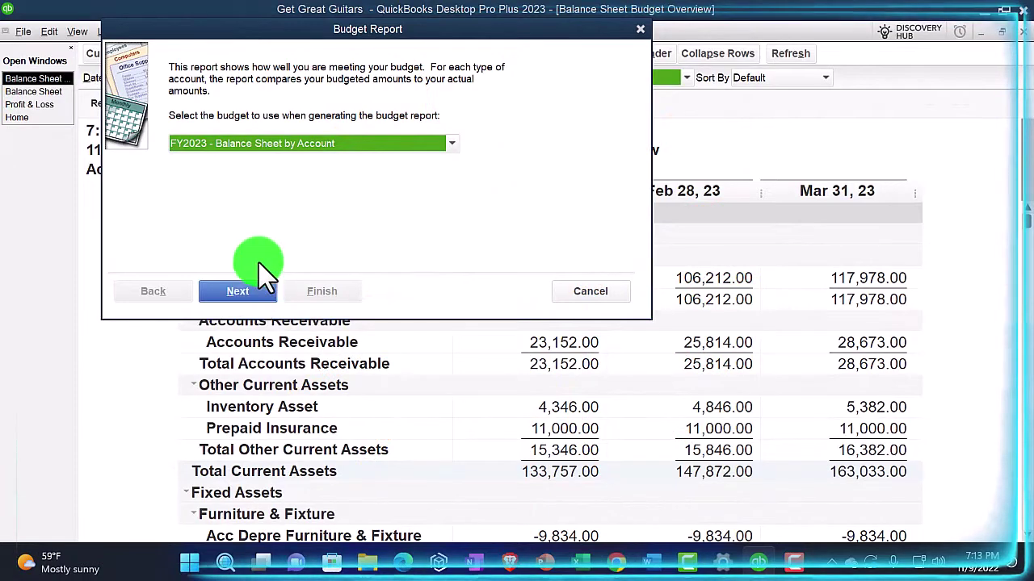
{"action": "left_click", "coordinate": [257, 292]}
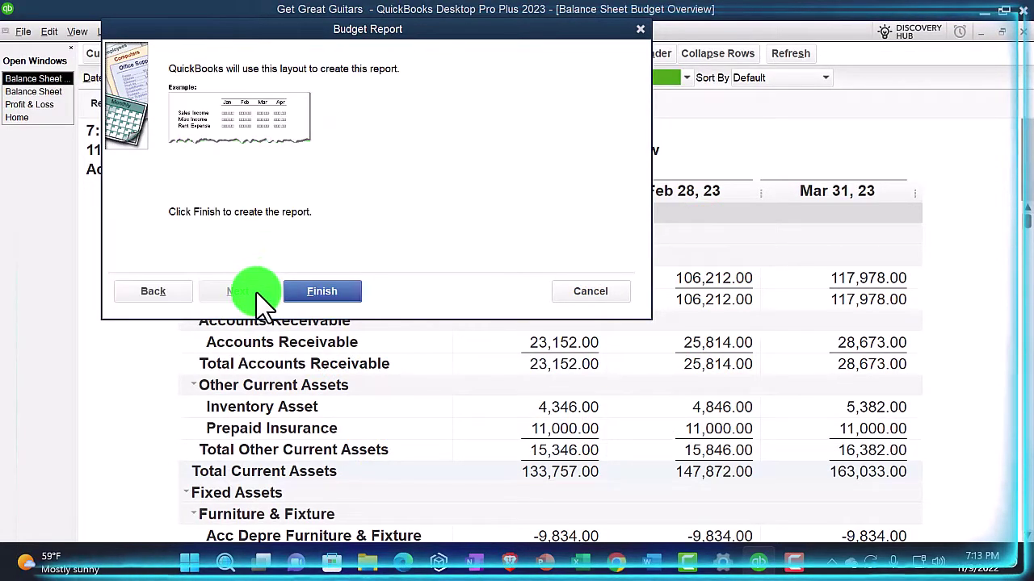
{"action": "left_click", "coordinate": [323, 291]}
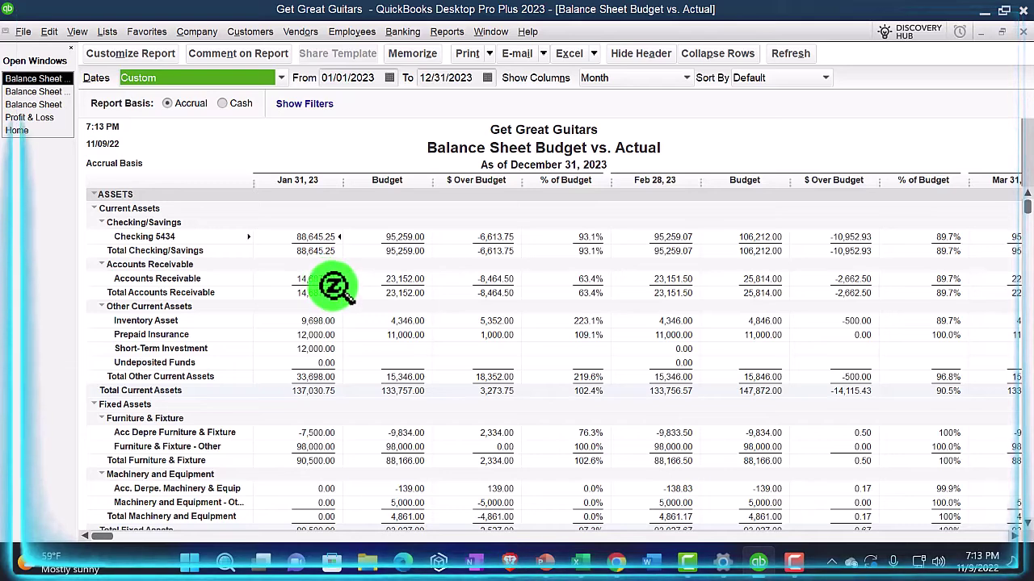
- Set the end date of the Balance Sheet Budget vs. Actual report to 03/31/2023
{"action": "key", "text": "Tab"}
{"action": "key", "text": "Tab"}
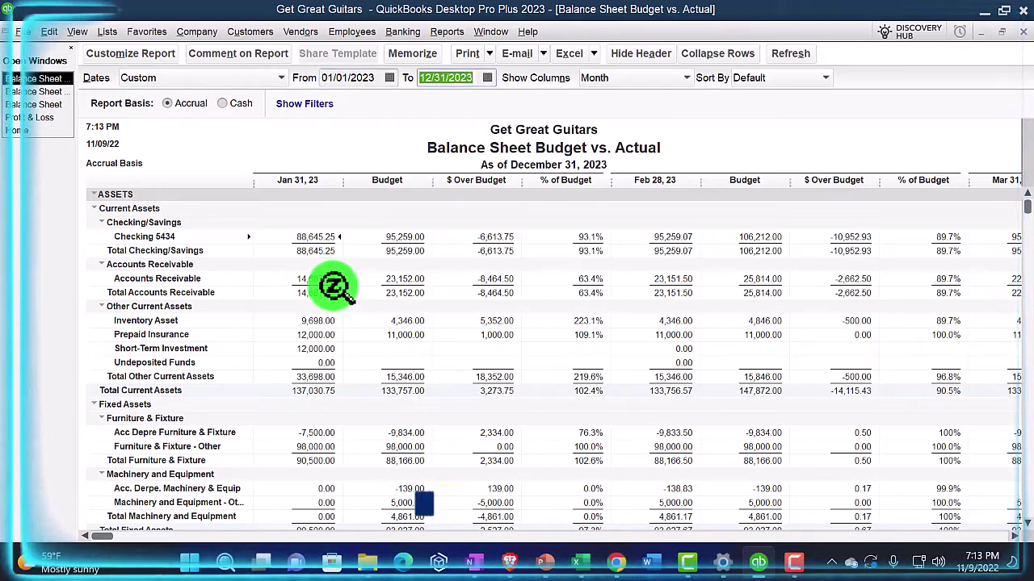
{"action": "type", "text": "03"}
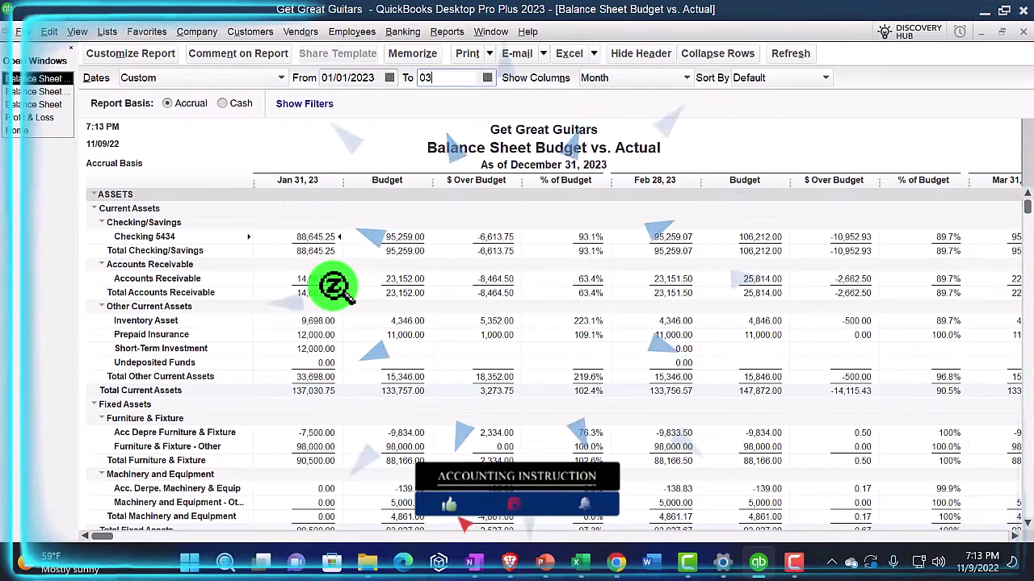
{"action": "type", "text": "/31/2023"}
{"action": "key", "text": "Tab"}
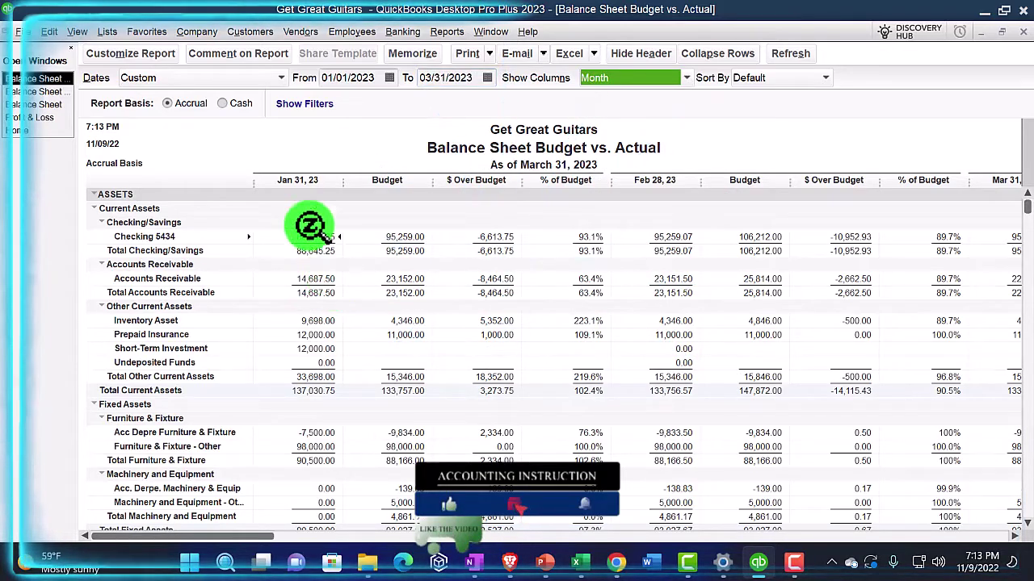
- Customize the report by enlarging the Column Labels font and applying the larger size to the related report text
{"action": "left_click", "coordinate": [105, 53]}
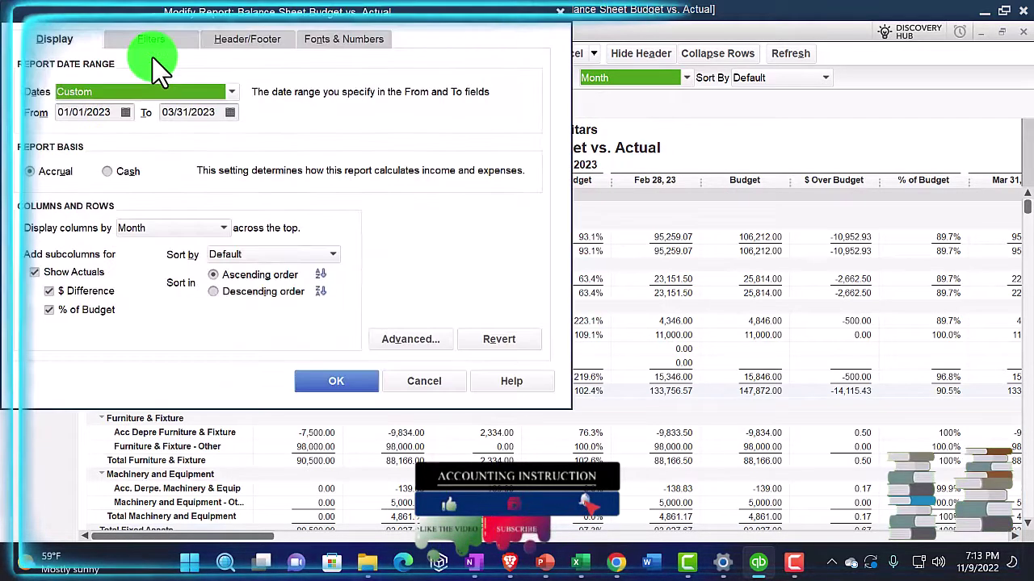
{"action": "left_click", "coordinate": [315, 41]}
{"action": "left_click", "coordinate": [261, 249]}
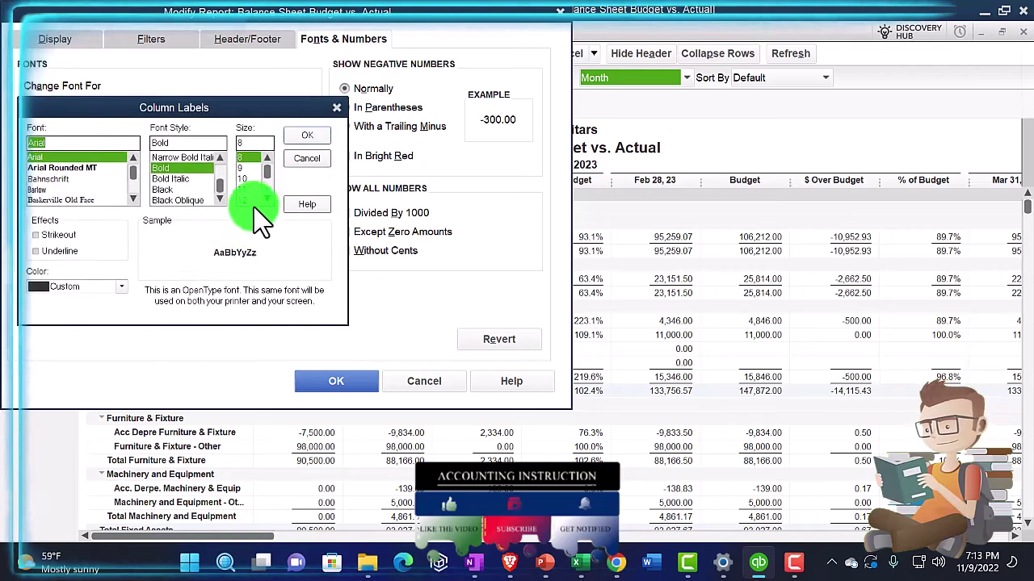
{"action": "left_click", "coordinate": [305, 138]}
{"action": "left_click", "coordinate": [444, 178]}
{"action": "left_click", "coordinate": [336, 380]}
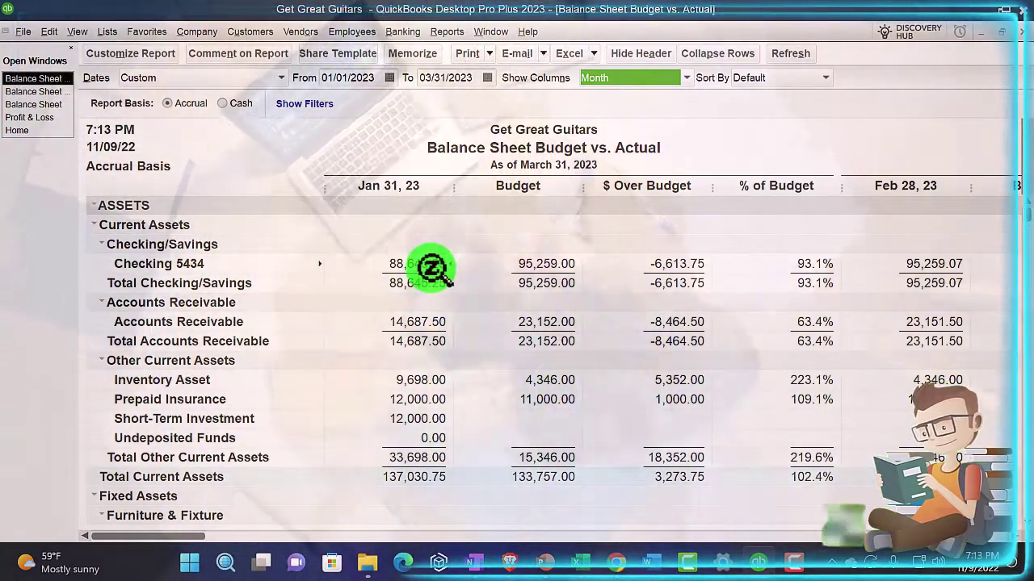
- Open Calculator in always-on-top mode beside the report and subtract January's Checking budget of 95,259 from its actual of 88,645.25
{"action": "left_click_drag", "start_coordinate": [185, 536], "coordinate": [974, 539]}
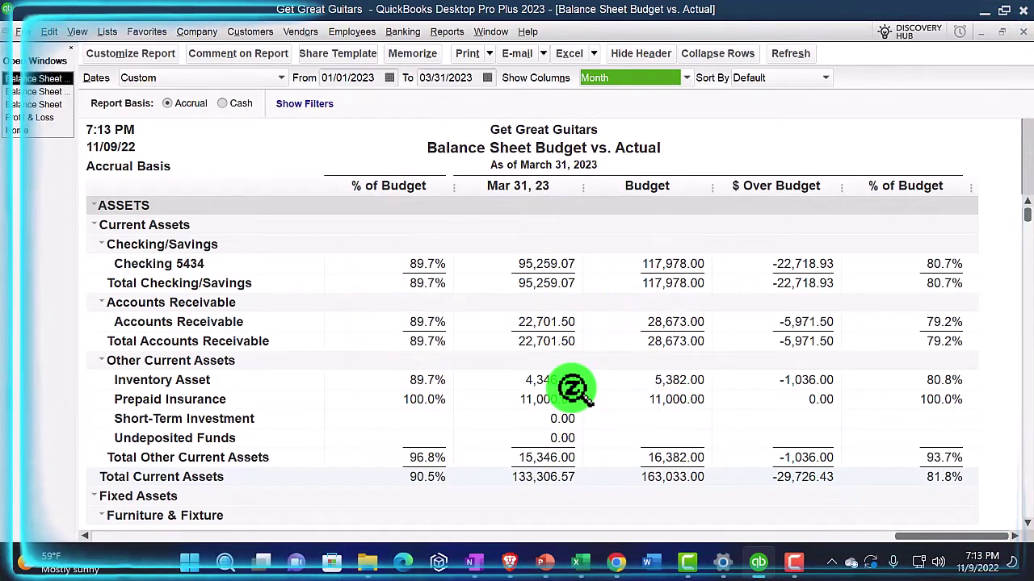
{"action": "left_click_drag", "start_coordinate": [955, 537], "coordinate": [263, 537]}
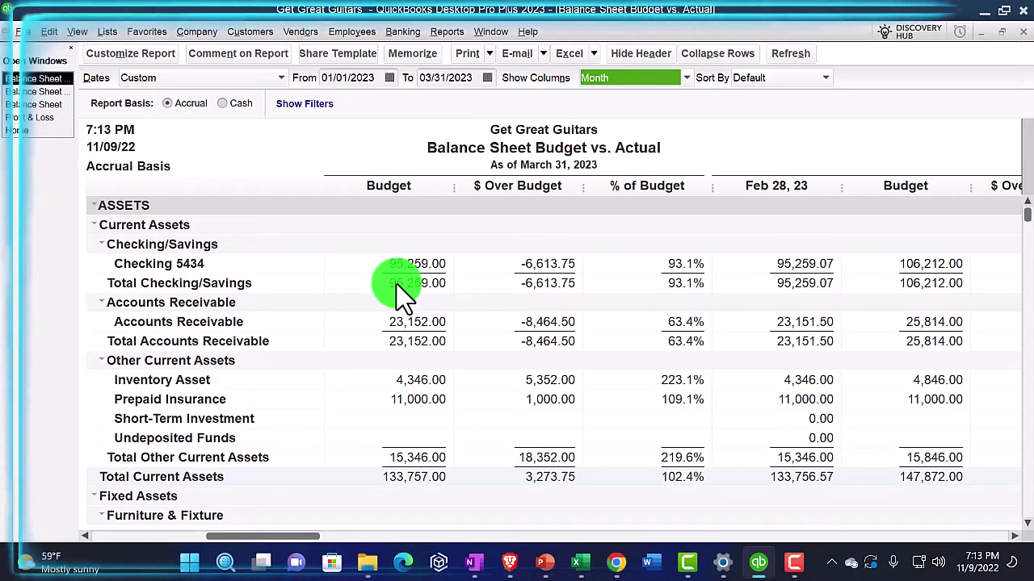
{"action": "left_click", "coordinate": [226, 563]}
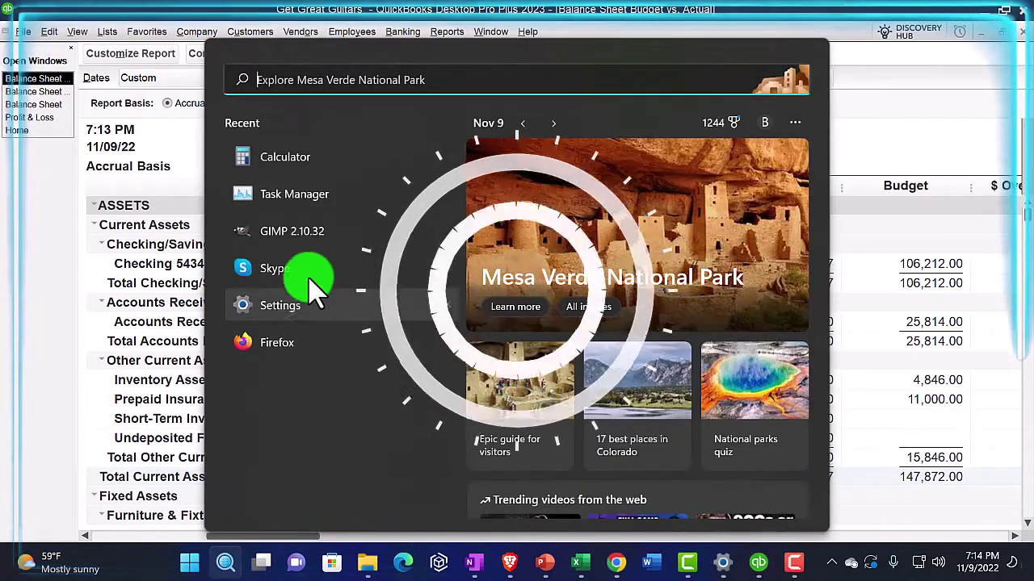
{"action": "left_click", "coordinate": [282, 162]}
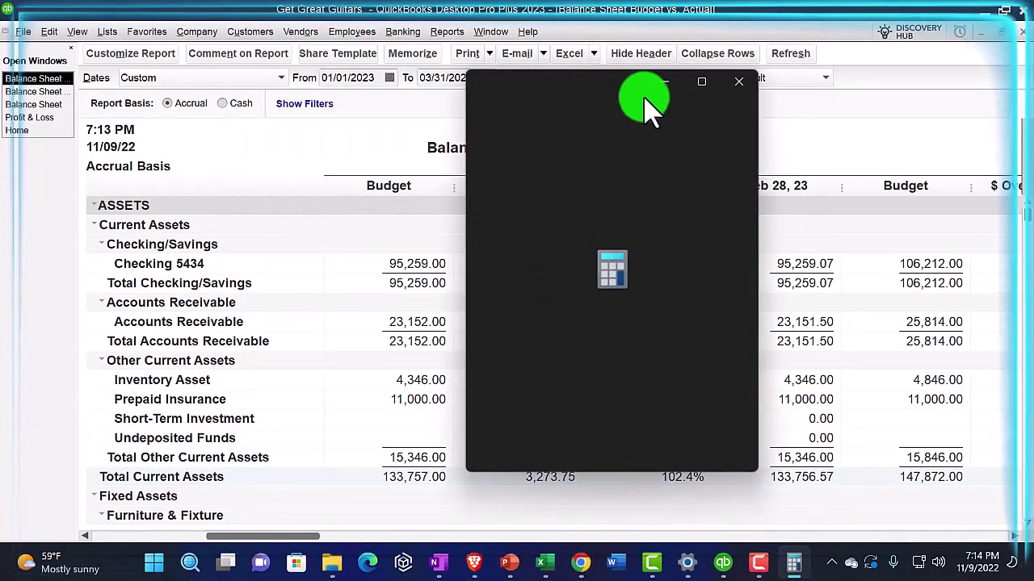
{"action": "left_click", "coordinate": [591, 114]}
{"action": "left_click_drag", "start_coordinate": [749, 81], "coordinate": [840, 267]}
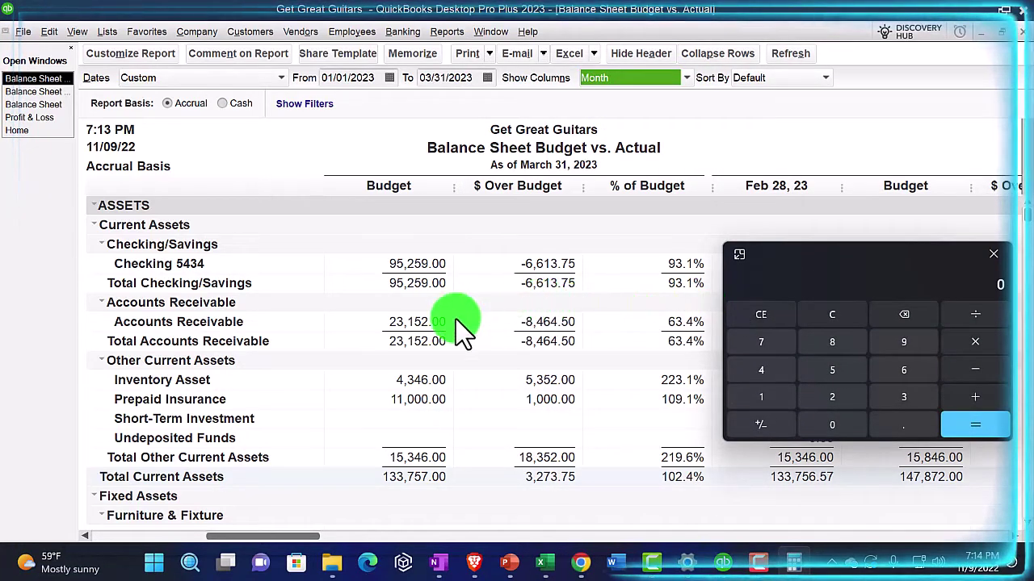
{"action": "left_click_drag", "start_coordinate": [317, 537], "coordinate": [182, 536]}
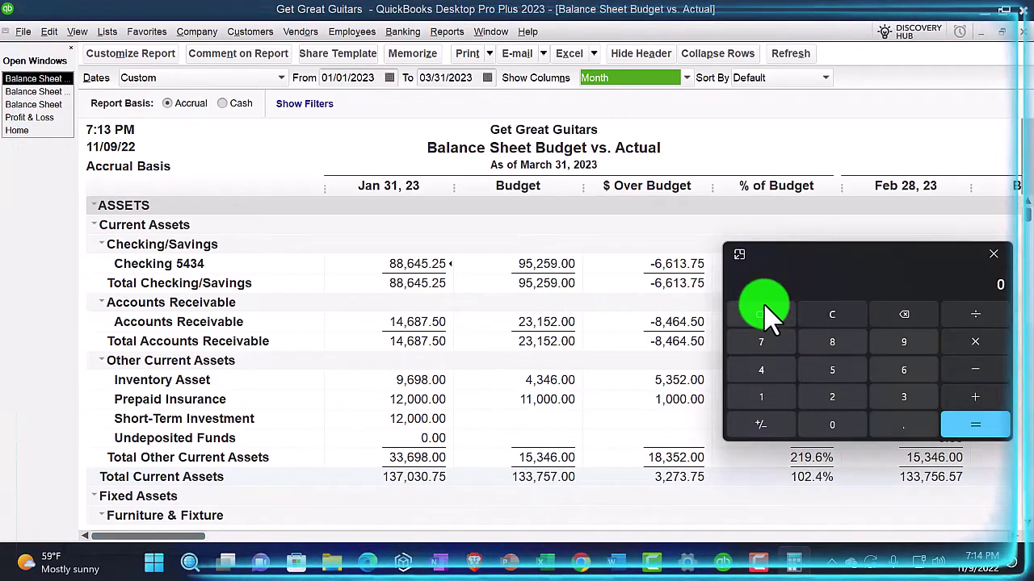
{"action": "type", "text": "88645"}
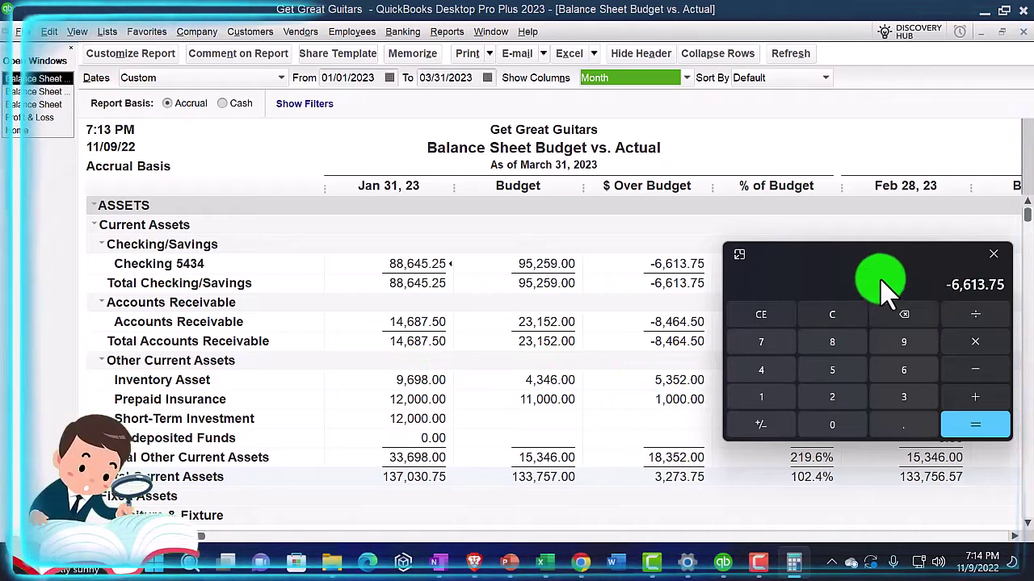
- Divide January's actual Checking balance of 88,645.25 by the 95,259 budget in Calculator, and dismiss Calculator
{"action": "left_click_drag", "start_coordinate": [829, 265], "coordinate": [735, 327]}
{"action": "left_click", "coordinate": [737, 380]}
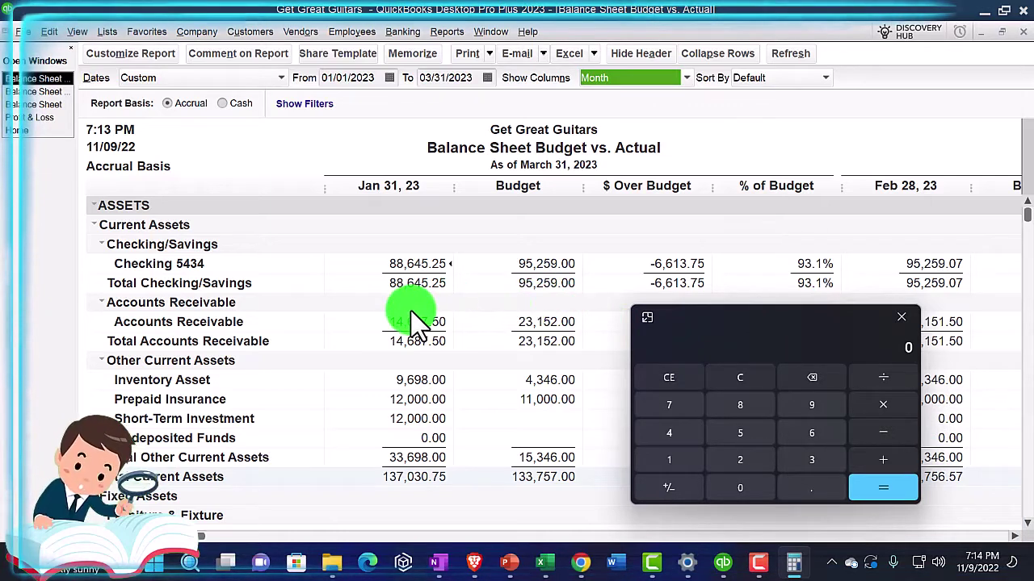
{"action": "type", "text": "88645.25"}
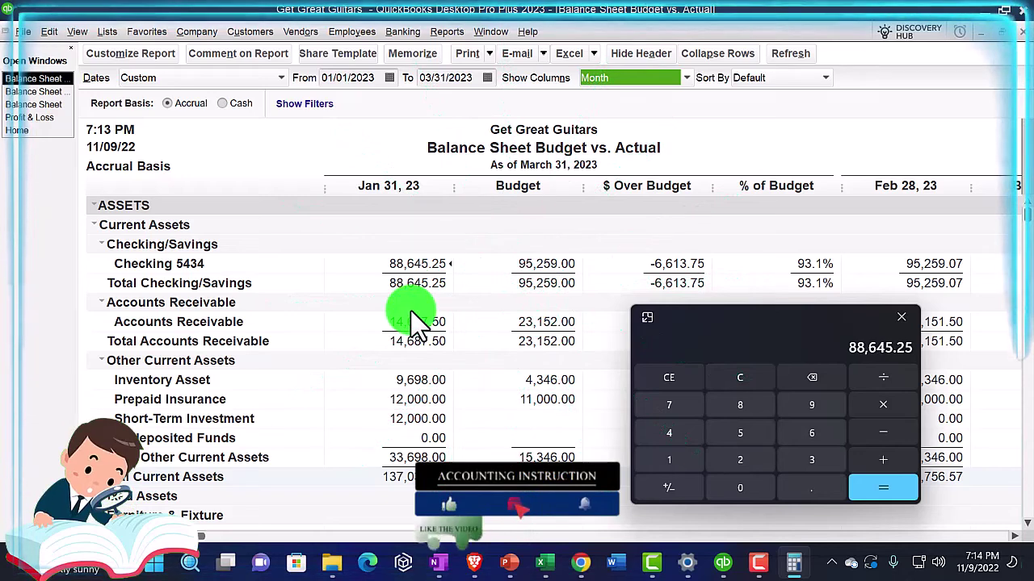
{"action": "type", "text": "-95259"}
{"action": "key", "text": "Return"}
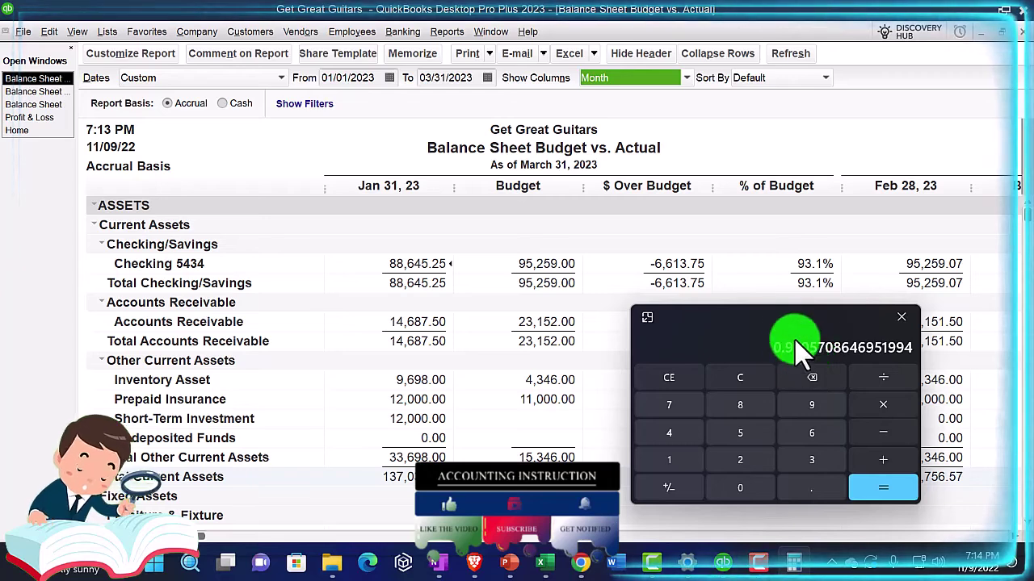
{"action": "key", "text": "alt+F4"}
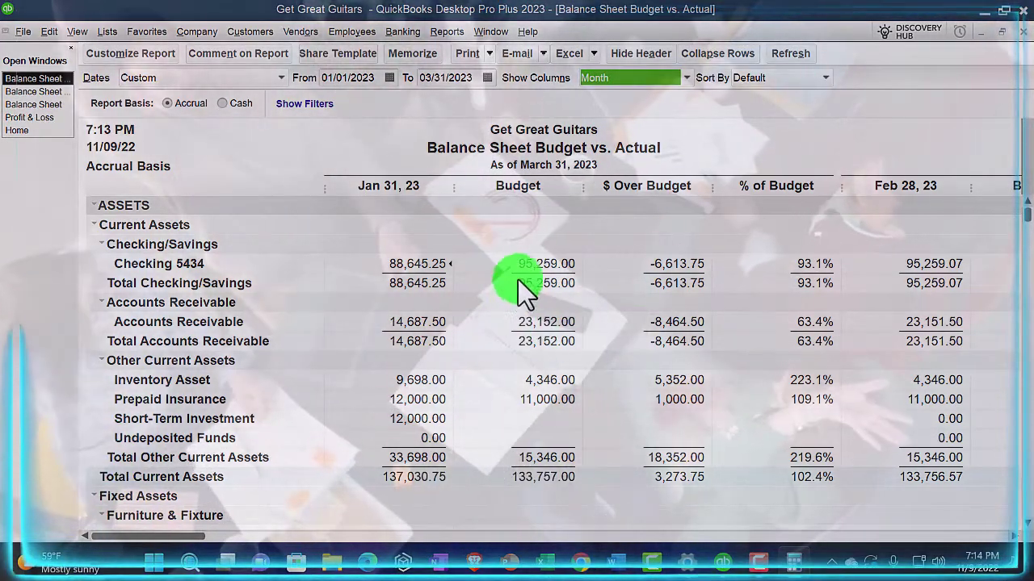
- Examine the Budget vs. Actual amounts, variances and percentages from assets through equity, comparing the January columns with the March columns
{"action": "scroll", "coordinate": [520, 280], "scroll_direction": "down", "scroll_amount": 3}
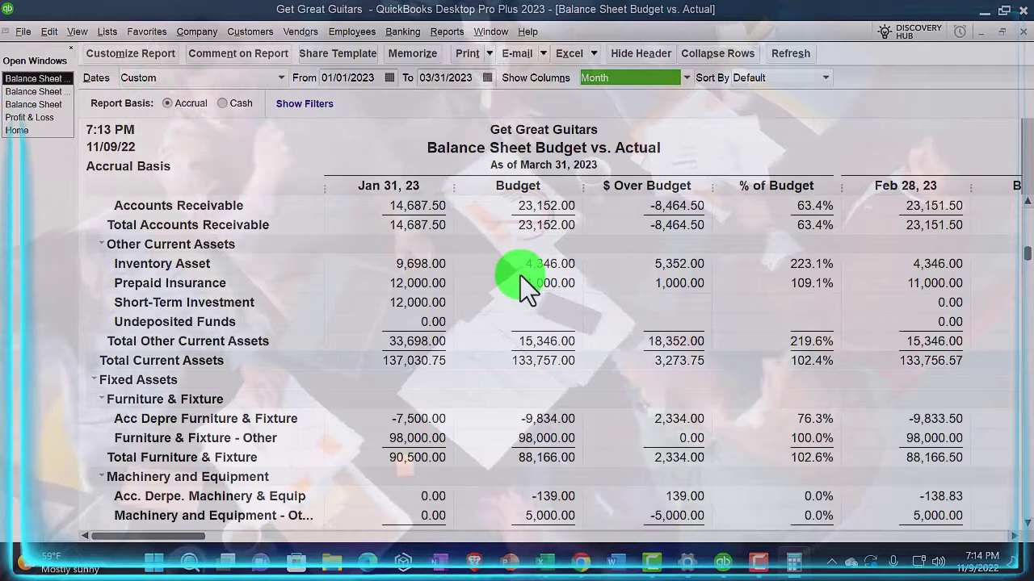
{"action": "scroll", "coordinate": [520, 275], "scroll_direction": "down", "scroll_amount": 2}
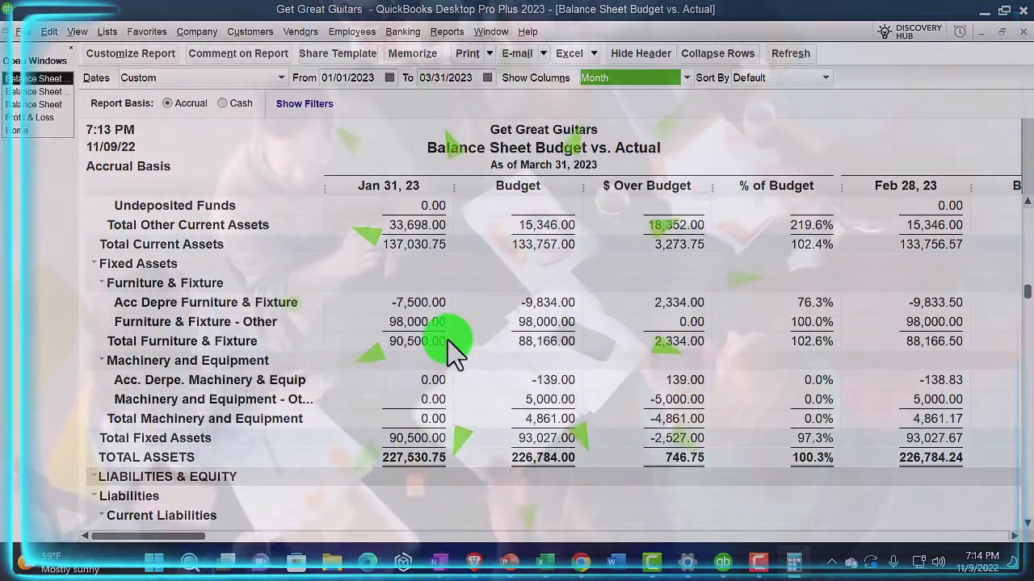
{"action": "scroll", "coordinate": [452, 349], "scroll_direction": "down", "scroll_amount": 4}
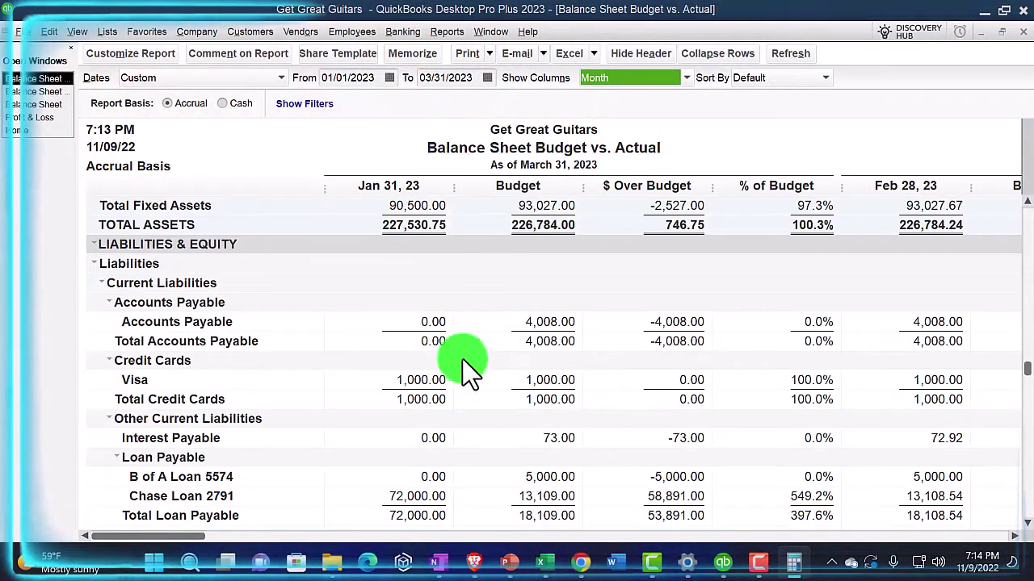
{"action": "scroll", "coordinate": [676, 393], "scroll_direction": "down", "scroll_amount": 3}
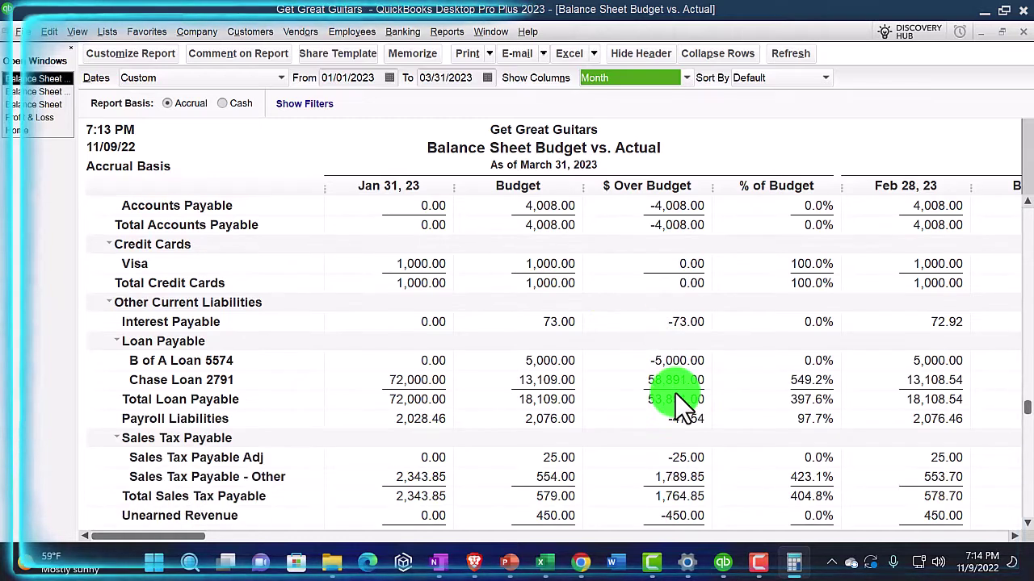
{"action": "scroll", "coordinate": [768, 408], "scroll_direction": "down", "scroll_amount": 3}
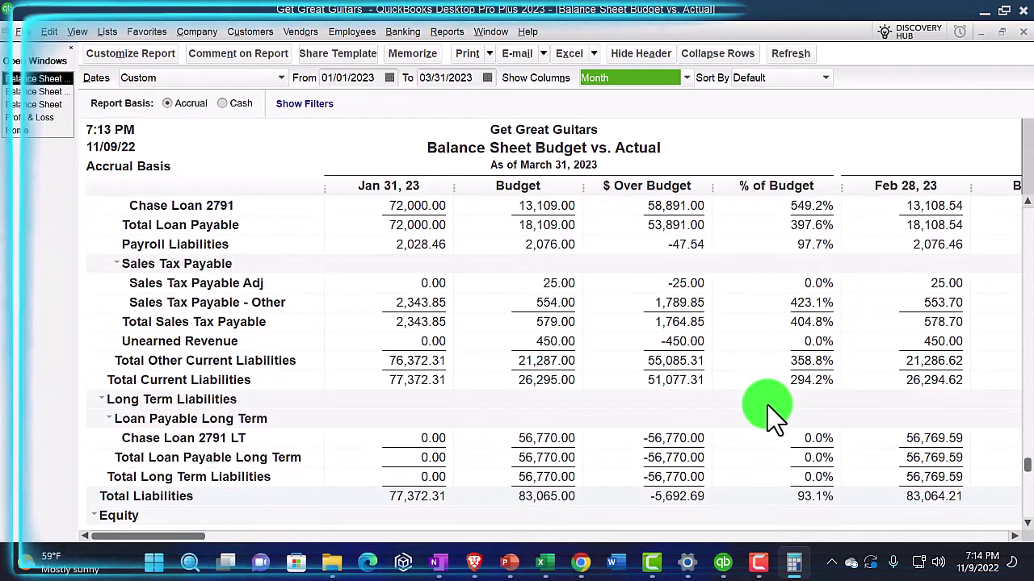
{"action": "scroll", "coordinate": [767, 406], "scroll_direction": "down", "scroll_amount": 2}
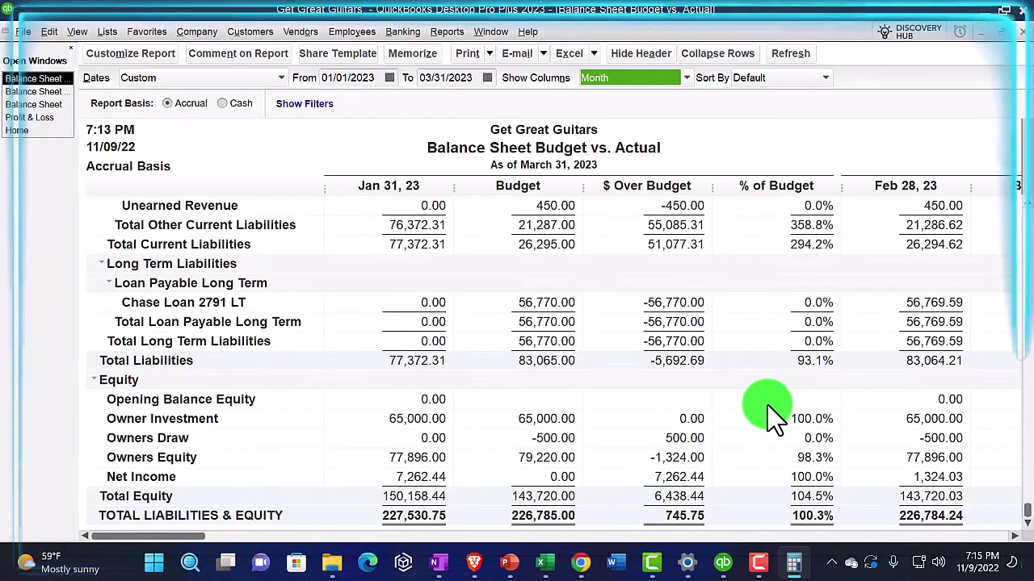
{"action": "scroll", "coordinate": [768, 406], "scroll_direction": "up", "scroll_amount": 10}
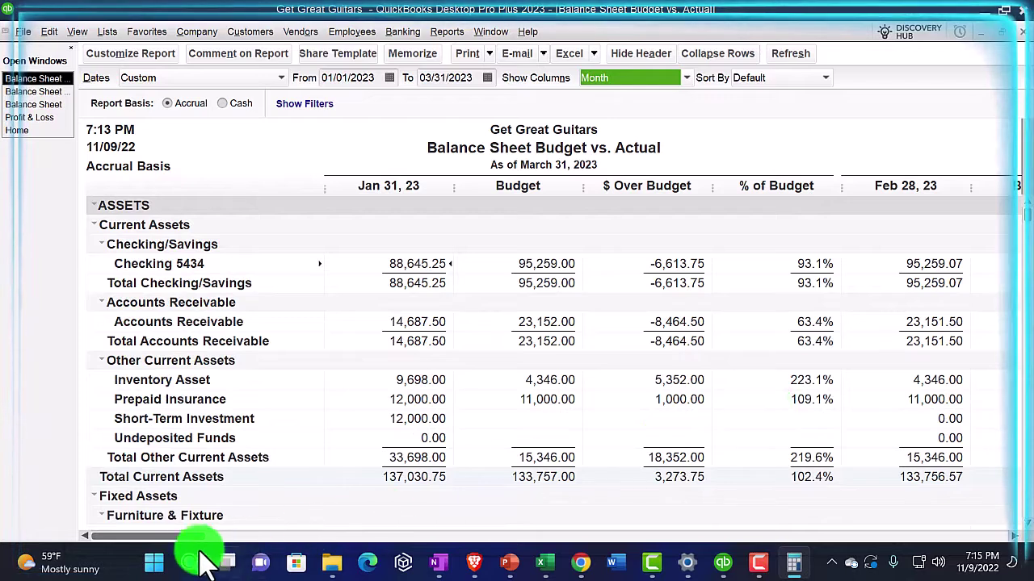
{"action": "left_click_drag", "start_coordinate": [191, 540], "coordinate": [999, 556]}
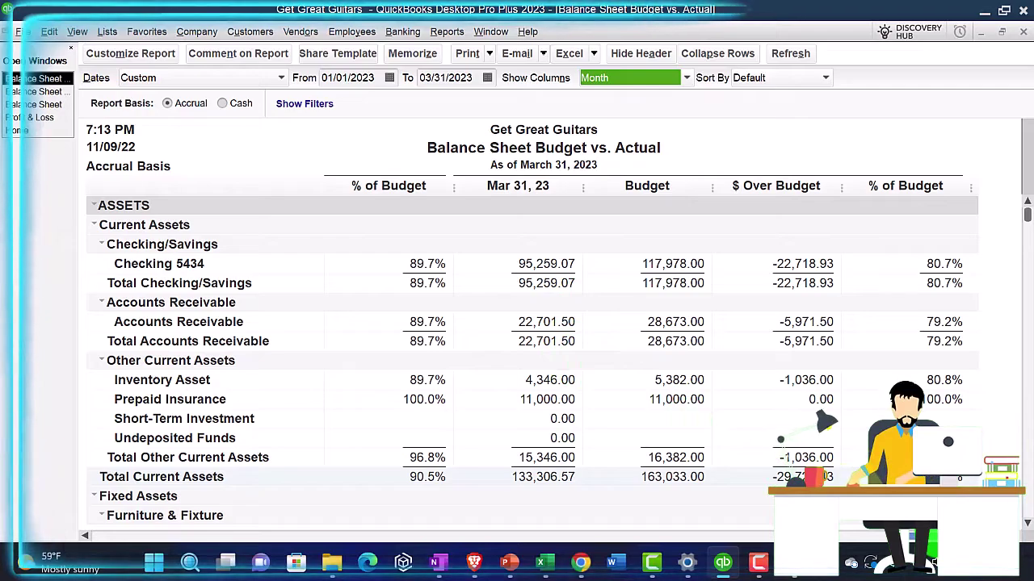
{"action": "scroll", "coordinate": [533, 356], "scroll_direction": "down", "scroll_amount": 15}
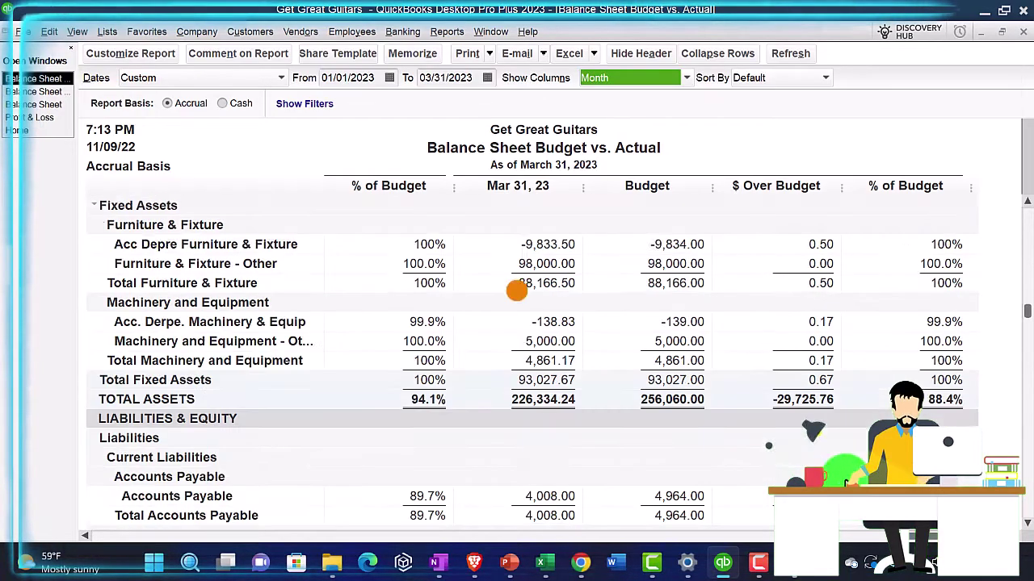
{"action": "left_click_drag", "start_coordinate": [929, 537], "coordinate": [93, 533]}
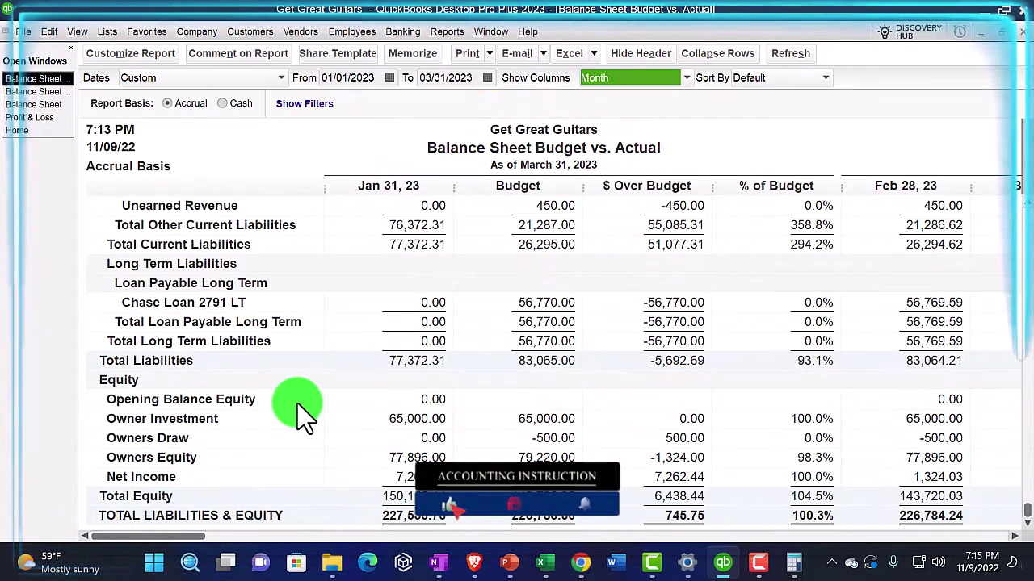